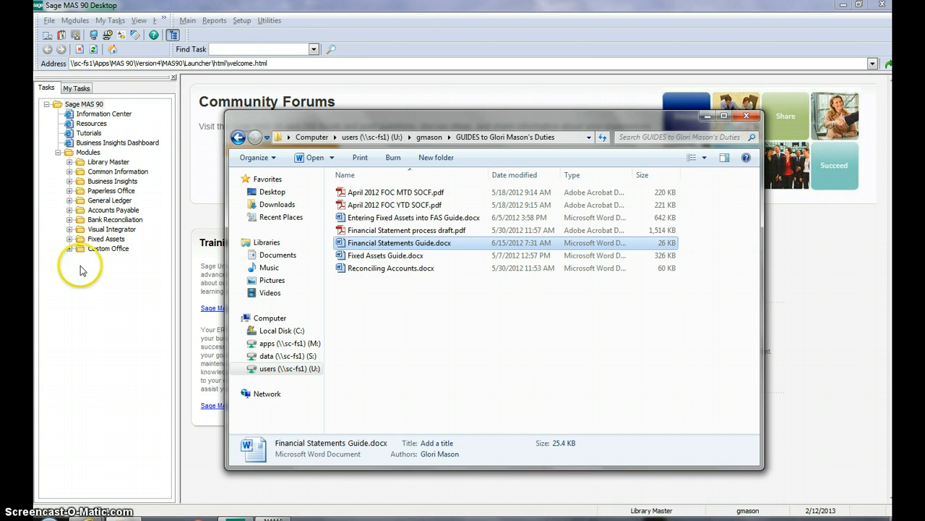
Step: Open the General Ledger Trial Balance report from the General Ledger module's reports
left_click(69, 200)
double_click(93, 220)
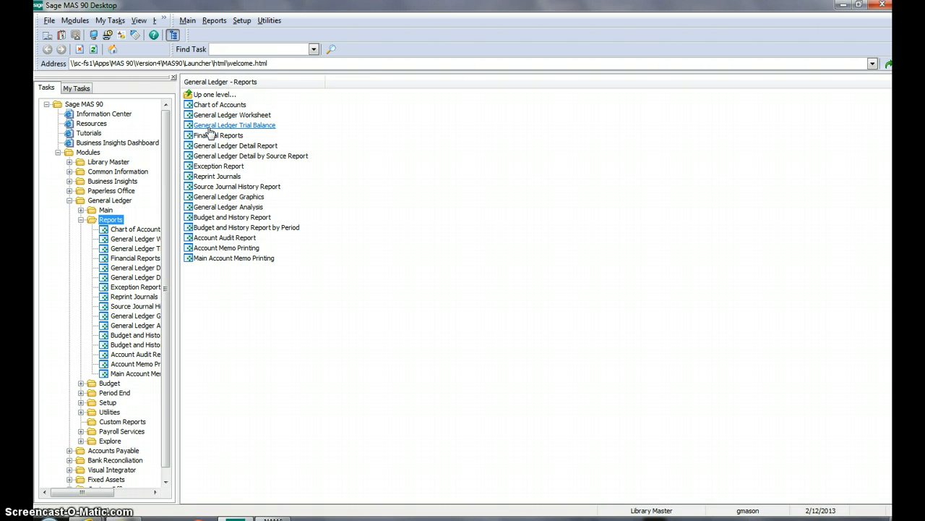
left_click(208, 128)
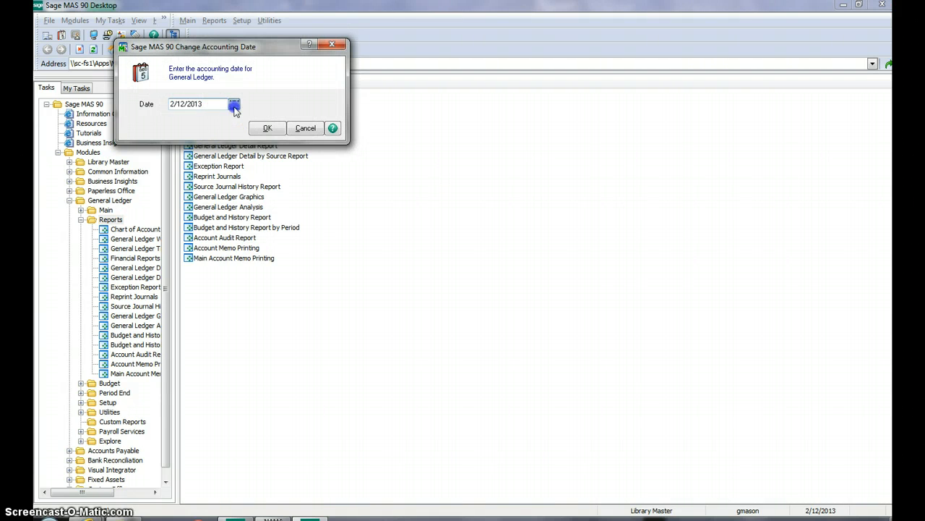
Step: Set the General Ledger accounting date to January 2, 2013 and accept it
left_click(234, 104)
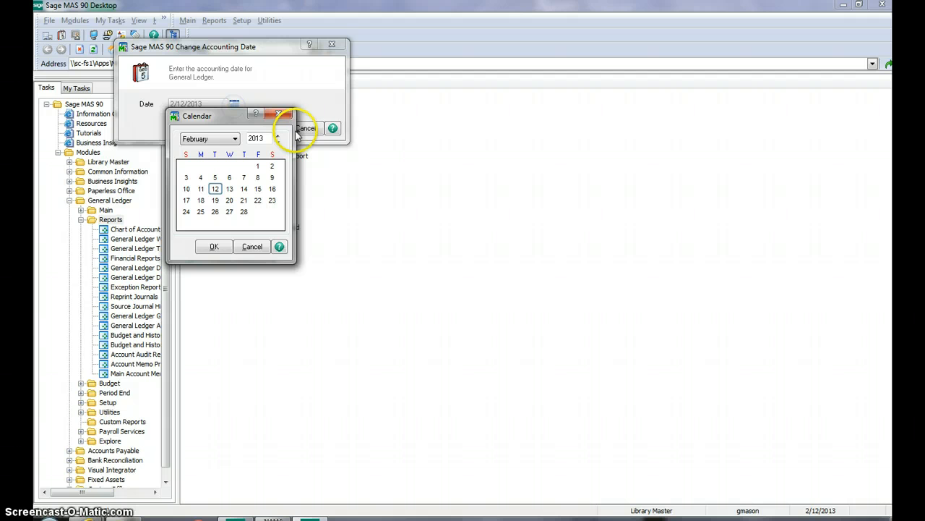
left_click(210, 139)
left_click(193, 149)
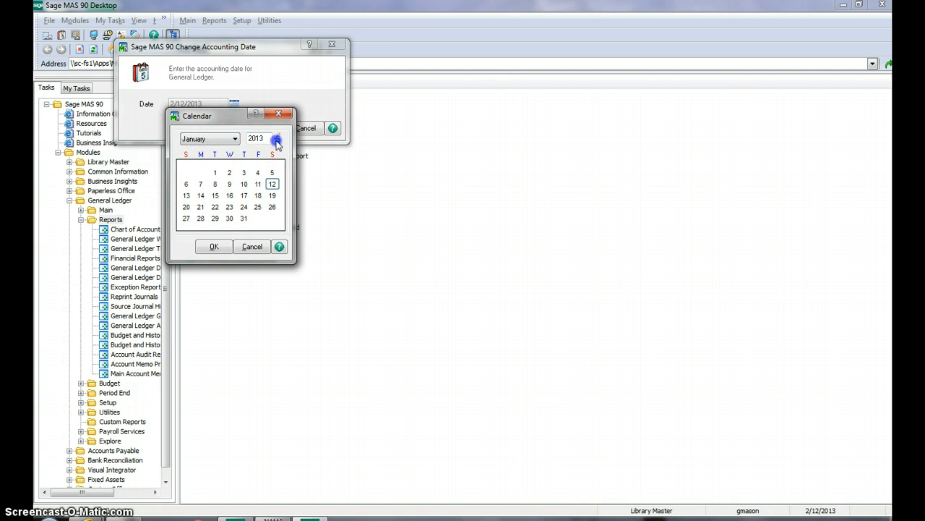
left_click(276, 143)
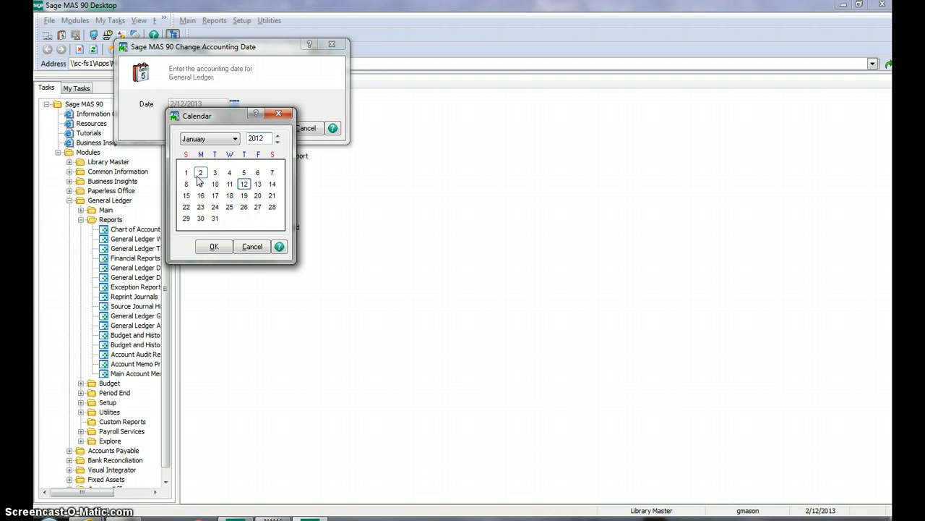
left_click(277, 135)
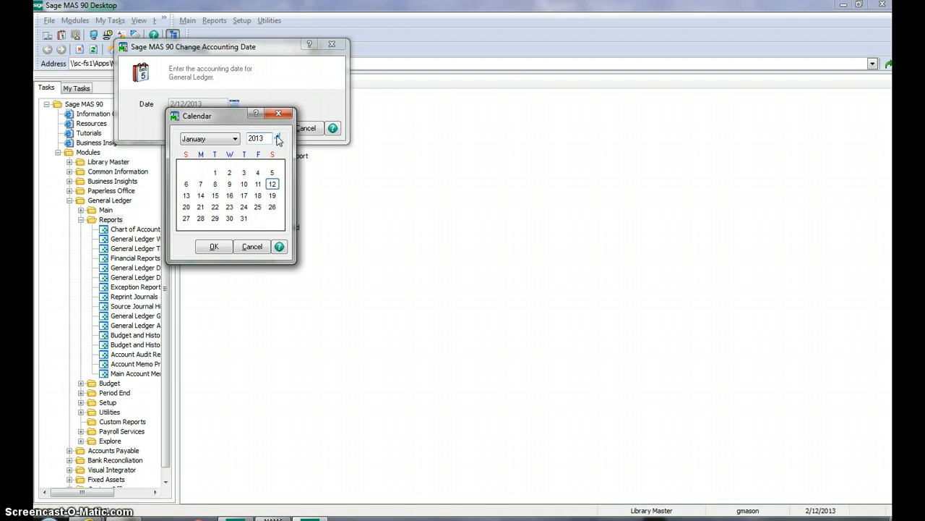
left_click(230, 174)
double_click(230, 174)
left_click(267, 130)
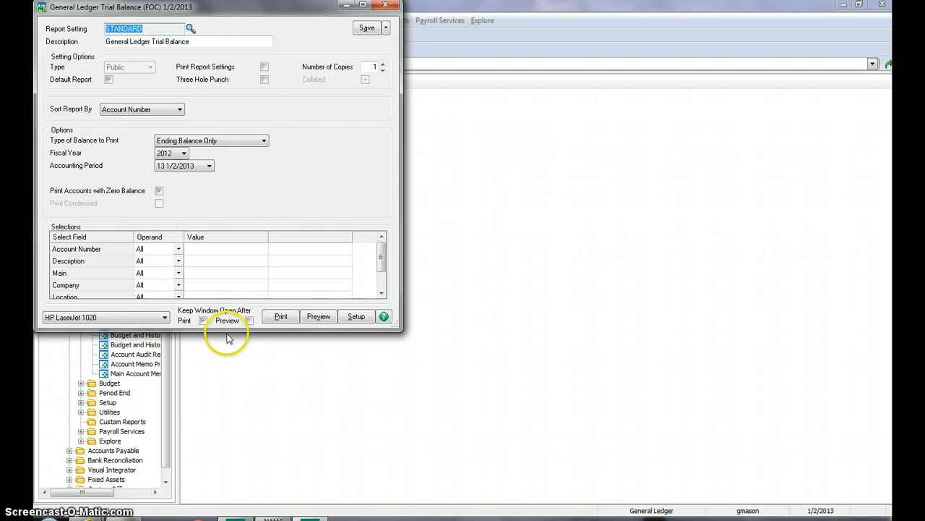
Step: Choose Export/E-mail as the trial balance's output and run the report
left_click(148, 317)
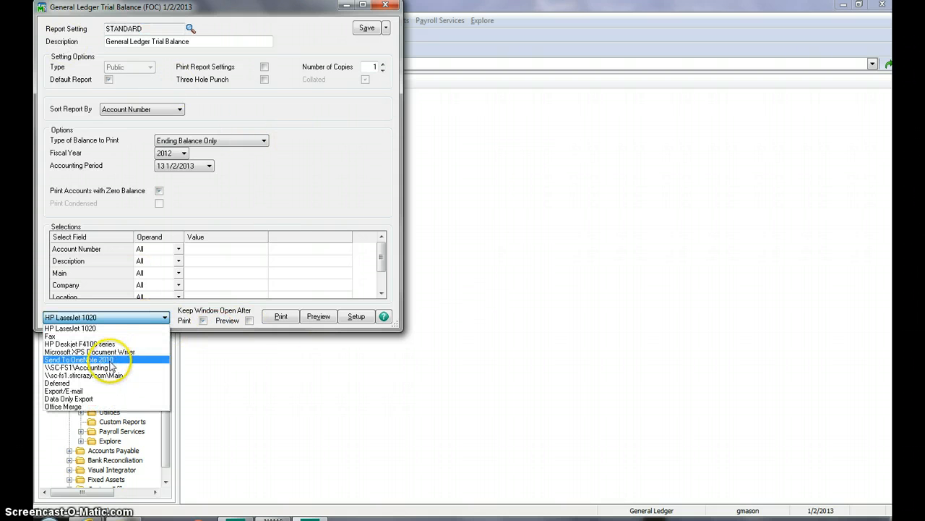
left_click(93, 390)
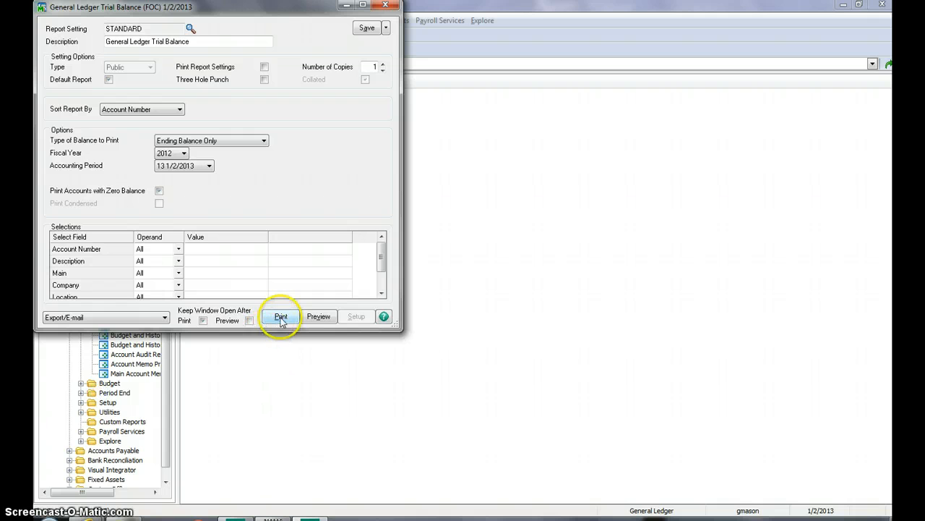
left_click(251, 364)
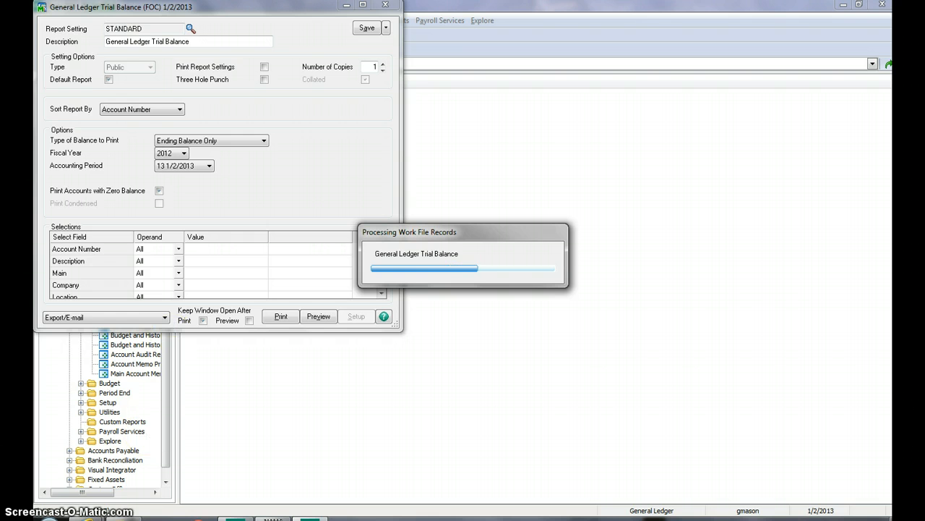
Step: Export the report to a disk file in Microsoft Excel 97-2000 - Data only (XLS) format
left_click(242, 139)
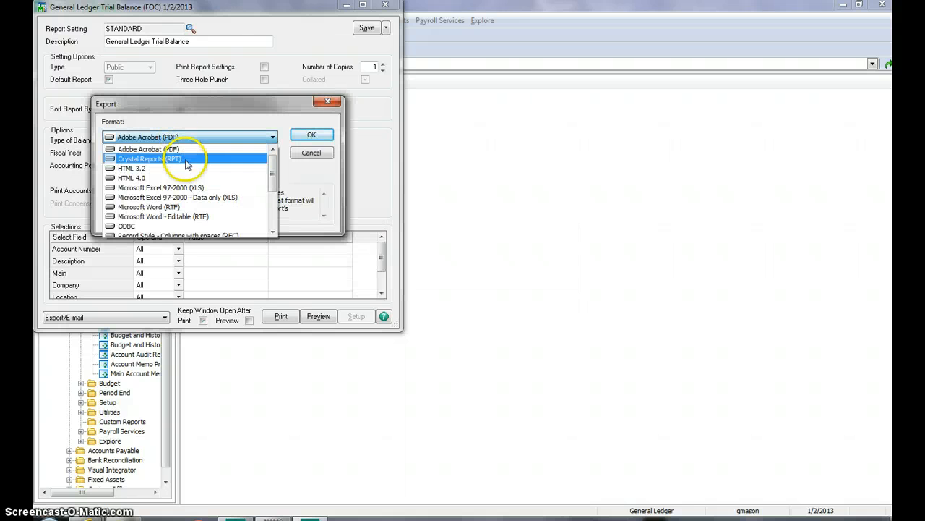
left_click(238, 173)
left_click(305, 137)
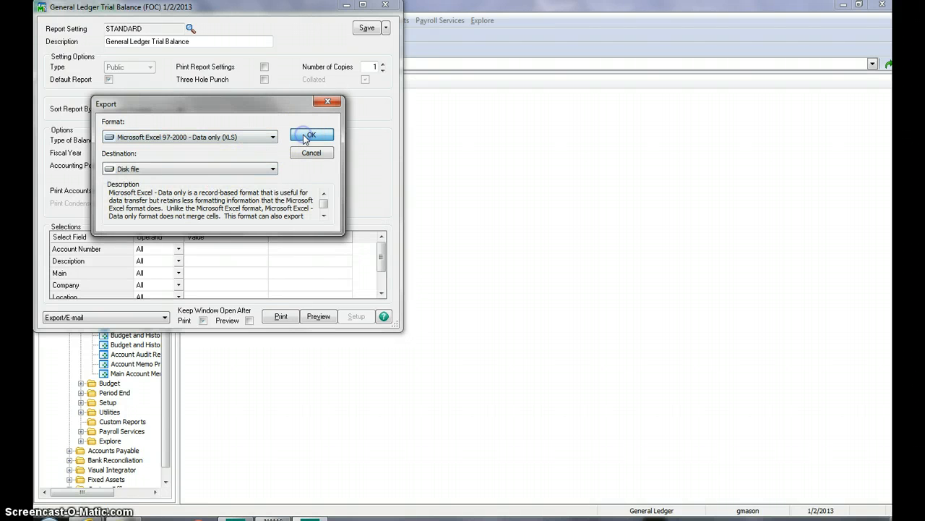
left_click(372, 26)
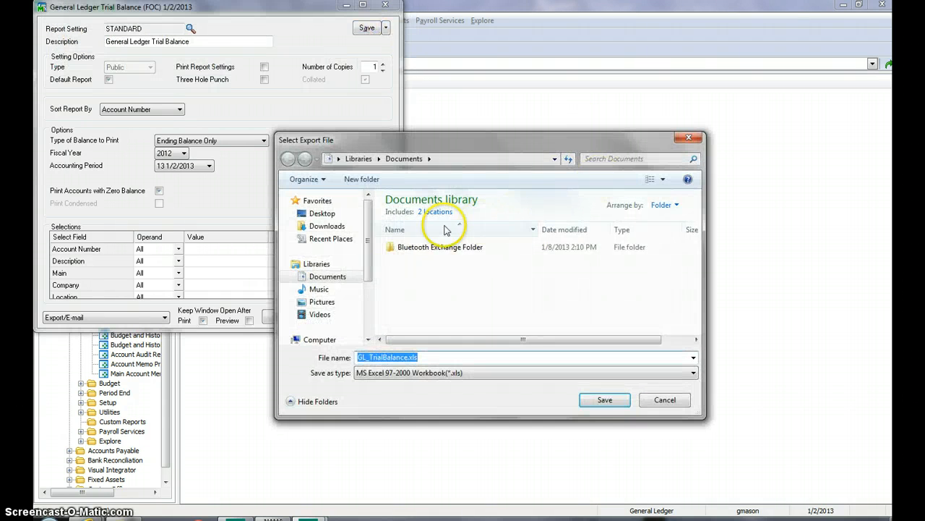
Step: Set the export location to the TB folder in Financials > 2012 > Dec 2012 on the S: data drive
scroll(347, 300, "down", 3)
left_click(336, 283)
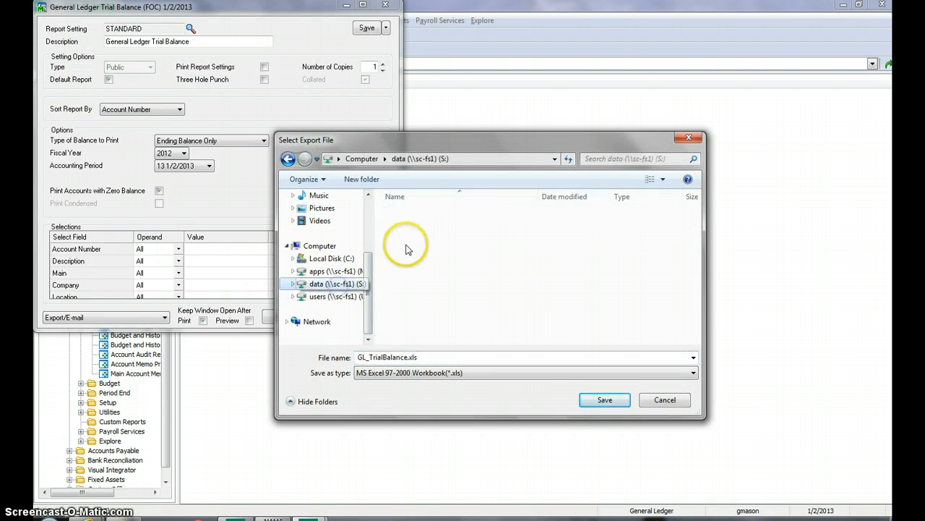
left_click(402, 245)
scroll(402, 245, "down", 5)
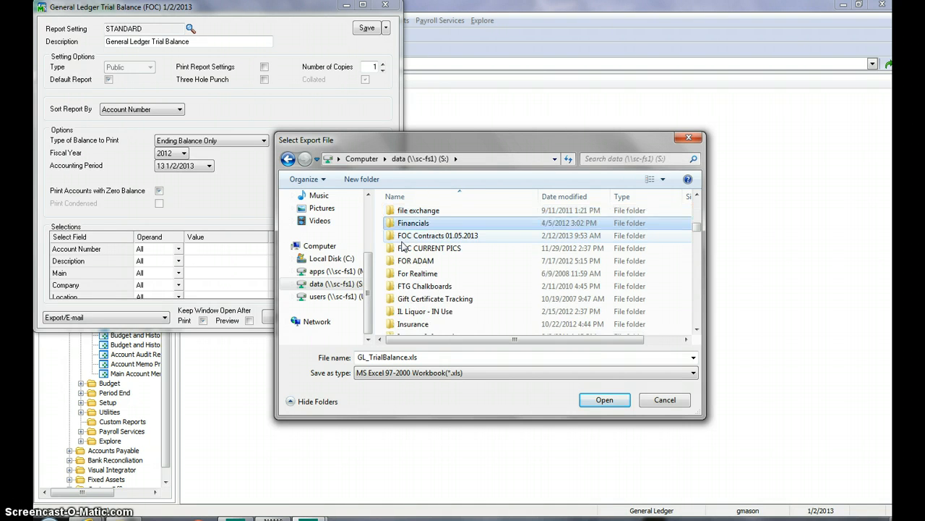
double_click(402, 245)
scroll(402, 244, "down", 2)
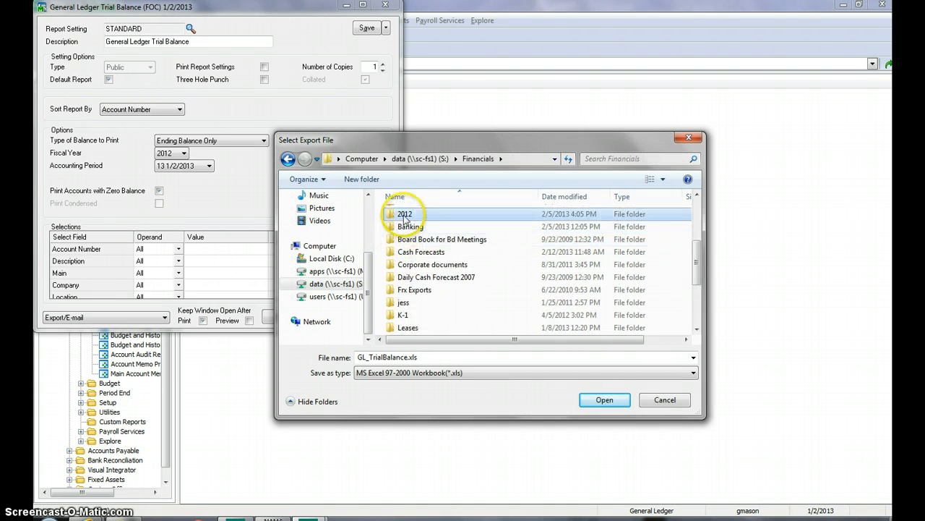
double_click(404, 214)
double_click(409, 241)
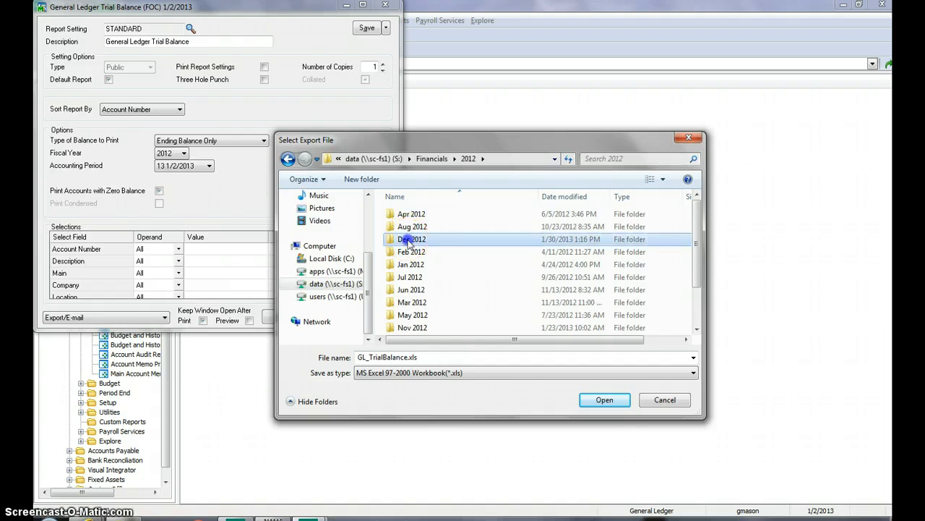
double_click(402, 226)
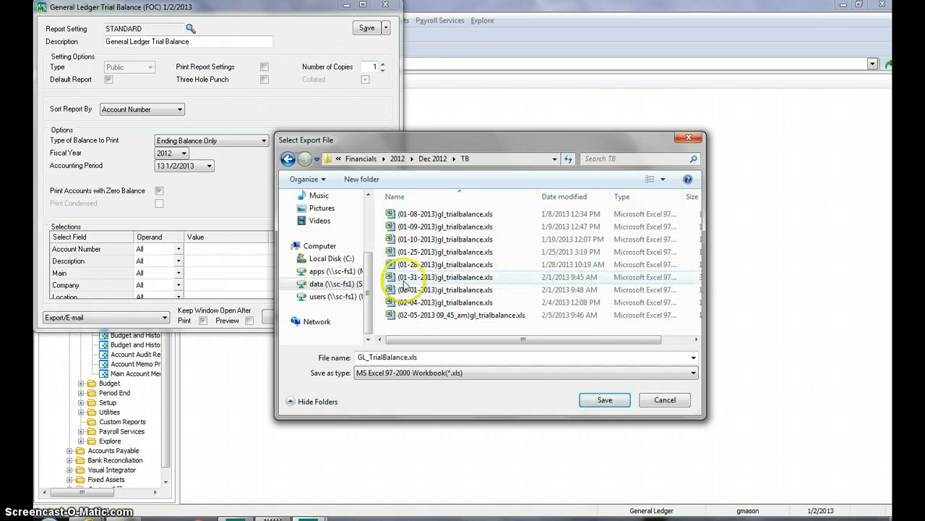
Step: Save the export as (02-12-2013)gl_trialbalance.xls, based on the 02-04-2013 file's name, and close the report window
left_click(405, 302)
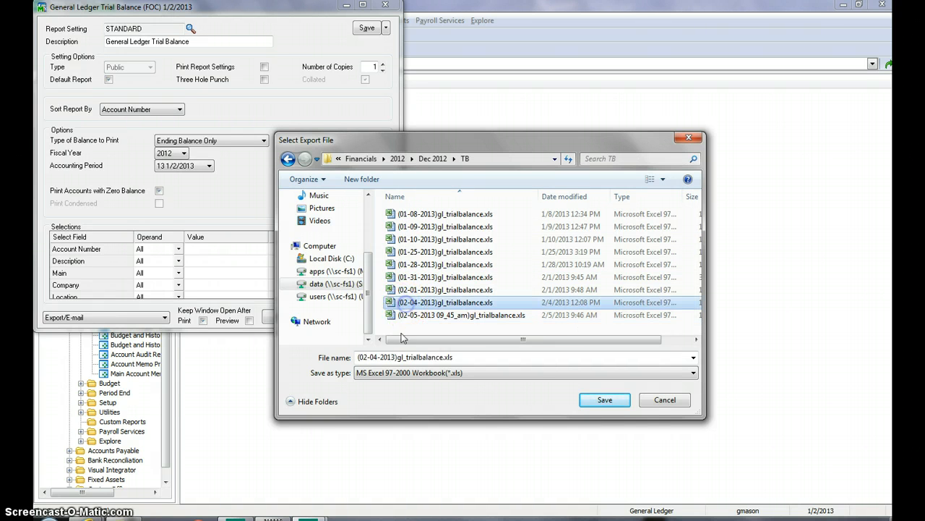
left_click(372, 357)
left_click(373, 357)
key("BackSpace")
key("BackSpace")
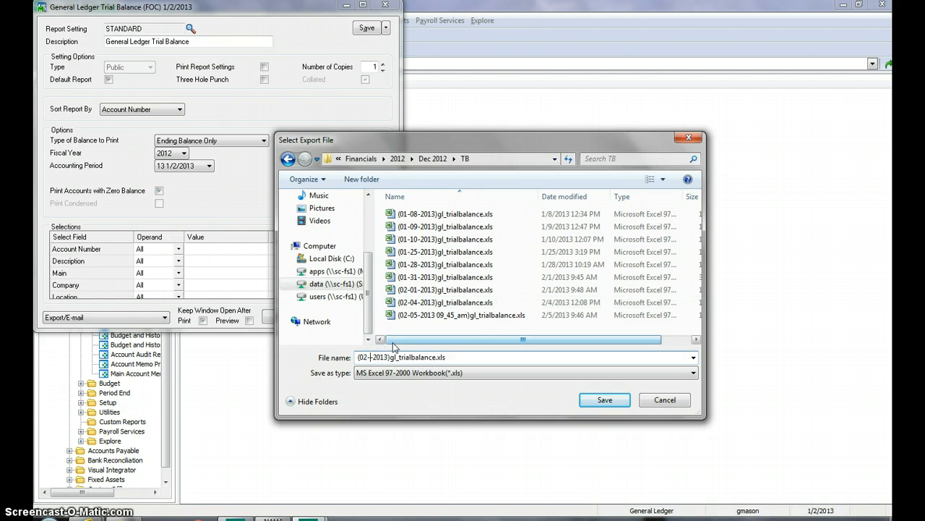
key("Return")
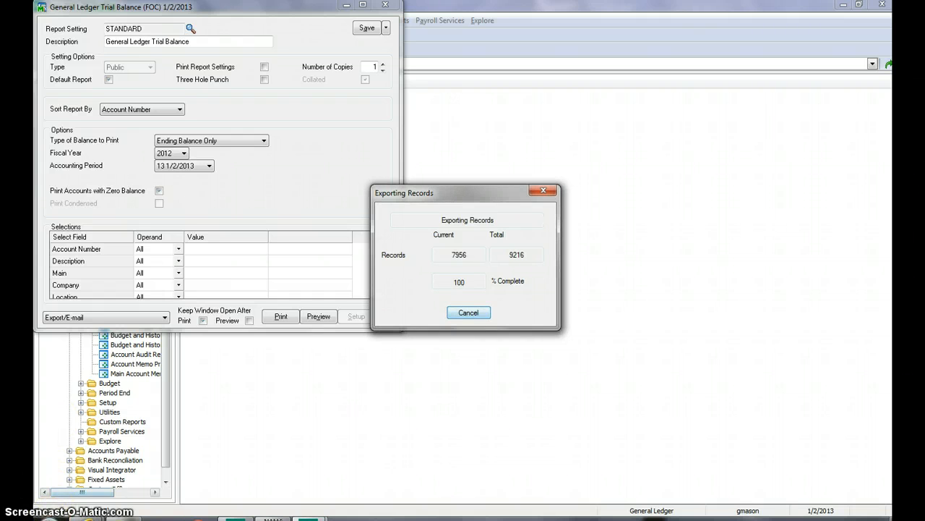
left_click(385, 7)
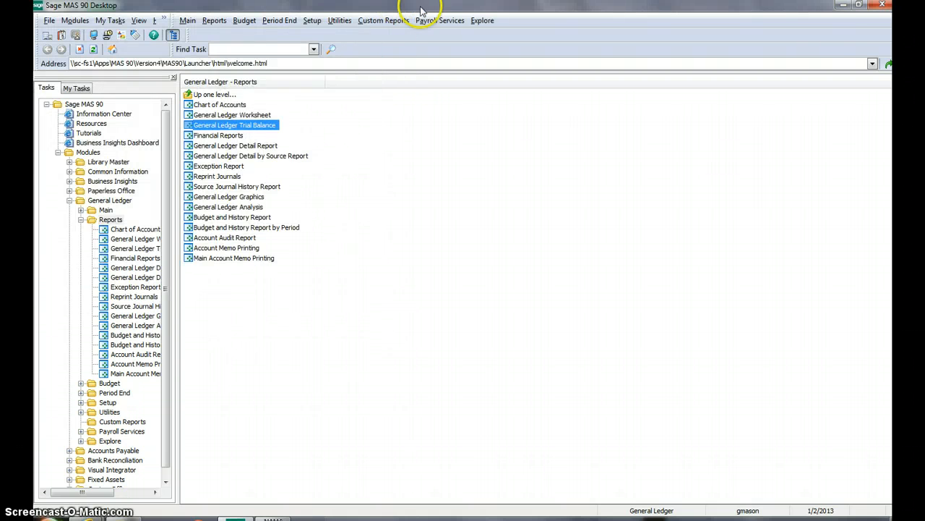
Step: Switch to Windows Explorer and open (02-12-2013)gl_trialbalance.xls from Financials > 2012 > Dec 2012 > TB on the S: data drive
left_click(844, 5)
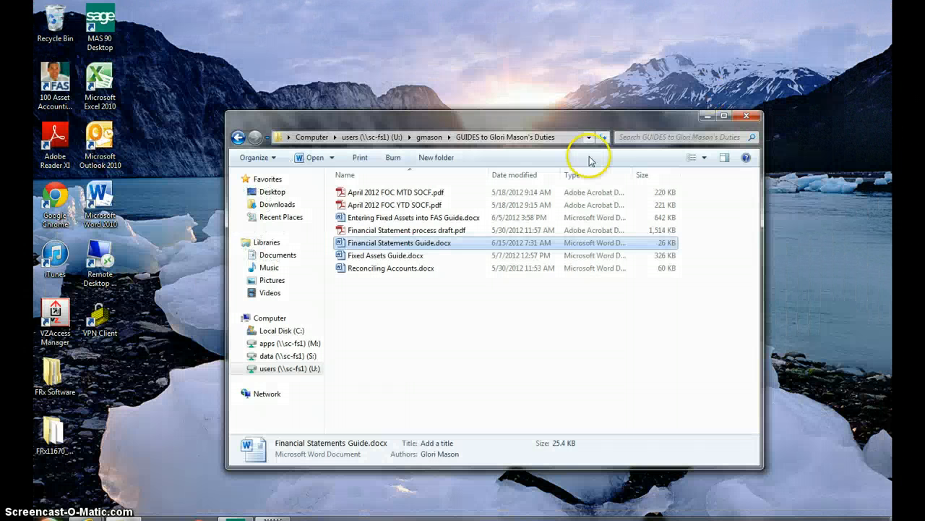
left_click(293, 355)
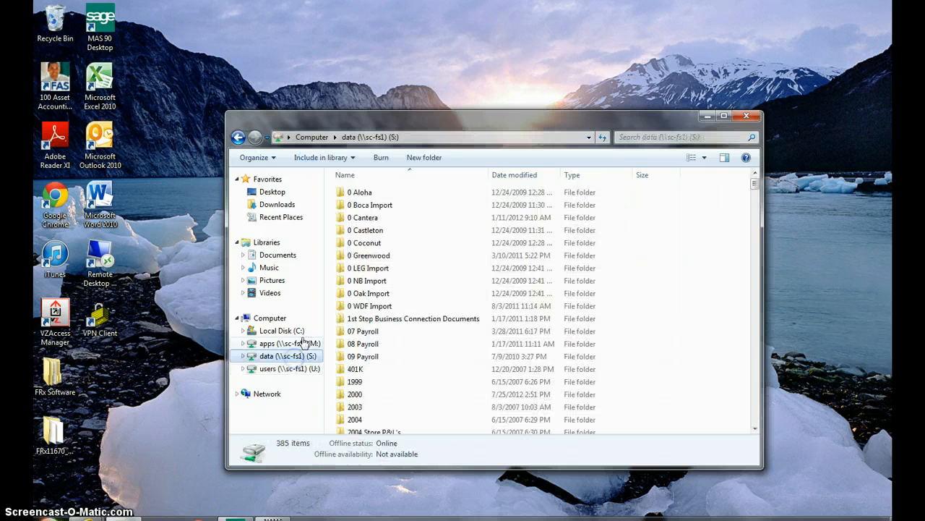
left_click(353, 243)
type("fin")
key("Return")
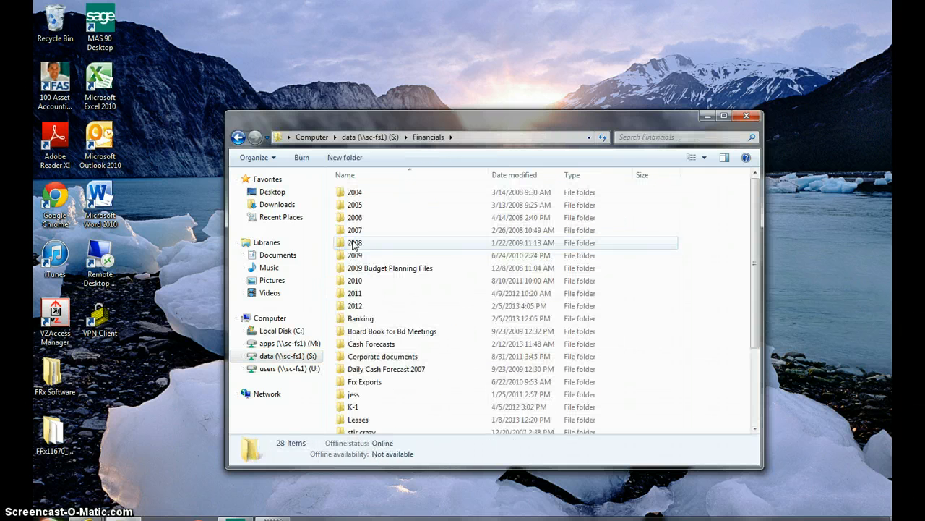
type("2012")
key("Return")
type("dec")
key("Return")
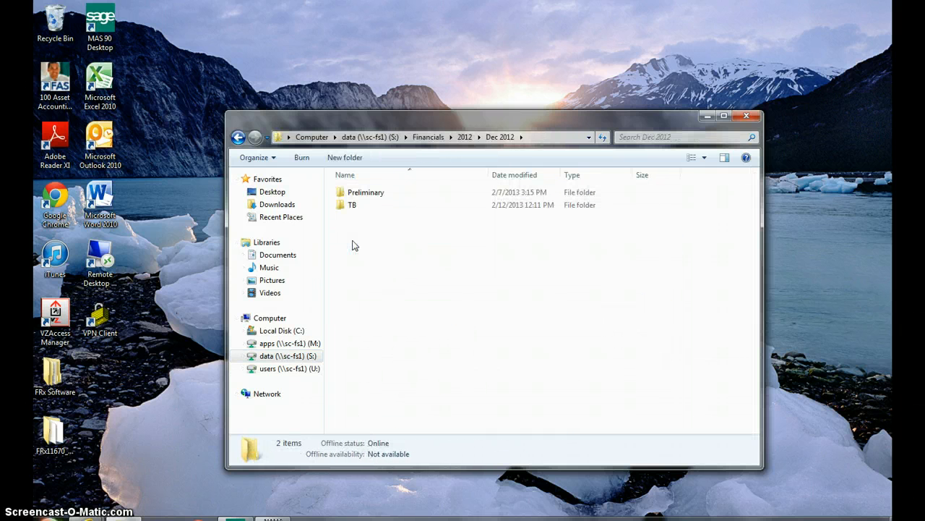
double_click(350, 206)
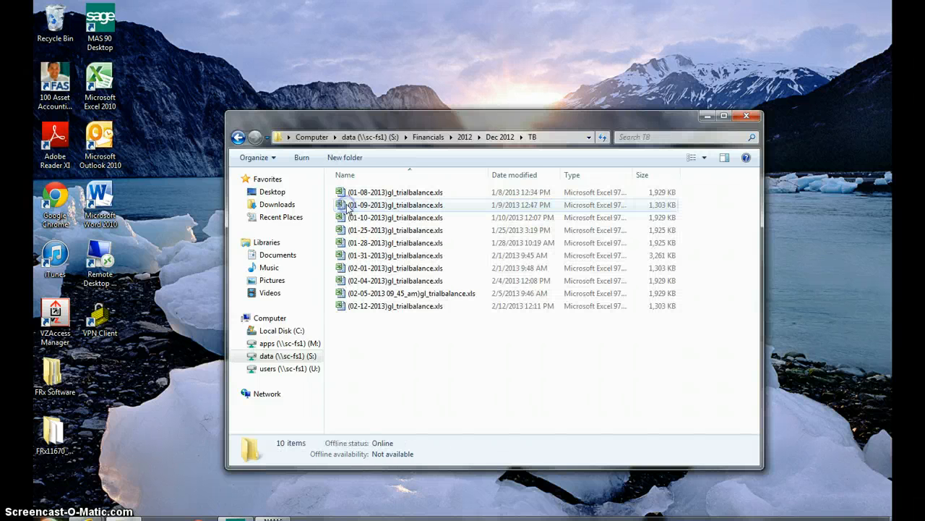
left_click(358, 306)
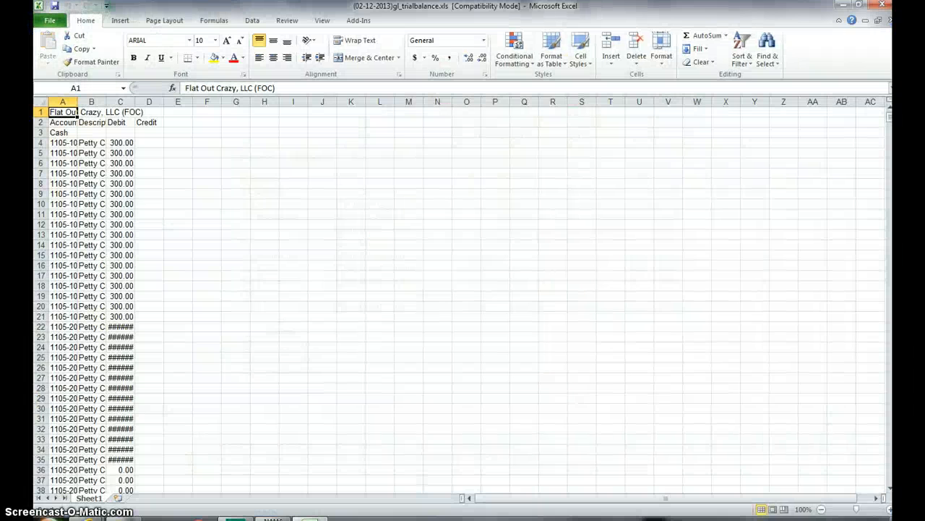
Step: Create a copy of Sheet1 in front of the original and autofit all column widths on the copy
right_click(86, 499)
left_click(124, 407)
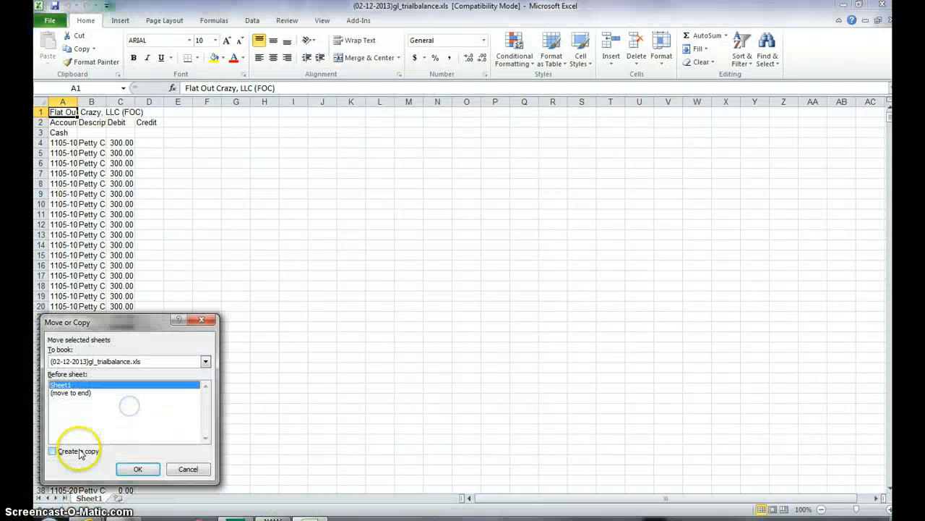
left_click(73, 451)
left_click(125, 468)
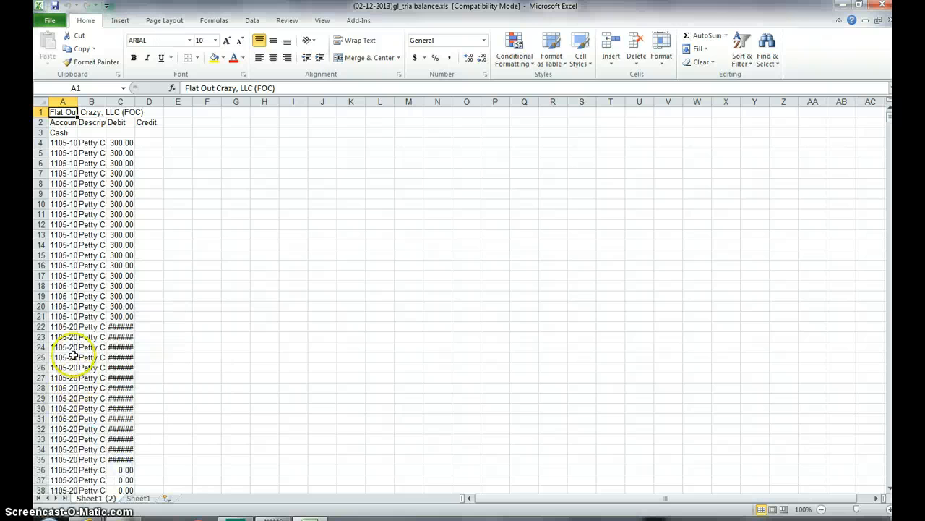
left_click(41, 102)
double_click(72, 101)
Step: Sort the data from row 3 to the last used cell by Column A values, A to Z, without headers
left_click(37, 133)
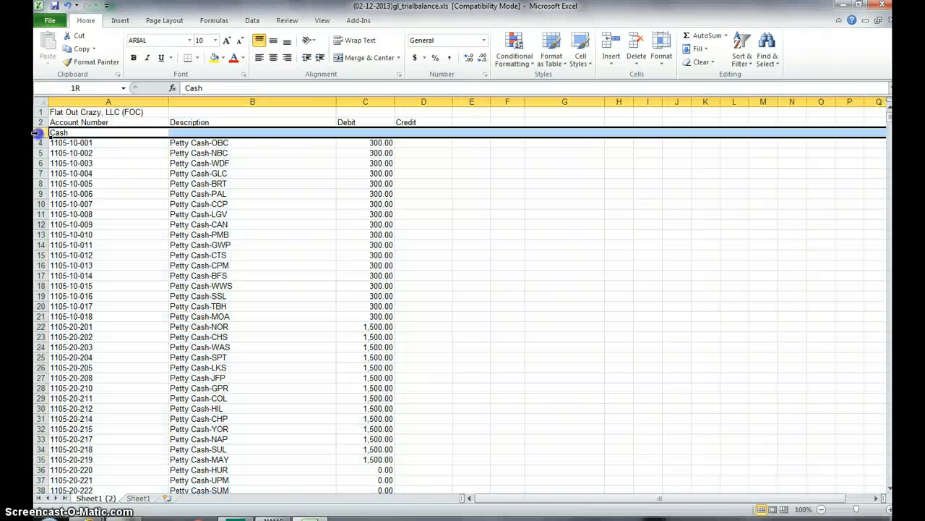
key("ctrl+shift+End")
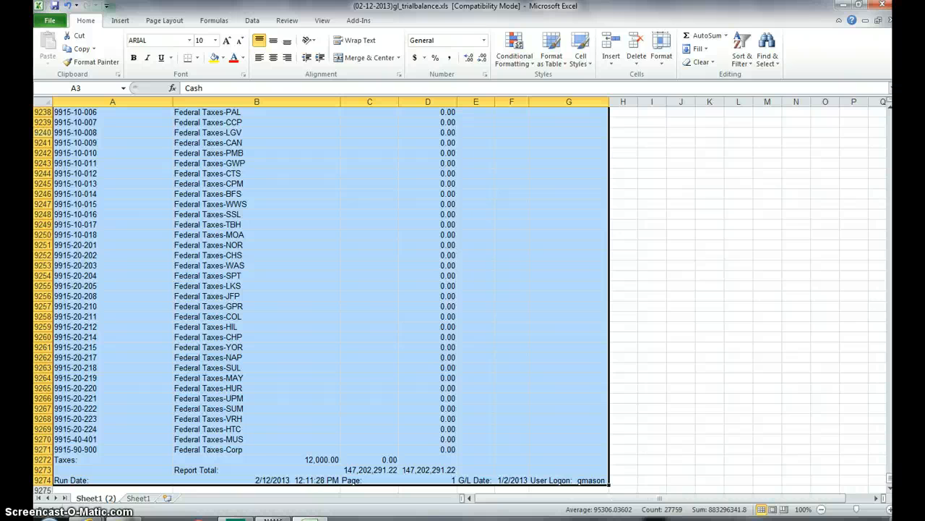
left_click(252, 20)
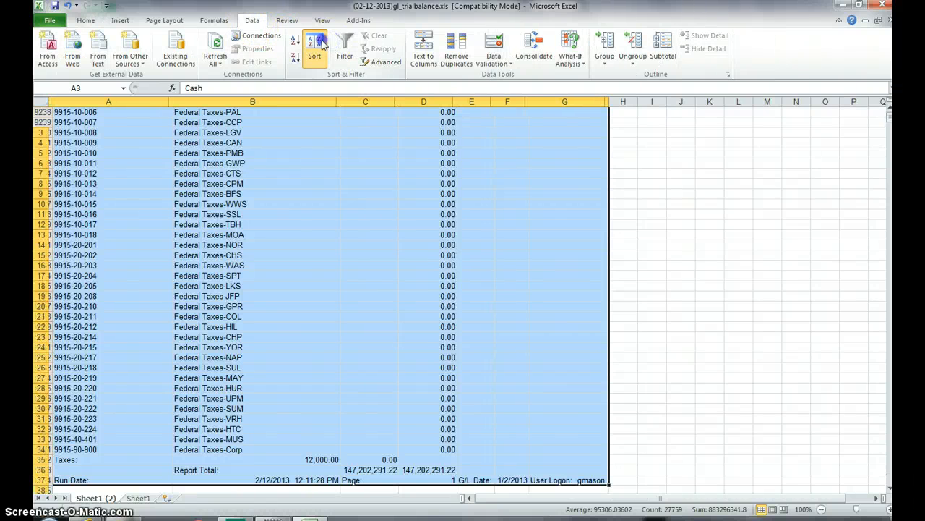
left_click(315, 47)
left_click(470, 270)
left_click(471, 288)
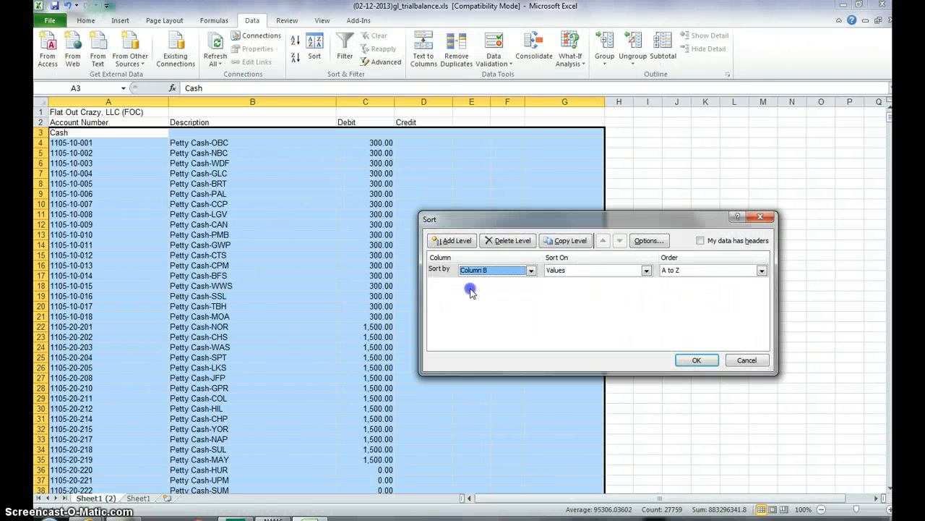
left_click(470, 270)
left_click(473, 281)
left_click(696, 359)
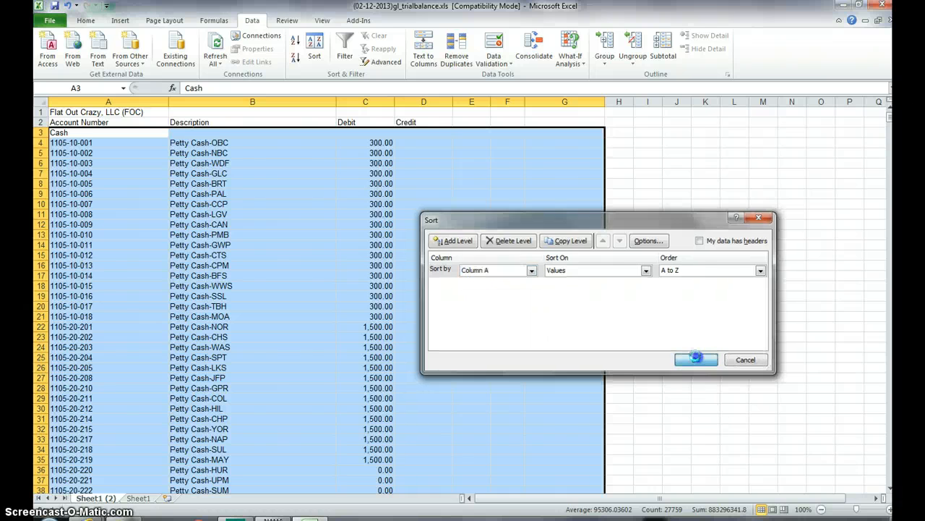
Step: Add a Net column with the header in E2 and the formula =C3-D3 in E3
left_click(461, 122)
type("N")
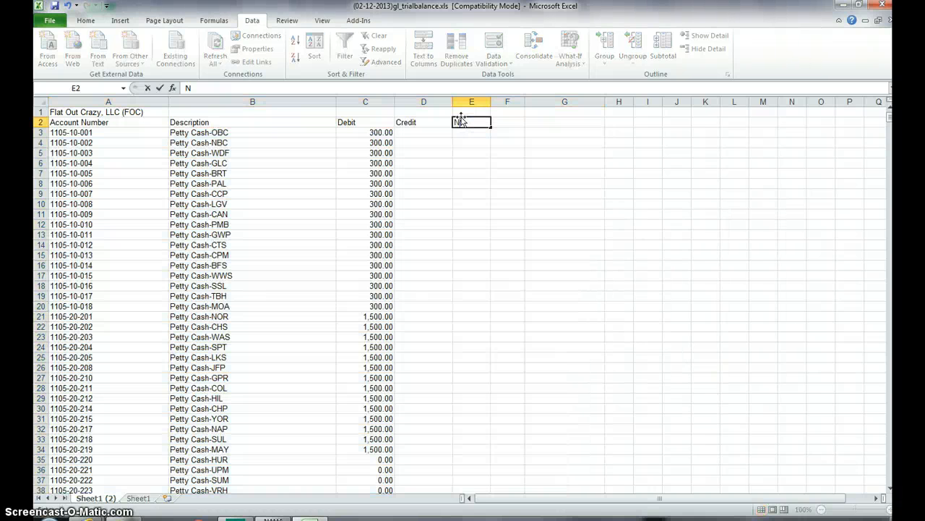
type("et")
key("Return")
type("=C3")
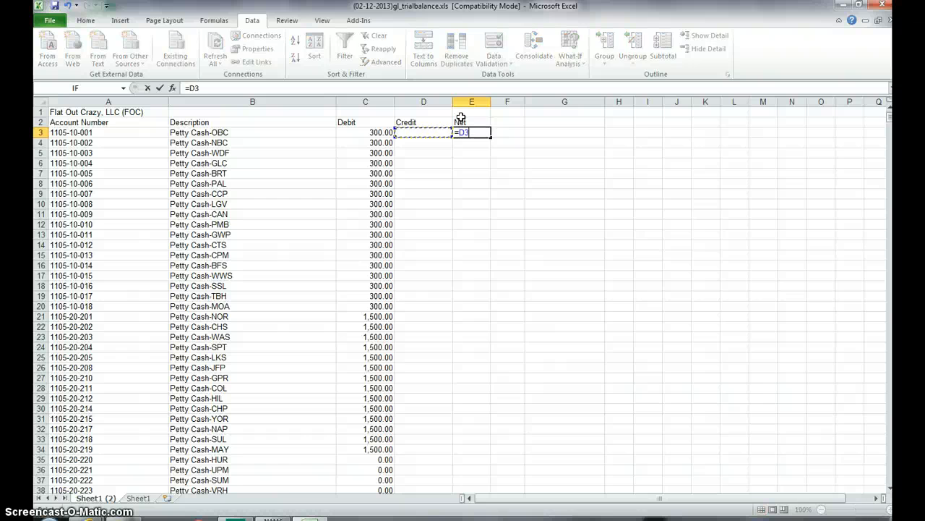
type("-D3")
key("ctrl+Return")
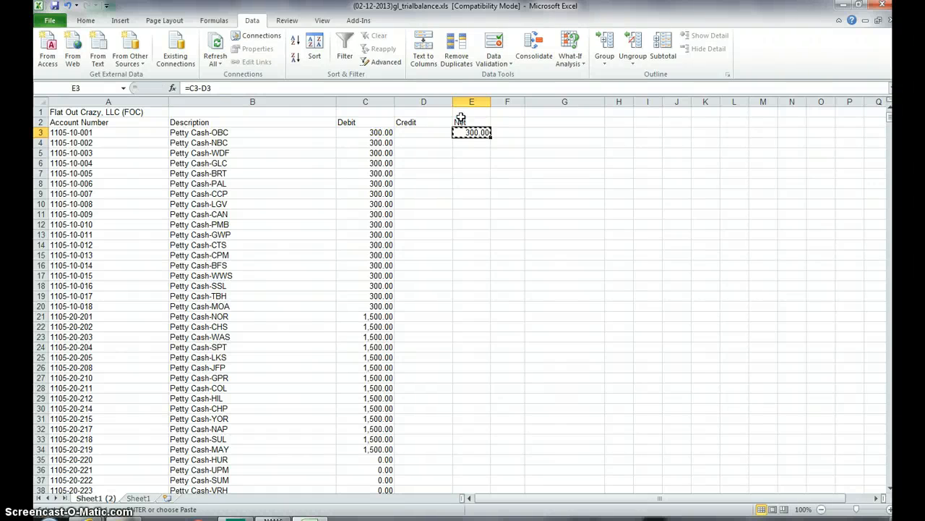
Step: Copy the Net formula from E3 down to the last account row, 9218
key("Left")
key("Left")
key("Left")
key("ctrl+Down")
key("Right")
key("Right")
key("Right")
key("ctrl+shift+Up")
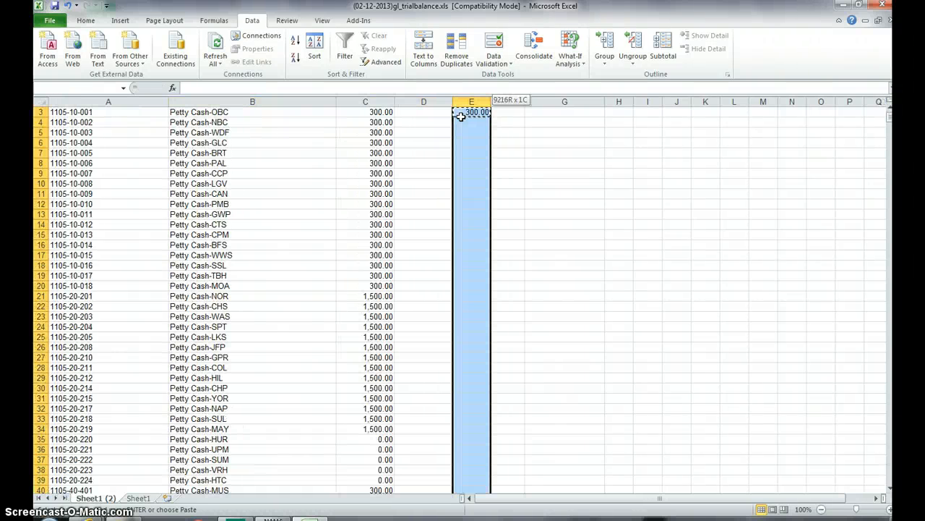
key("Return")
Step: Apply comma style to the Debit, Credit and Net amounts of all account rows
key("shift+Left")
key("shift+Left")
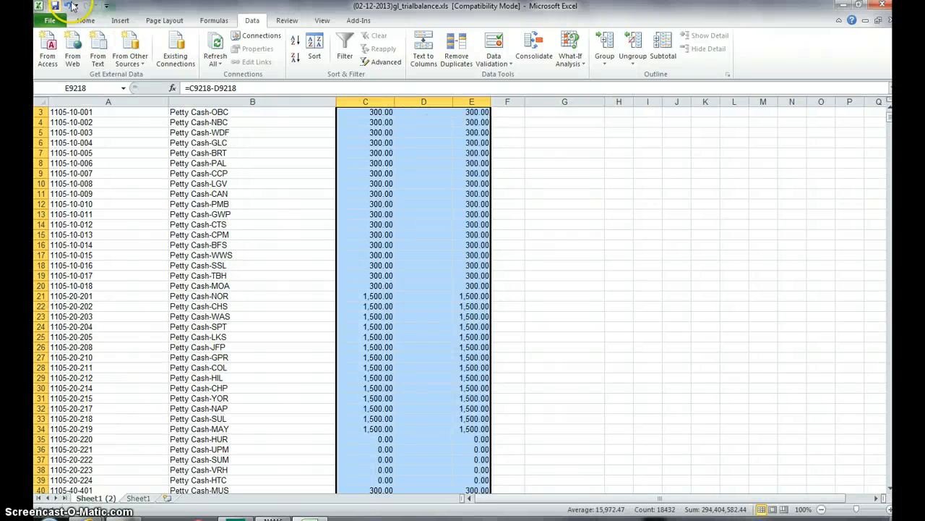
left_click(82, 21)
left_click(447, 57)
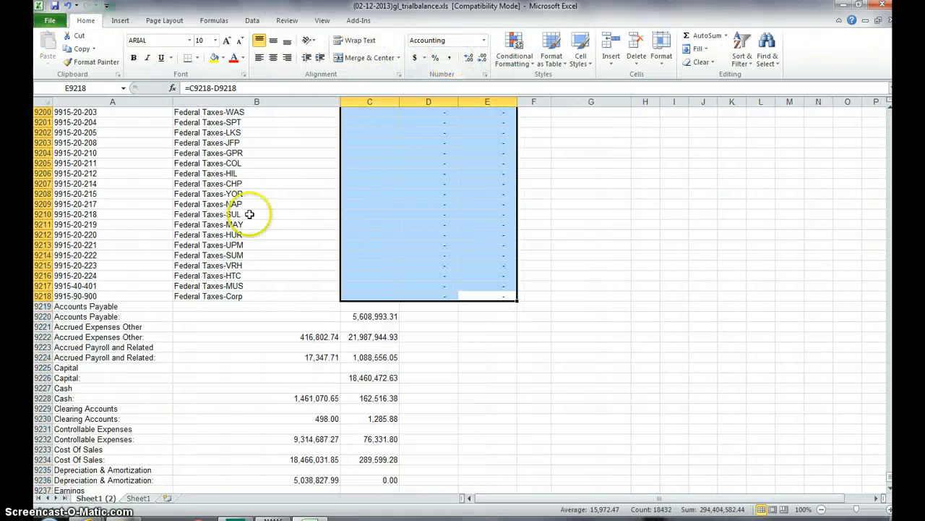
Step: Delete the category and total rows from row 9219 to the end of the data, and save the workbook
left_click(41, 306)
key("ctrl+shift+End")
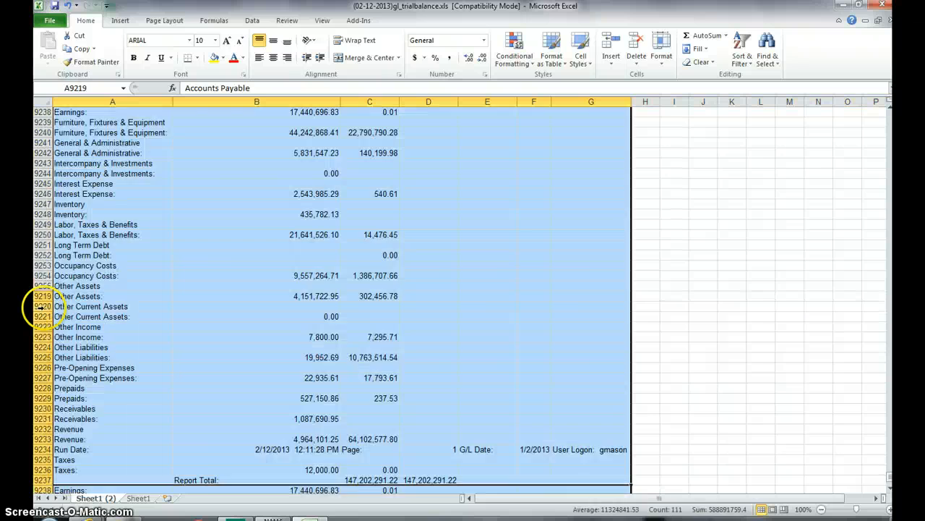
key("ctrl+Home")
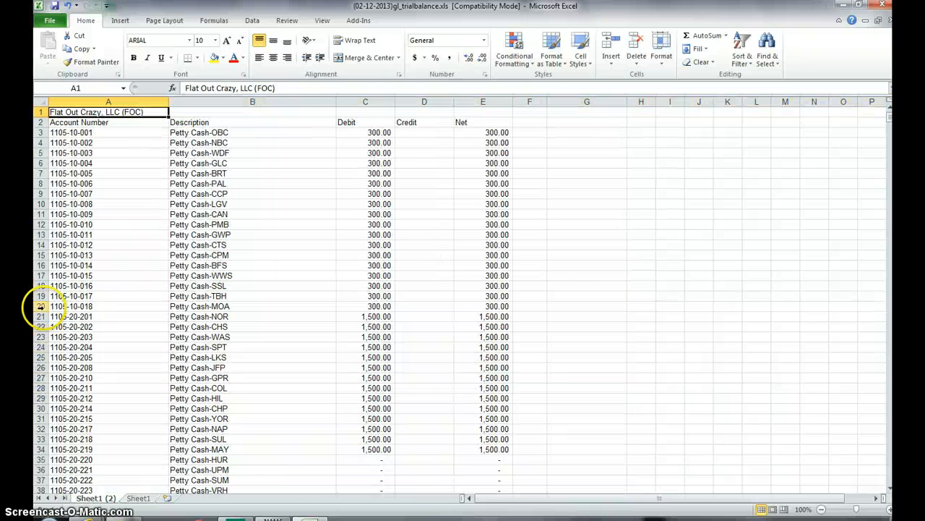
left_click(52, 6)
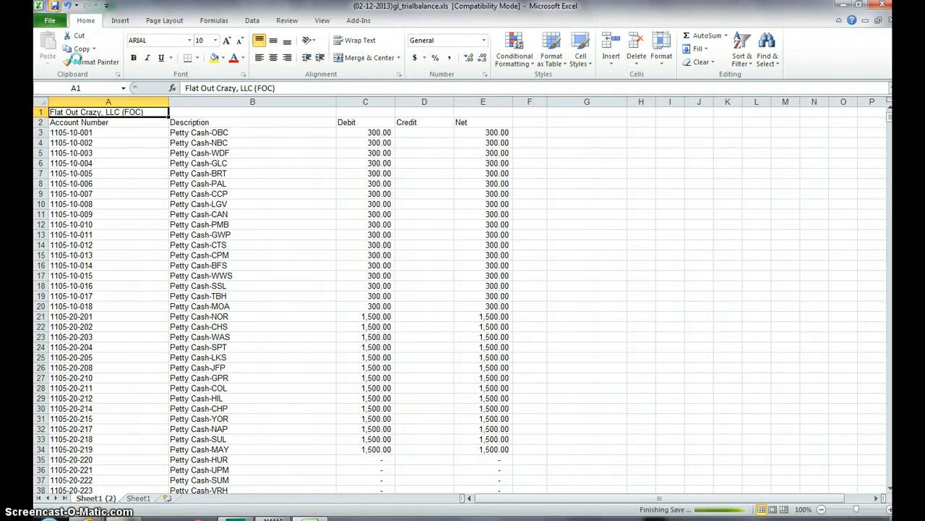
Step: Open TB TREND 2012.xls from Financials > 2012 on the S: data drive
left_click(52, 20)
left_click(64, 73)
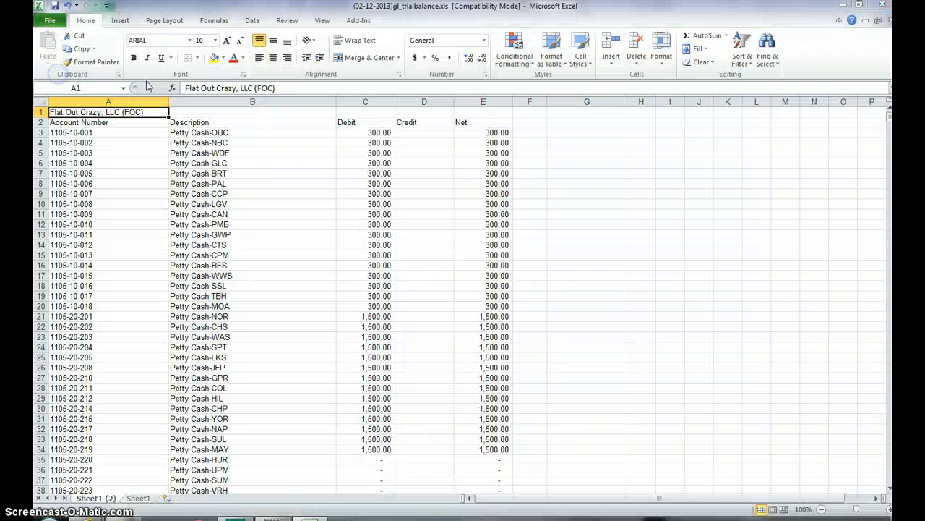
scroll(124, 181, "down", 3)
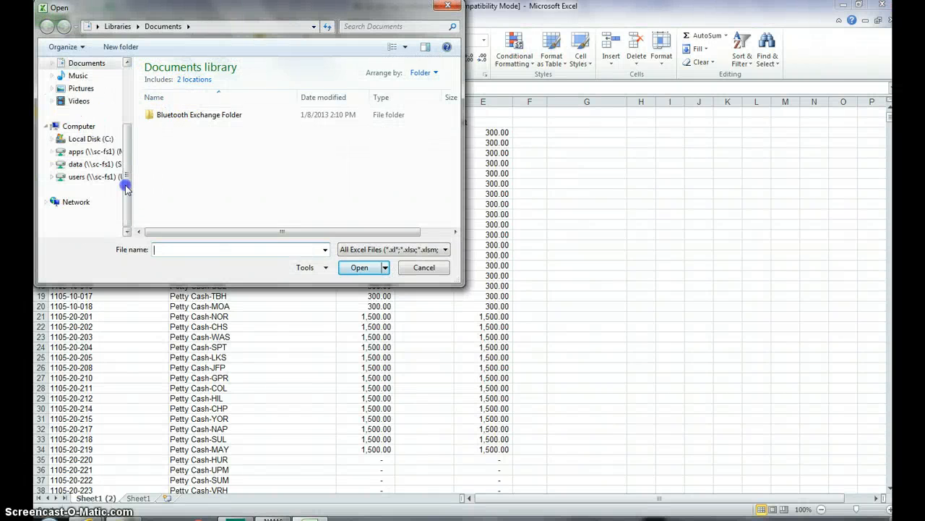
left_click(90, 164)
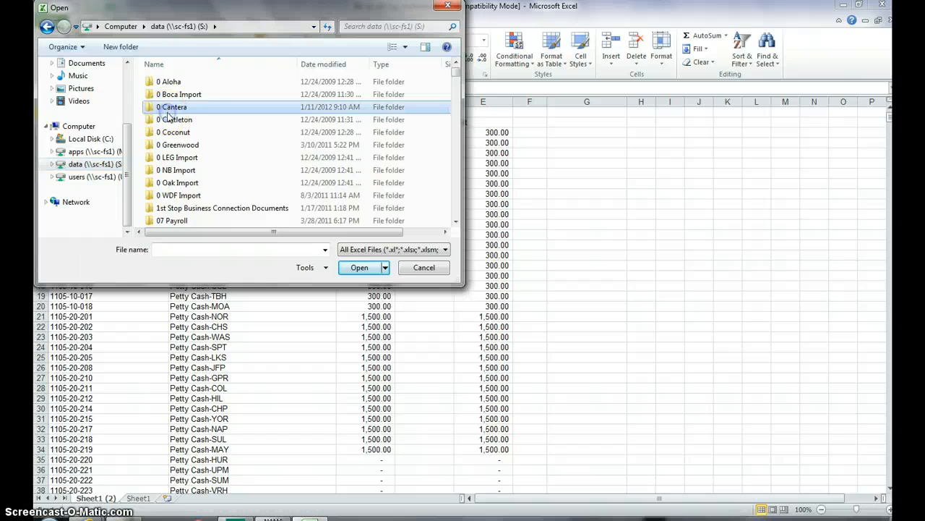
scroll(166, 115, "down", 10)
double_click(165, 91)
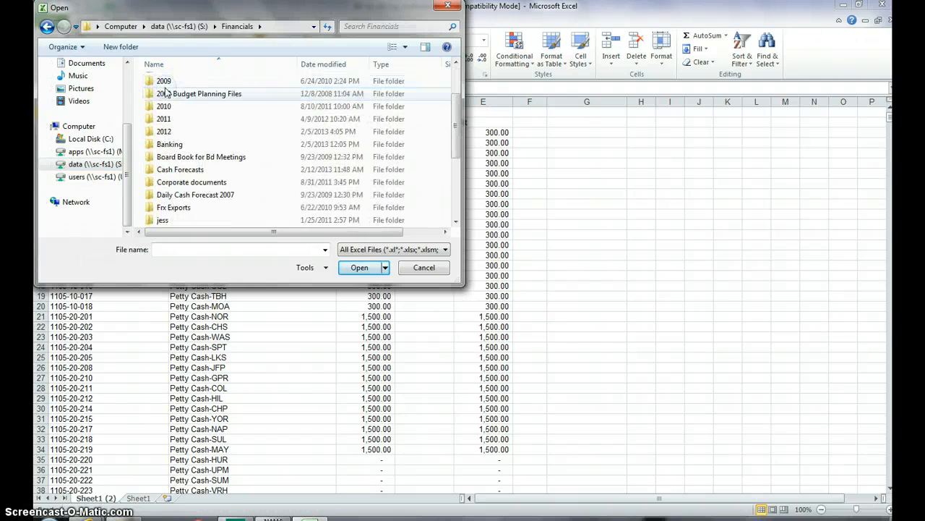
scroll(164, 91, "down", 1)
double_click(164, 90)
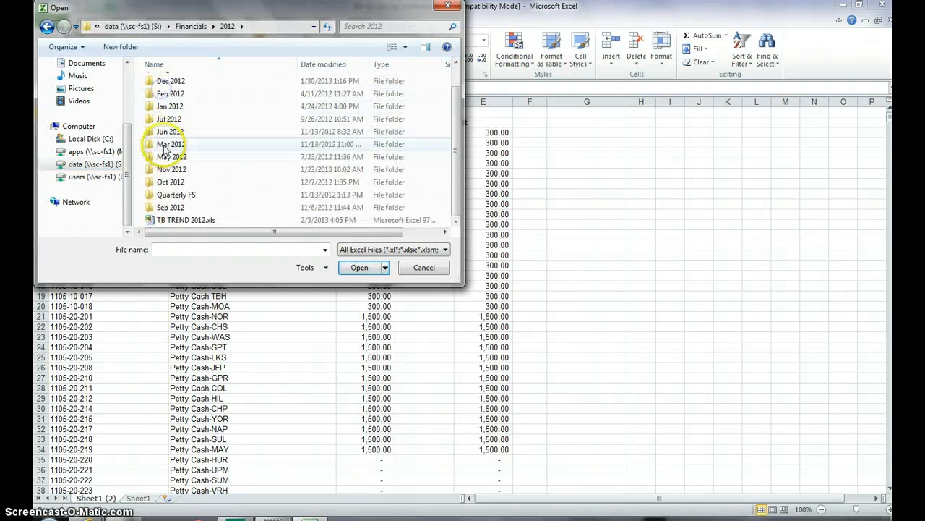
double_click(163, 217)
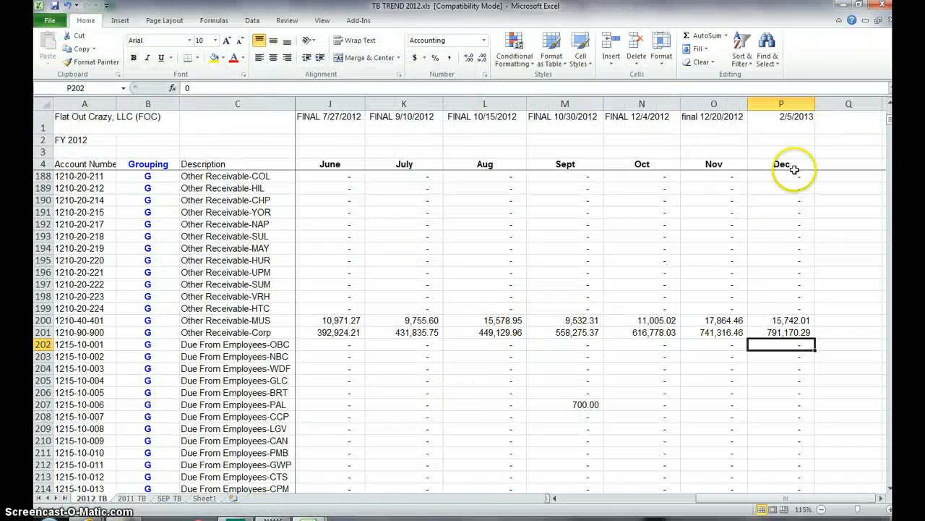
Step: Set the date above the Dec column in P1 to 2/13/2013
left_click(791, 120)
type("2")
key("Return")
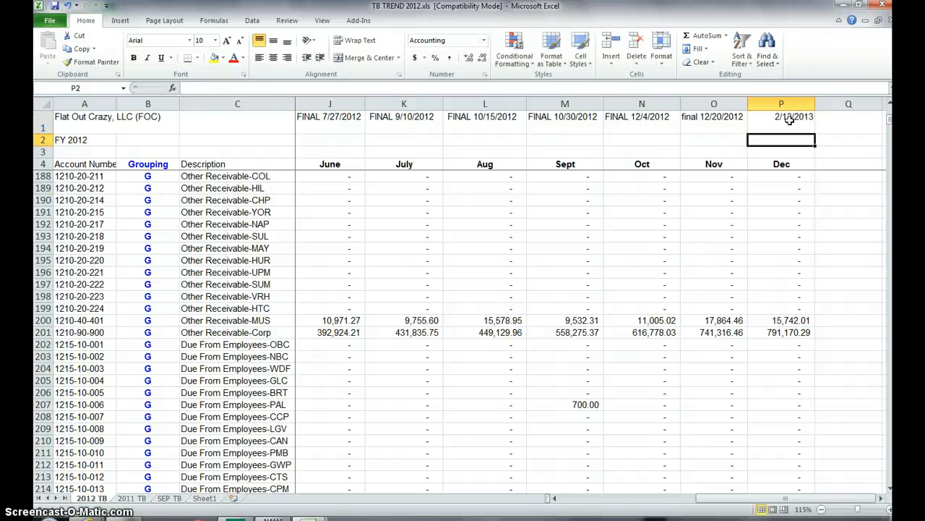
Step: Clear the Dec amounts from P25 down to the last account row
key("Down")
key("Down")
key("Down")
key("Down")
key("Down")
key("ctrl+shift+Down")
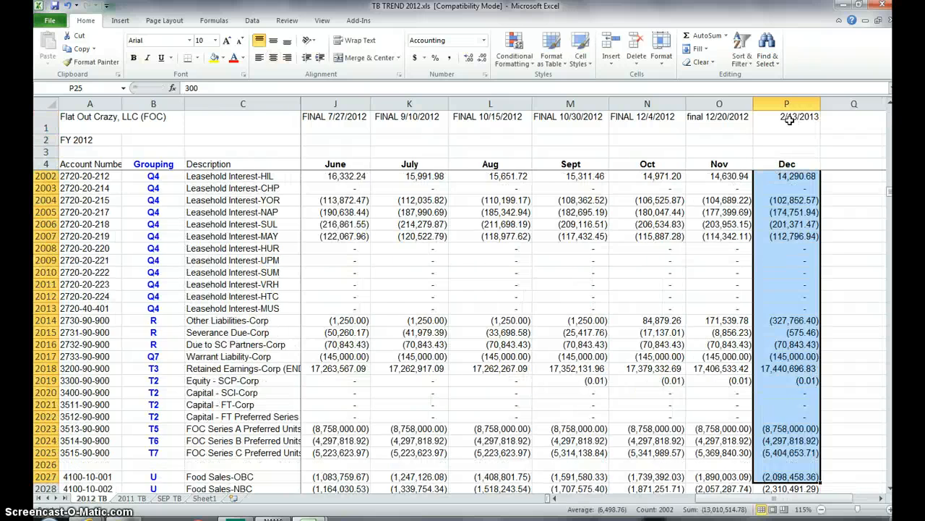
key("ctrl+shift+Down")
key("ctrl+Up")
key("Down")
key("Down")
key("Down")
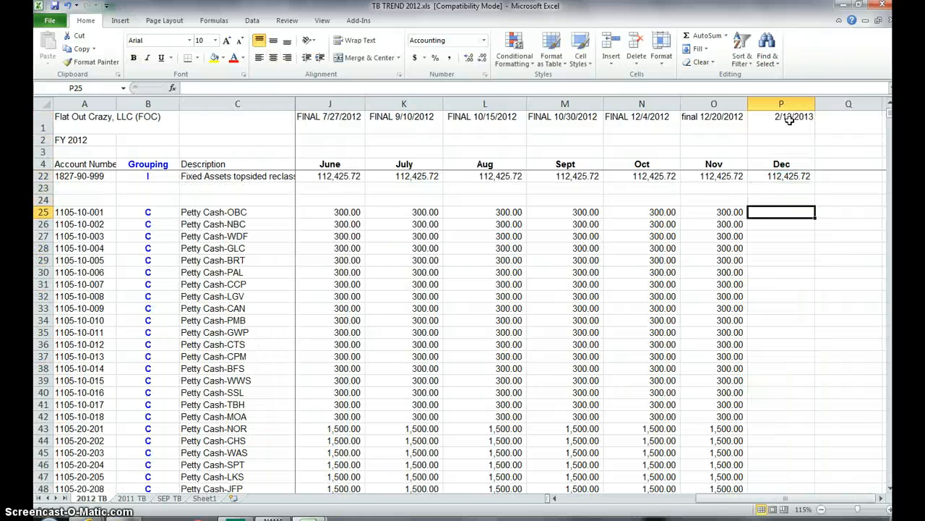
Step: Start a VLOOKUP formula in P25 with the account number in A25 as the lookup value
type("=vlookup")
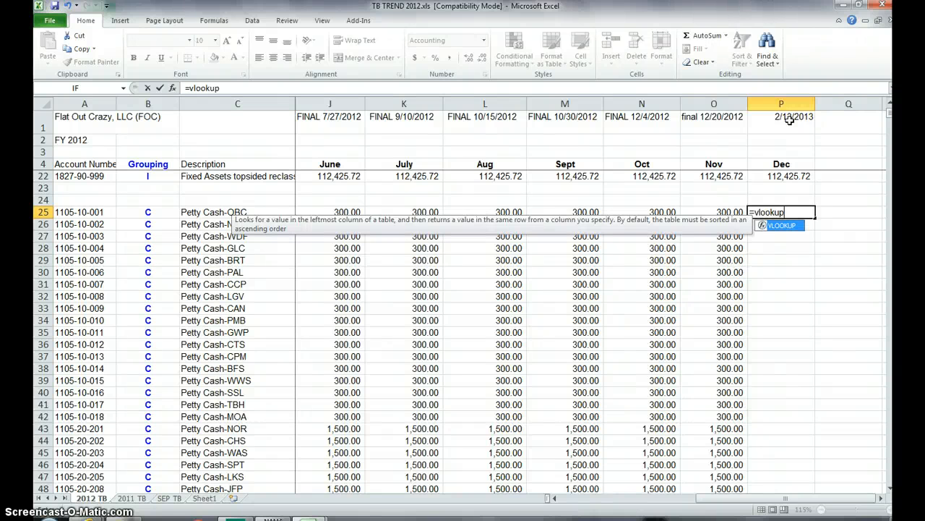
type("(")
key("ctrl+Left")
key("ctrl+Left")
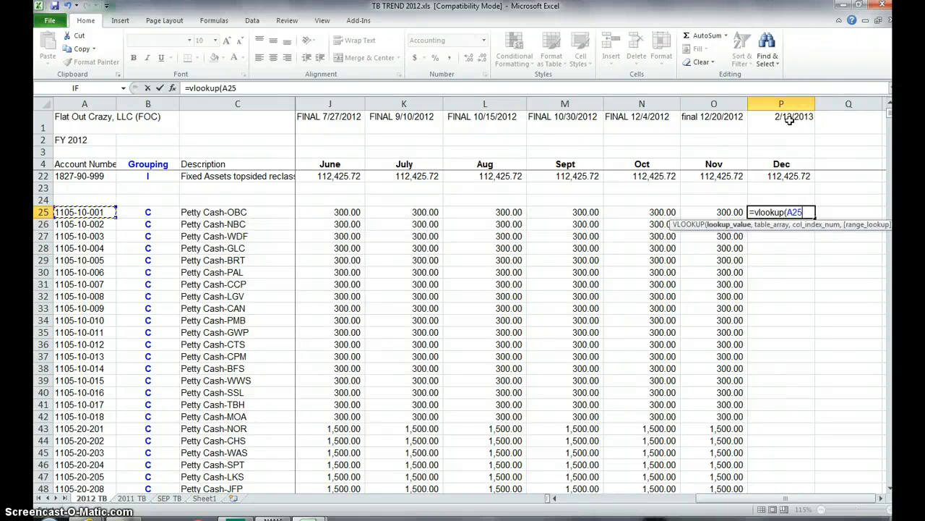
type(",")
left_click(51, 19)
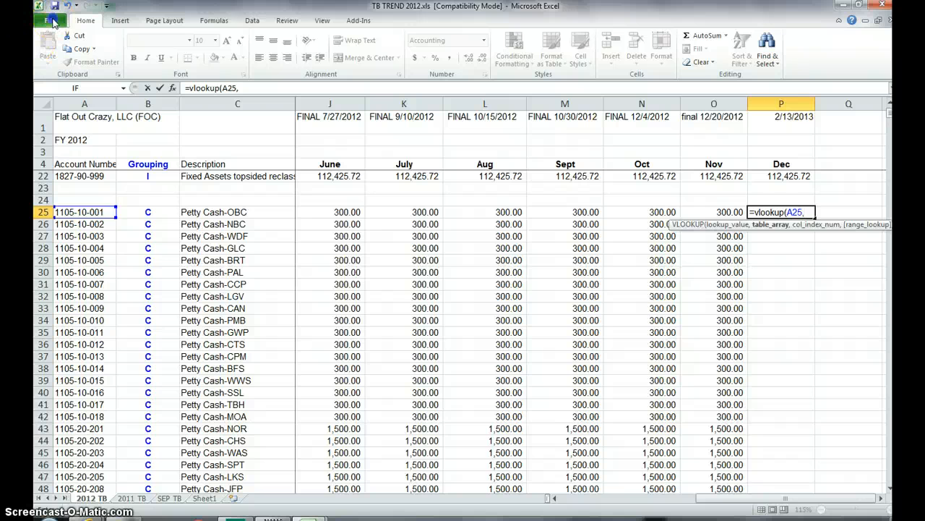
left_click(463, 296)
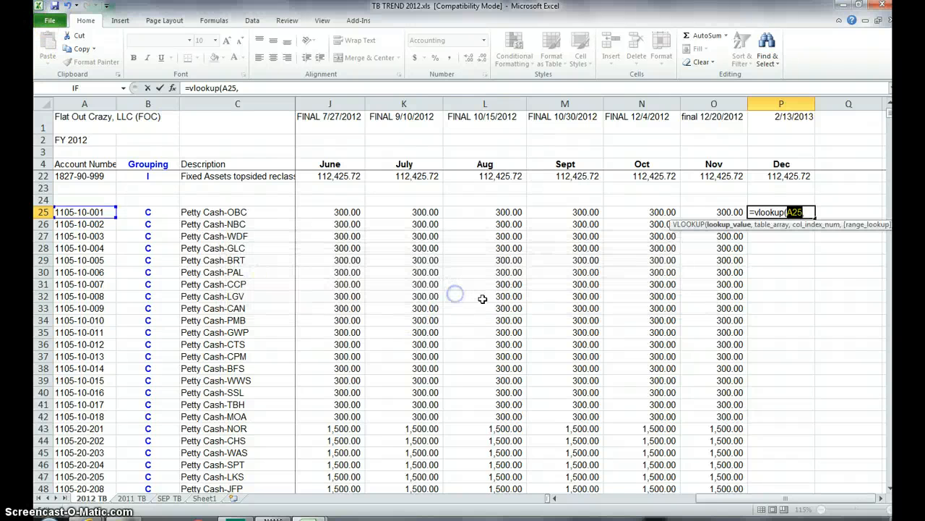
left_click(259, 89)
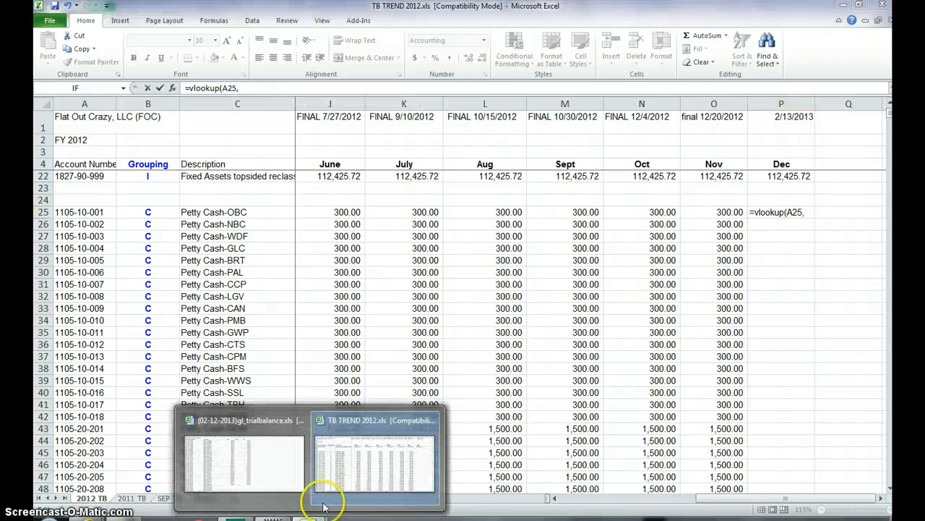
Step: Complete the VLOOKUP with columns A:E of Sheet1 (2) in (02-12-2013)gl_trialbalance.xls as the table, column index 5 and false
left_click(258, 459)
left_click_drag(127, 102, 479, 108)
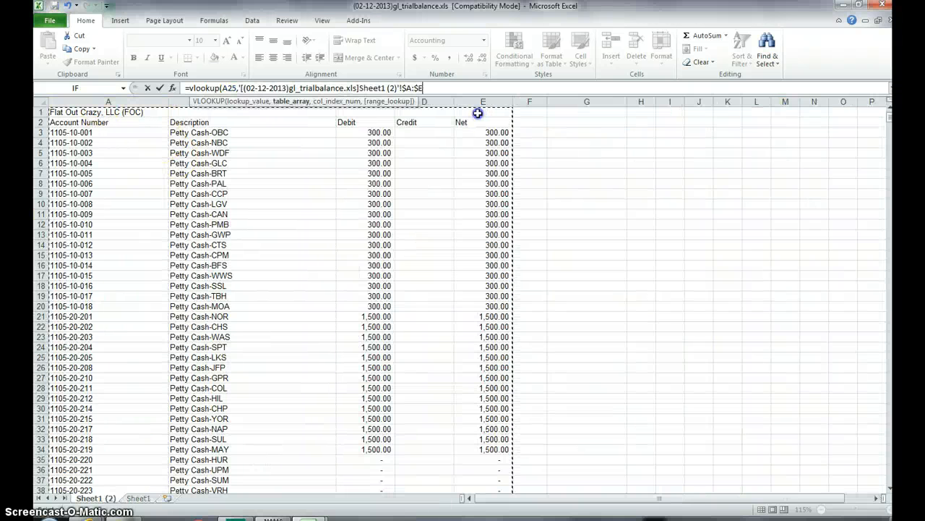
type(",5,false")
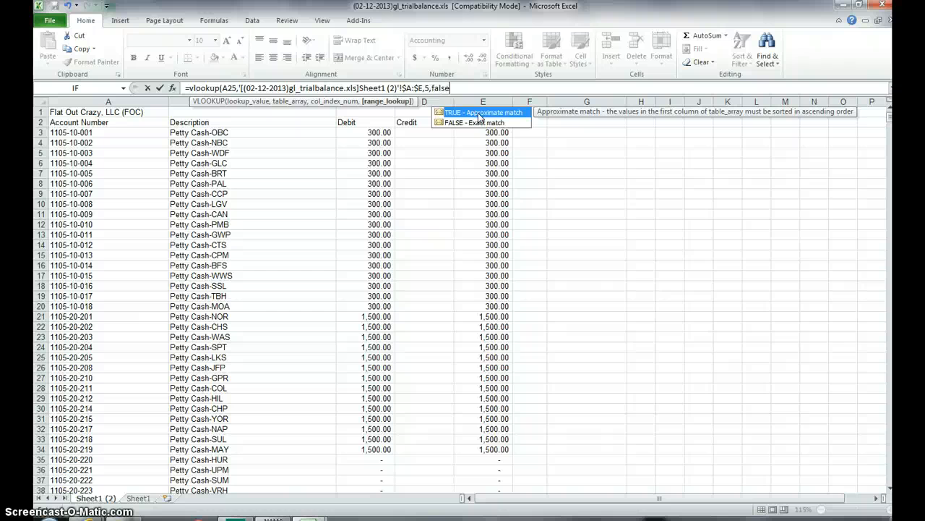
type(")")
key("Return")
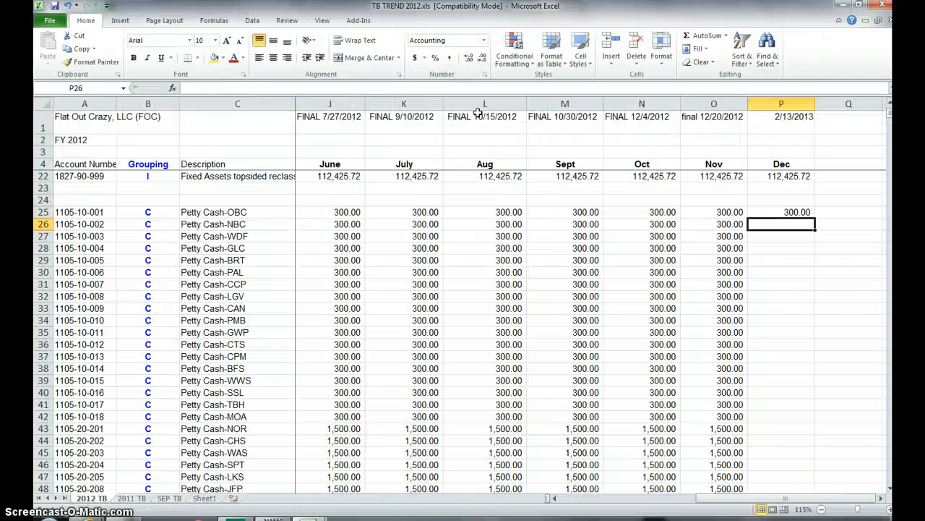
Step: Copy the VLOOKUP formula from P25 down the Dec column through row 9245
key("Up")
key("ctrl+c")
key("Left")
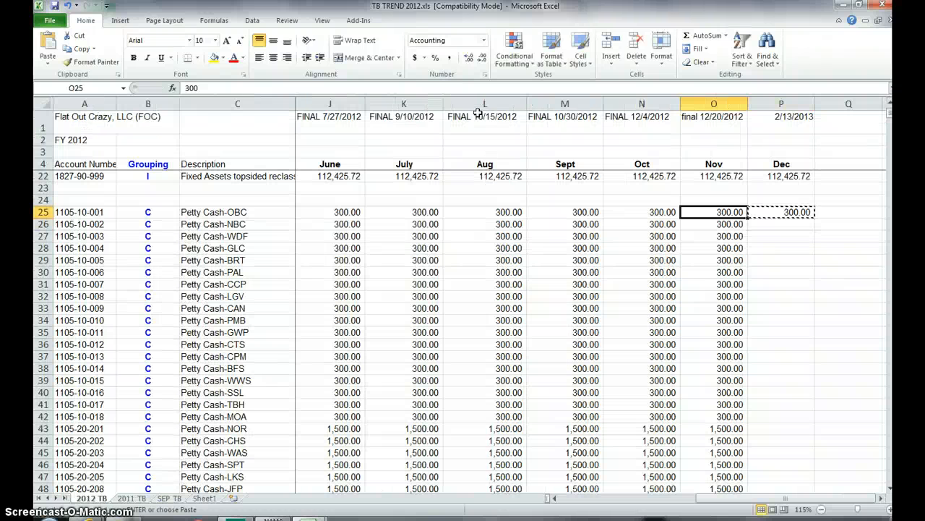
key("ctrl+Down")
key("ctrl+Down")
key("ctrl+Right")
key("ctrl+Left")
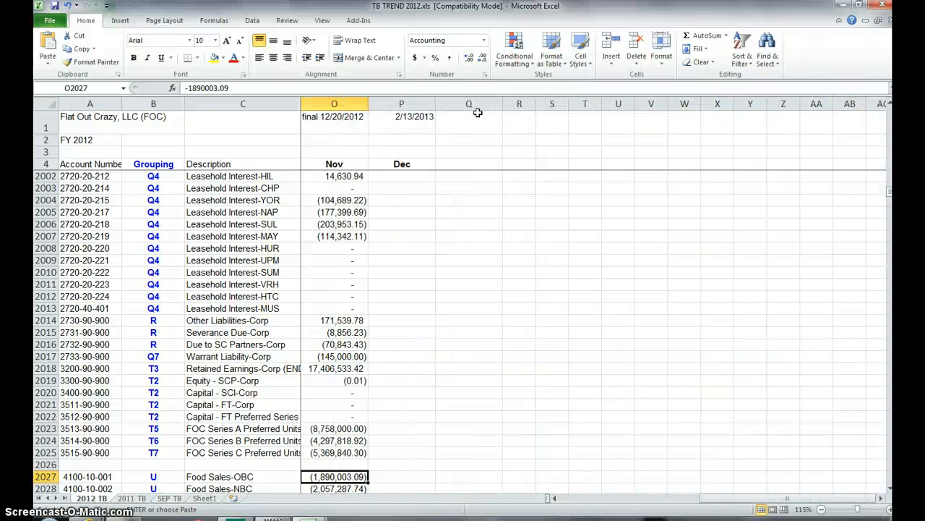
key("ctrl+Down")
key("Right")
key("ctrl+shift+Up")
key("ctrl+v")
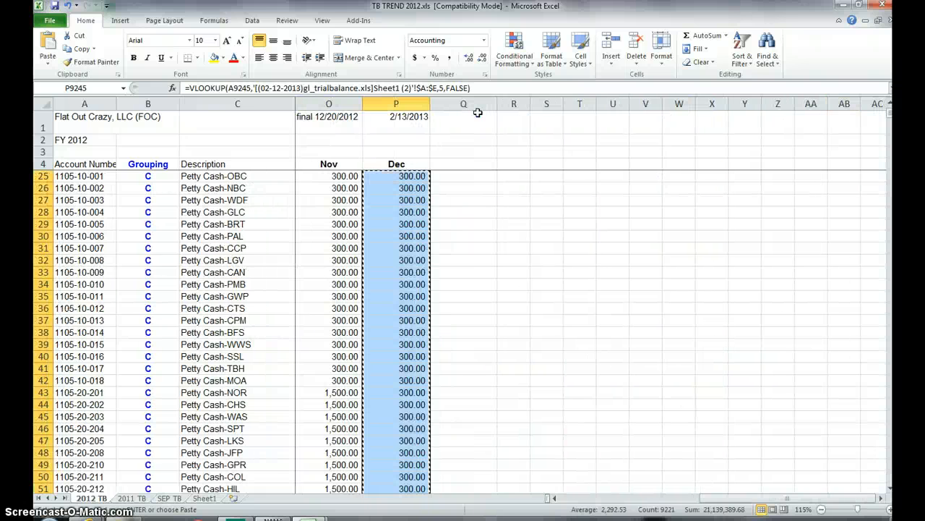
Step: Convert the Dec column's lookup formulas to static values and replace every #n/a in it with 0
left_click(44, 64)
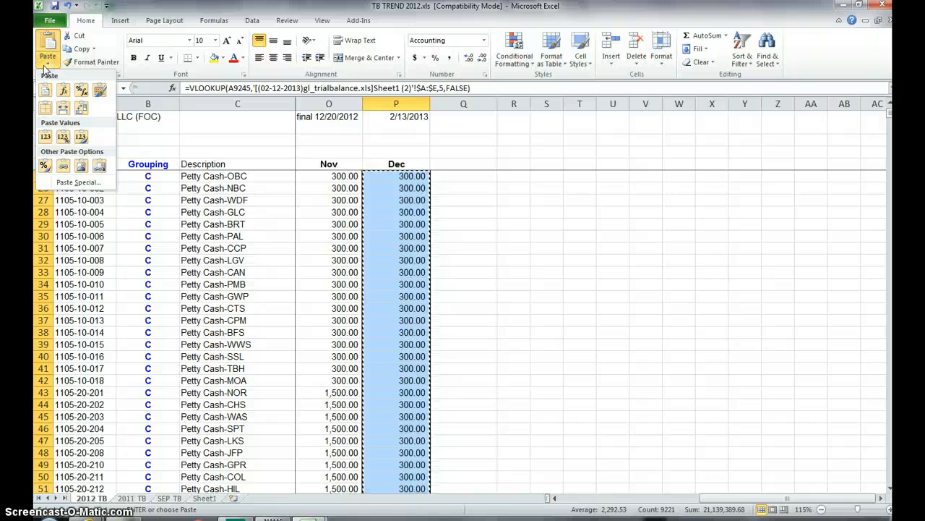
key("v")
key("ctrl+h")
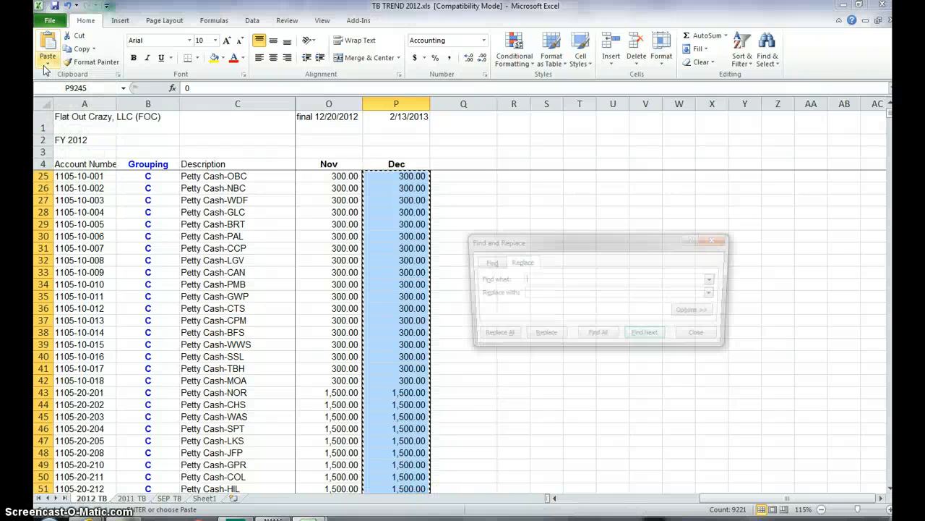
type("#n/a")
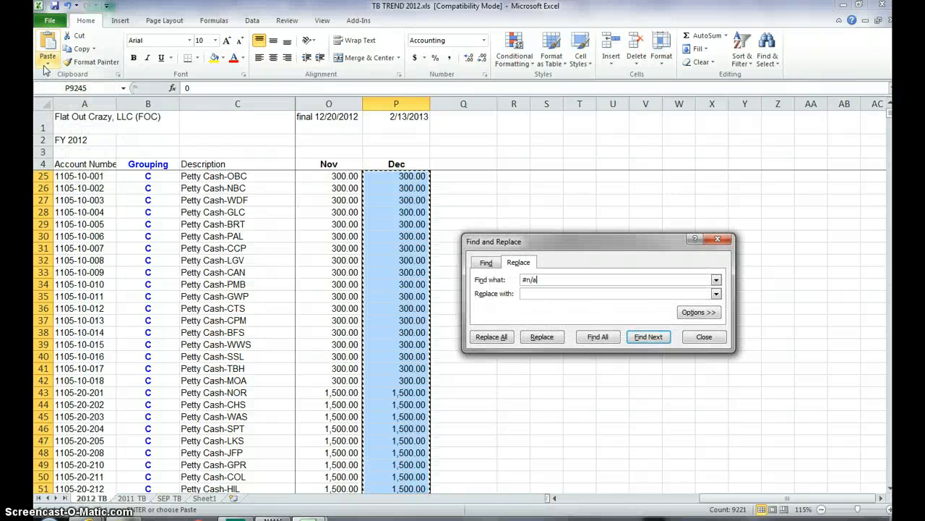
left_click(554, 292)
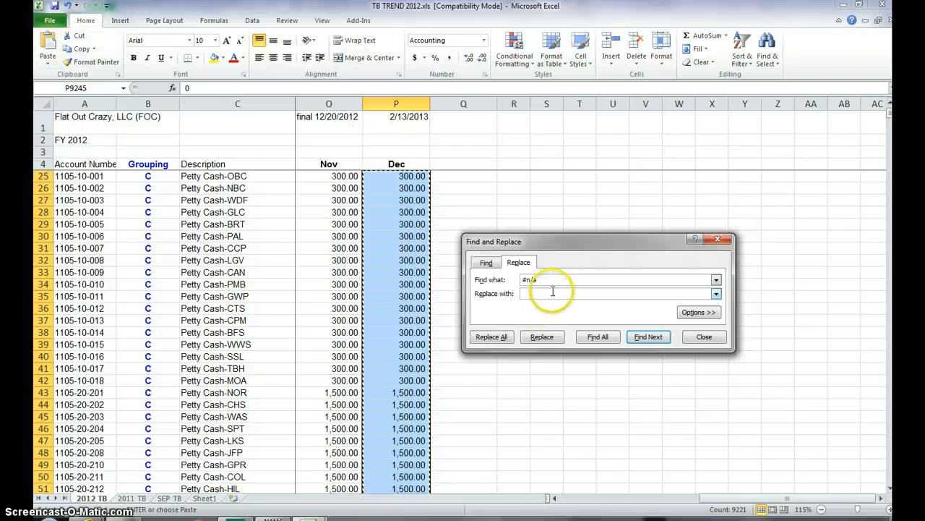
type("0")
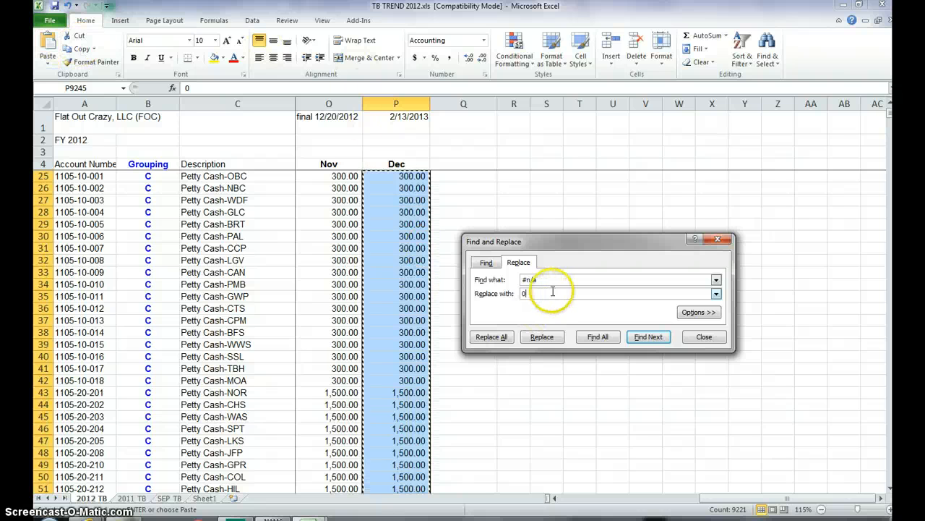
left_click(504, 339)
left_click(529, 293)
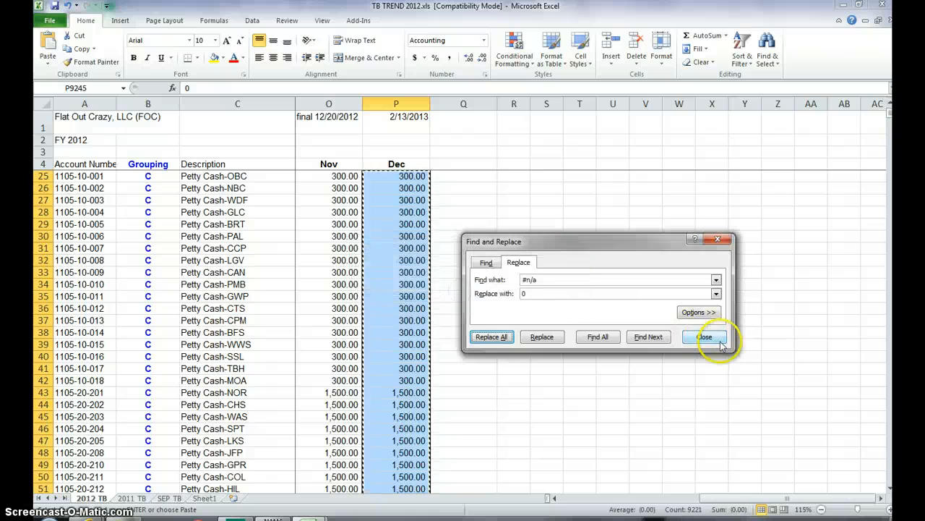
Step: Clear the Dec cell P2026 in the blank row separating the balance sheet accounts from the income accounts
left_click(720, 341)
left_click(388, 334)
left_click(352, 325)
key("ctrl+Down")
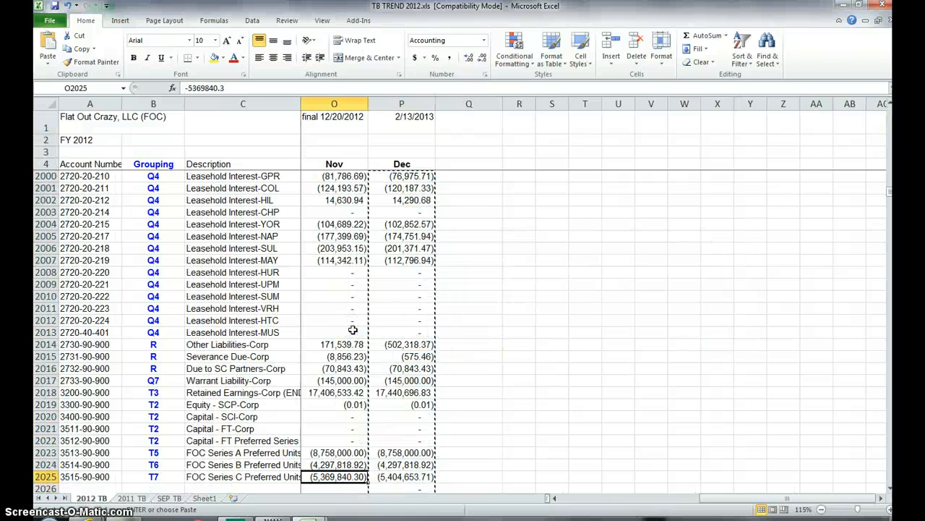
key("Down")
key("Right")
key("Escape")
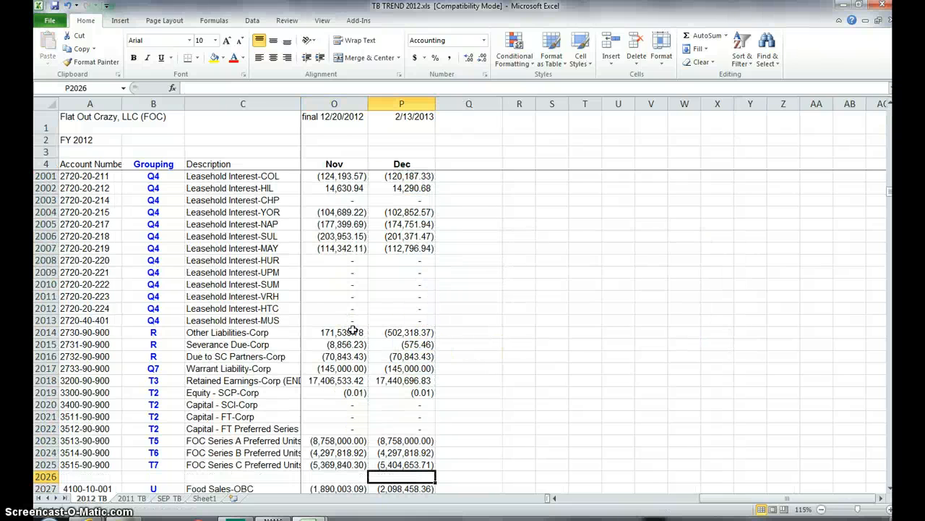
Step: Check the Dec column totals of the balance sheet accounts P25:P2025 and the income accounts P2027:P9245 against each other
key("Up")
key("ctrl+shift+Up")
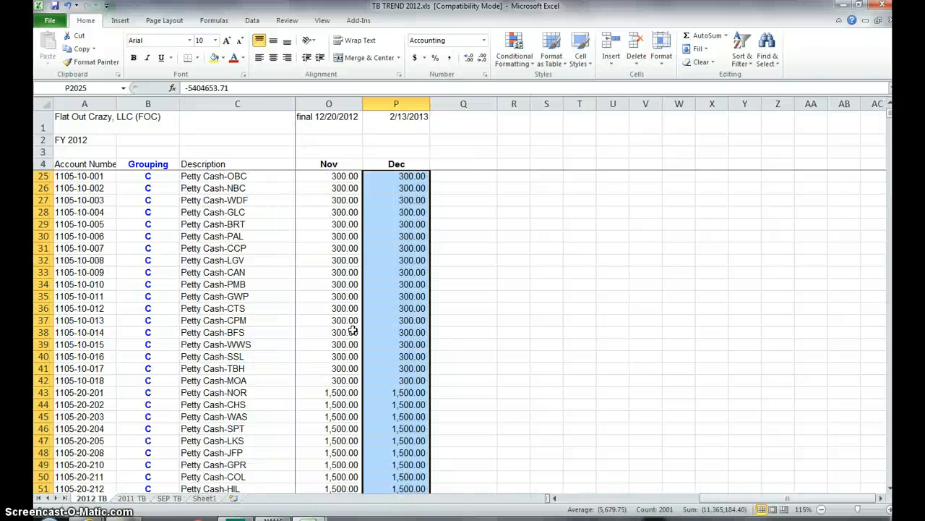
key("ctrl+Down")
key("ctrl+Down")
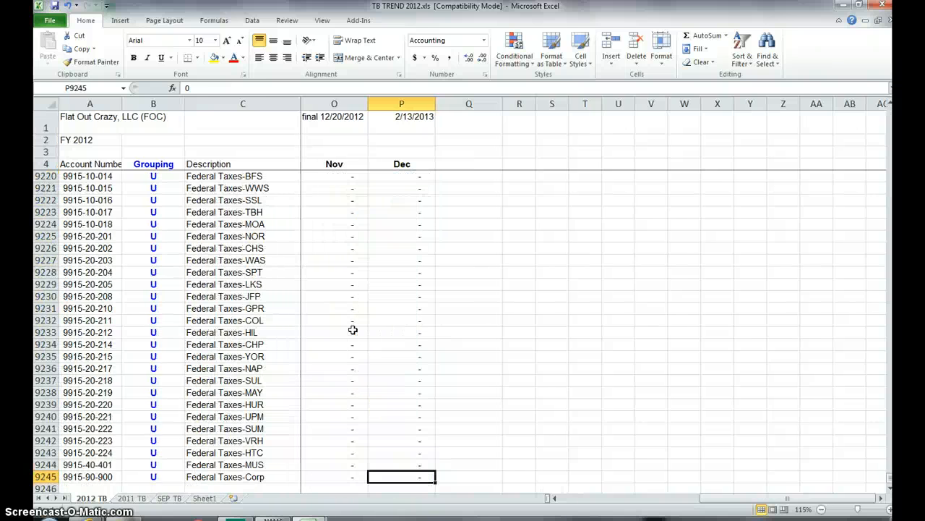
key("ctrl+Up")
key("ctrl+shift+Down")
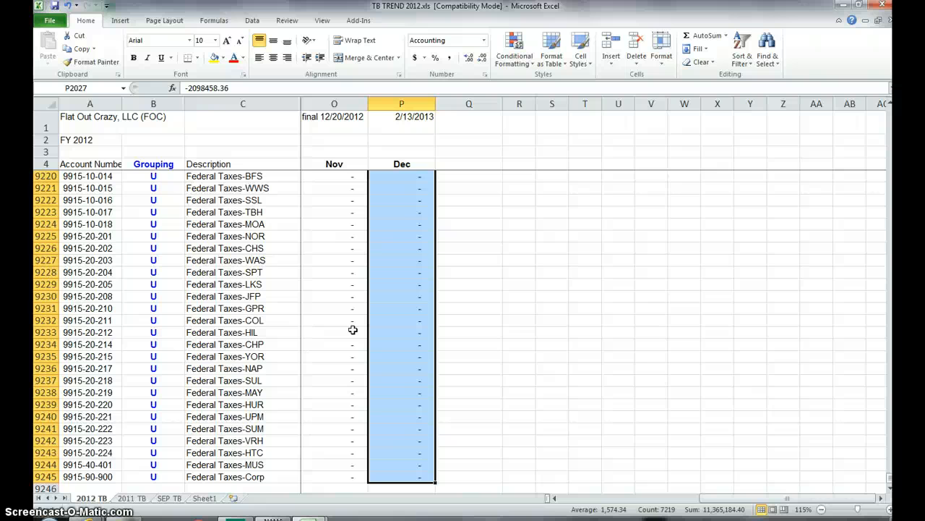
key("ctrl+Up")
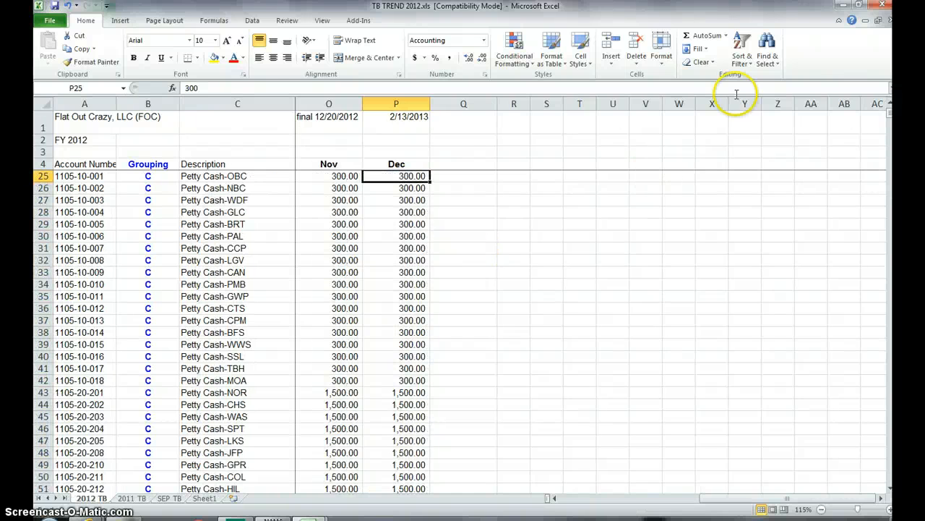
Step: Open Nov 2012 FOC FS.xls from the Financials 2012 > Nov 2012 folder and go to the date in A3 of its A4 sheet
left_click(865, 21)
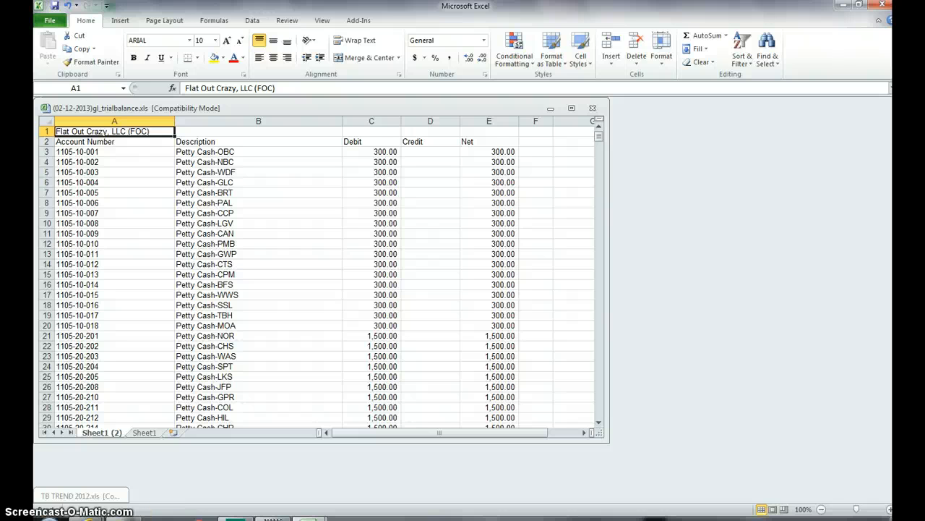
left_click(51, 22)
left_click(59, 73)
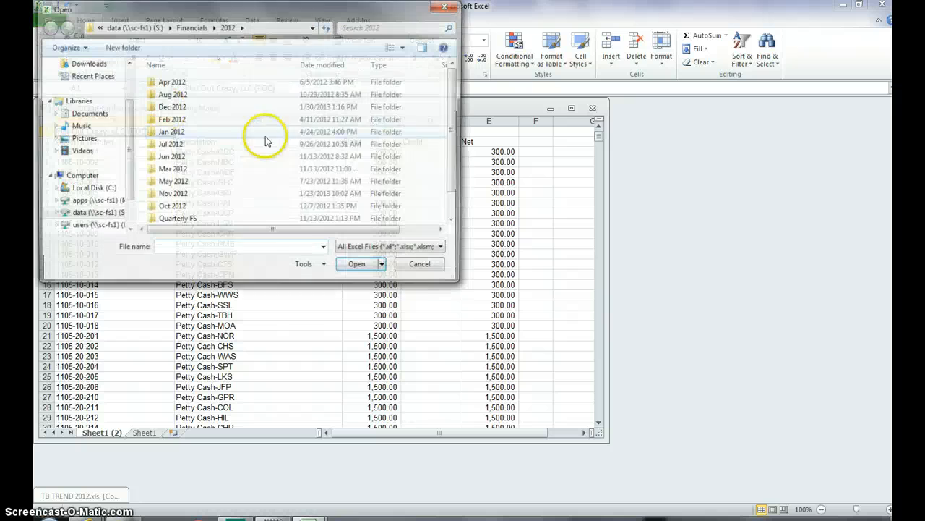
double_click(174, 107)
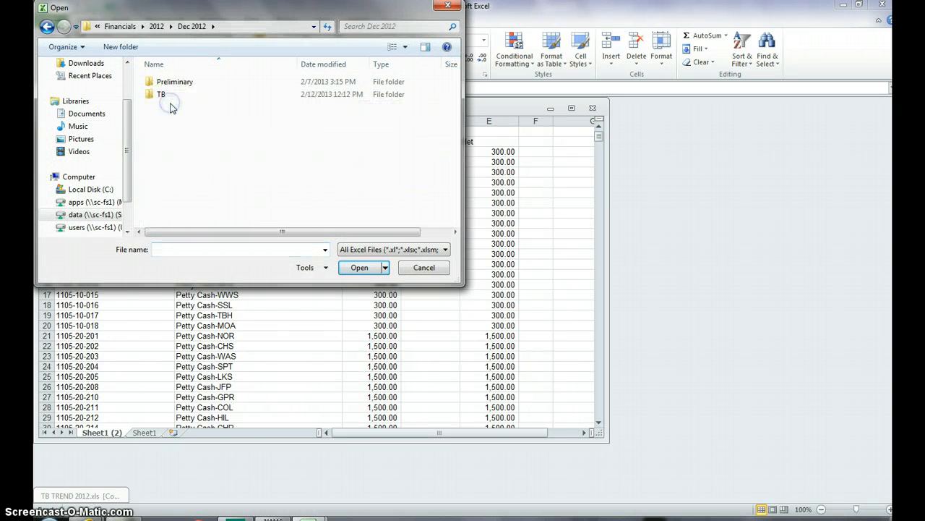
left_click(157, 26)
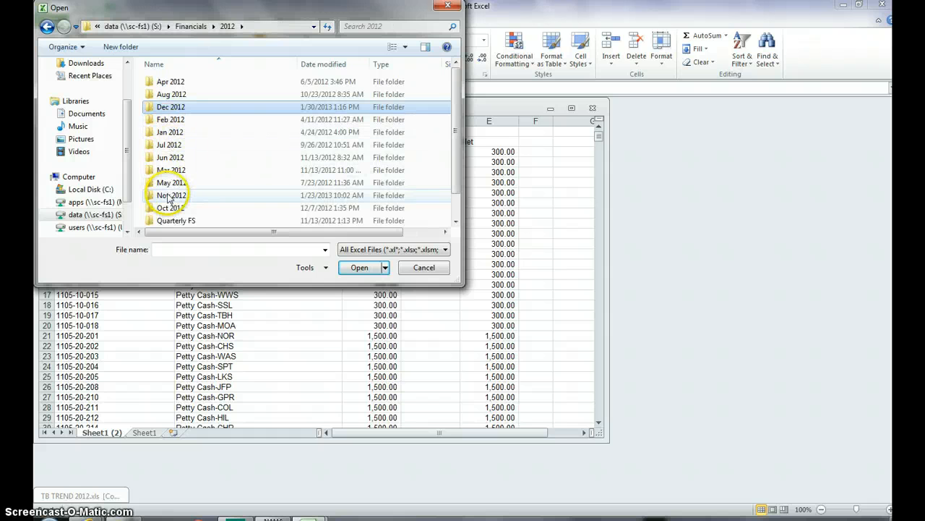
double_click(169, 196)
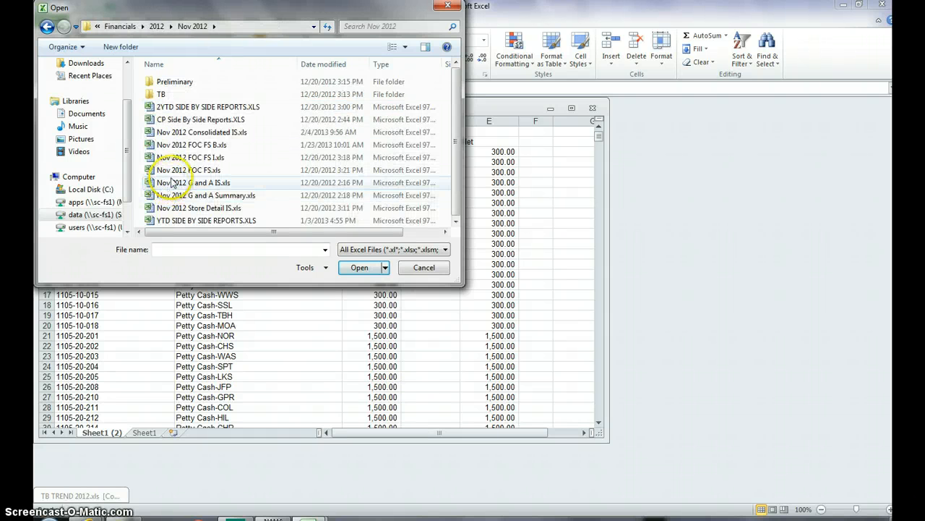
left_click(174, 171)
double_click(174, 172)
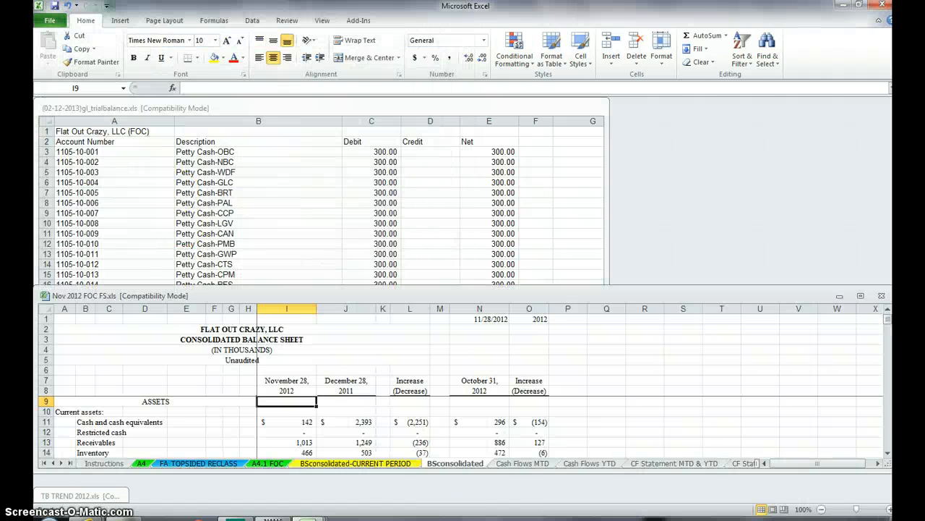
left_click(860, 295)
left_click(139, 498)
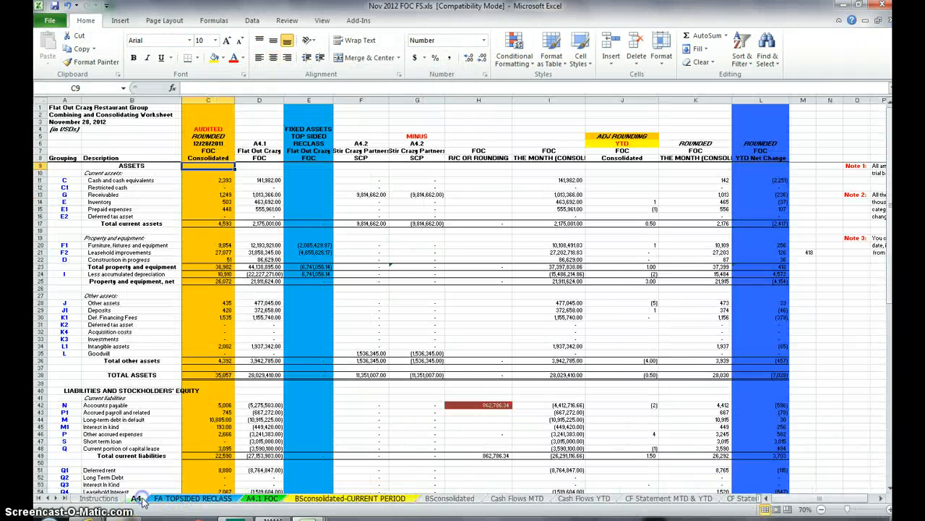
left_click(71, 121)
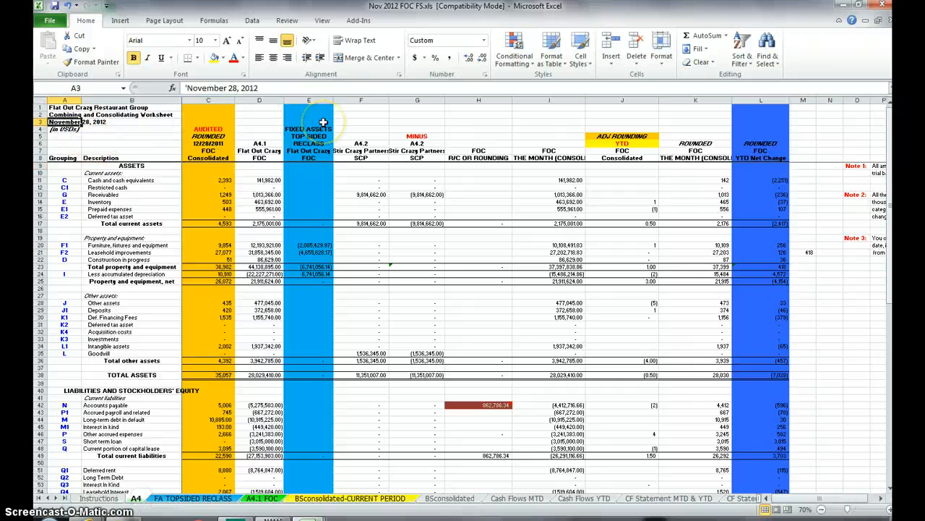
Step: Save the workbook as Dec 2012 FOC FS.xls in the Dec 2012 folder
left_click(49, 20)
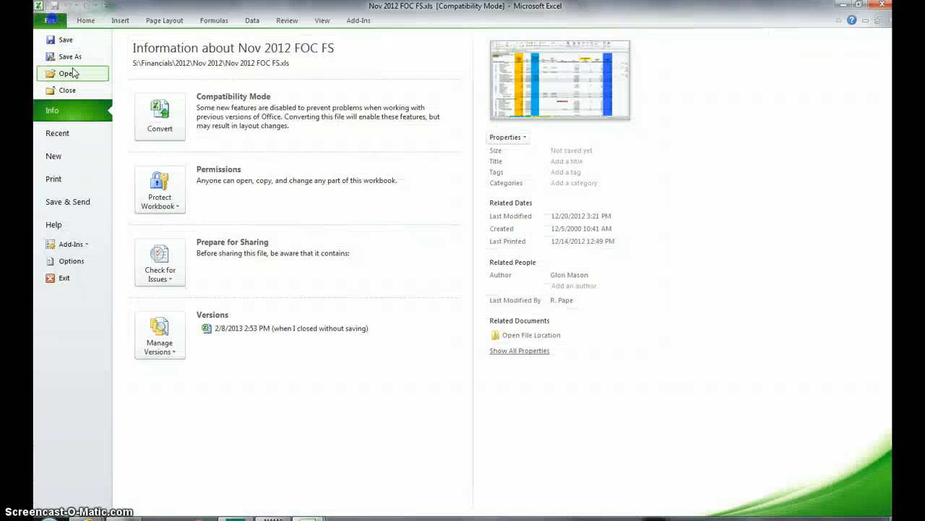
left_click(69, 57)
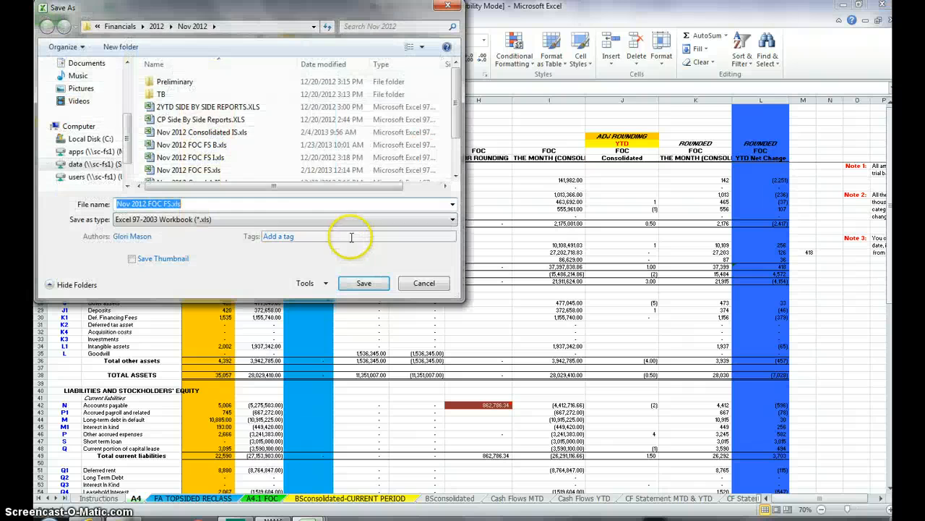
left_click(150, 27)
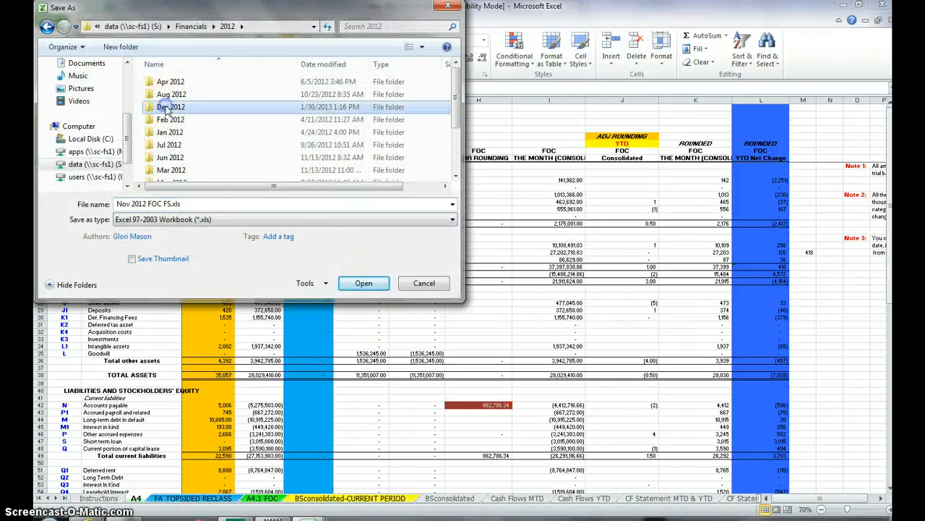
left_click(149, 109)
left_click(119, 203)
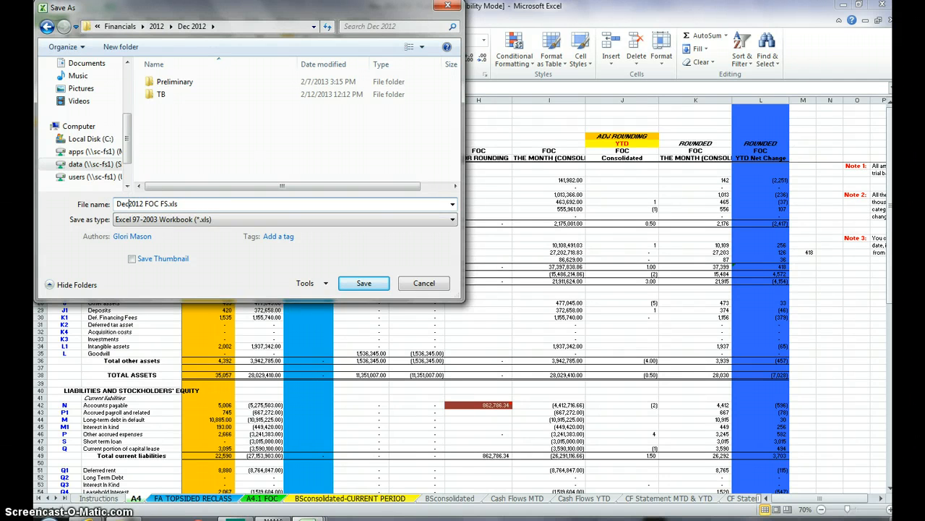
key("Escape")
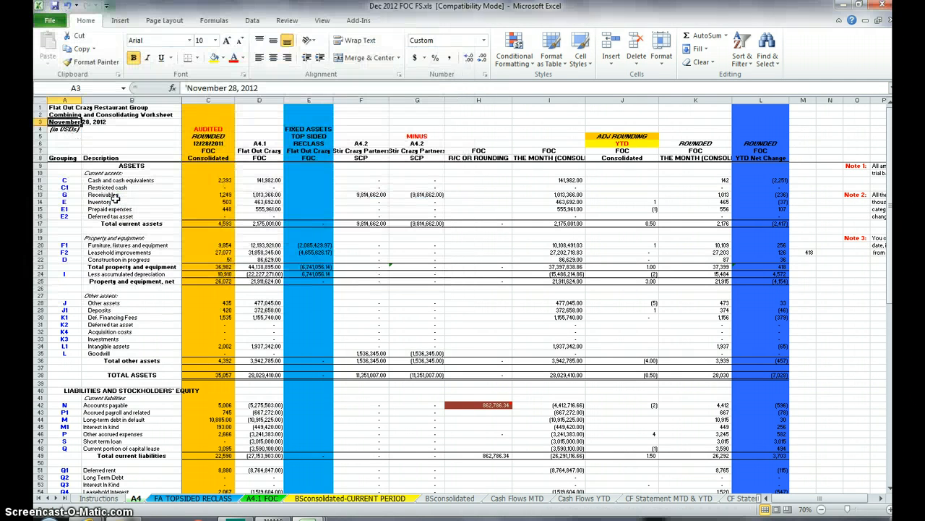
Step: Set the date in A3 of the A4 sheet to January 2, 2013, entered as text
type("'Janu")
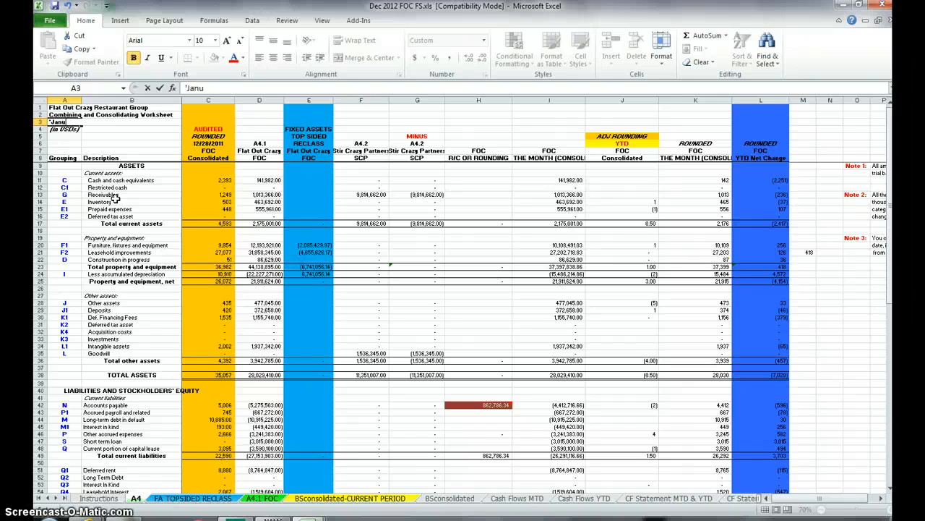
type("ary 2, 2013")
key("Return")
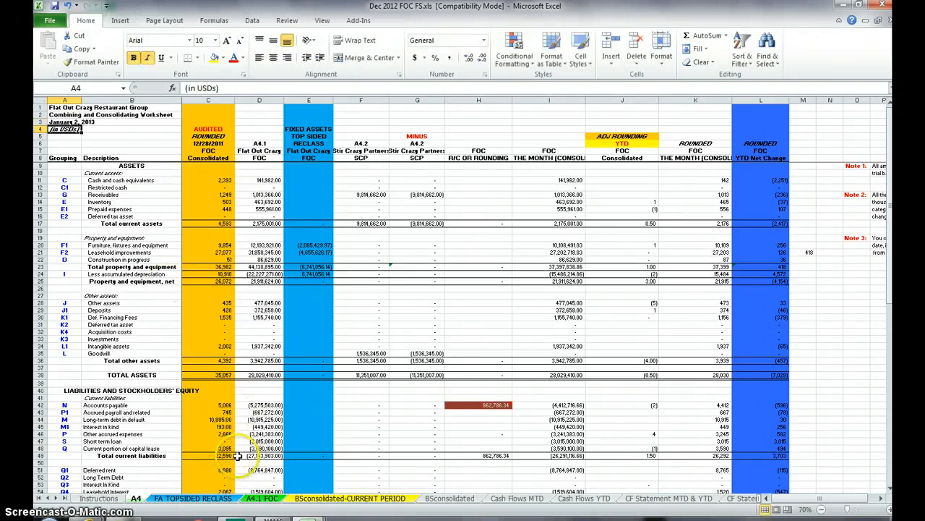
Step: On the A4.1 FOC sheet, clear the done date in D1 and all Ending balances from D8 through D9227
left_click(269, 499)
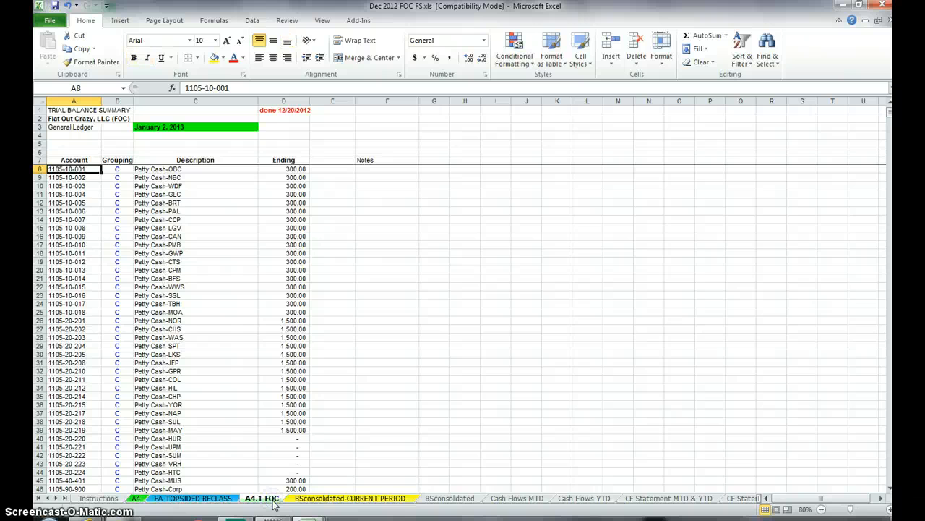
left_click(287, 109)
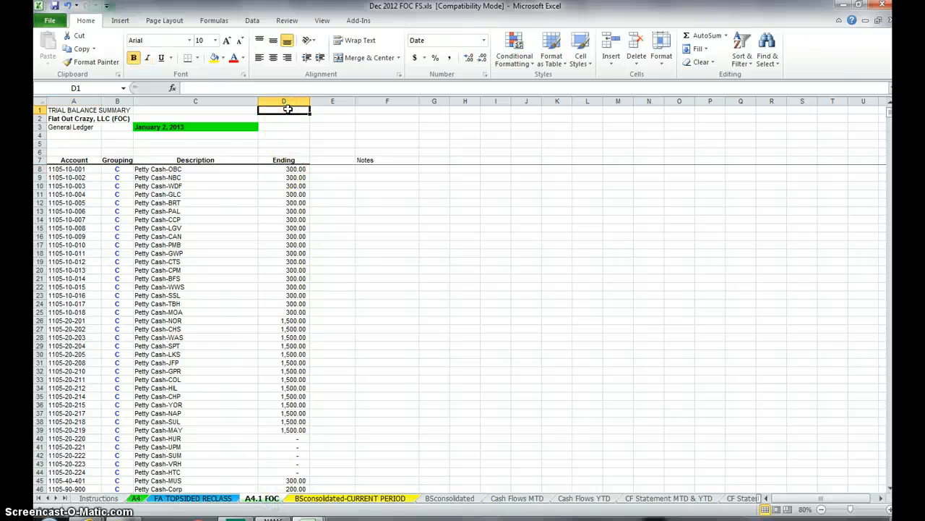
left_click(287, 159)
key("Down")
key("ctrl+shift+Down")
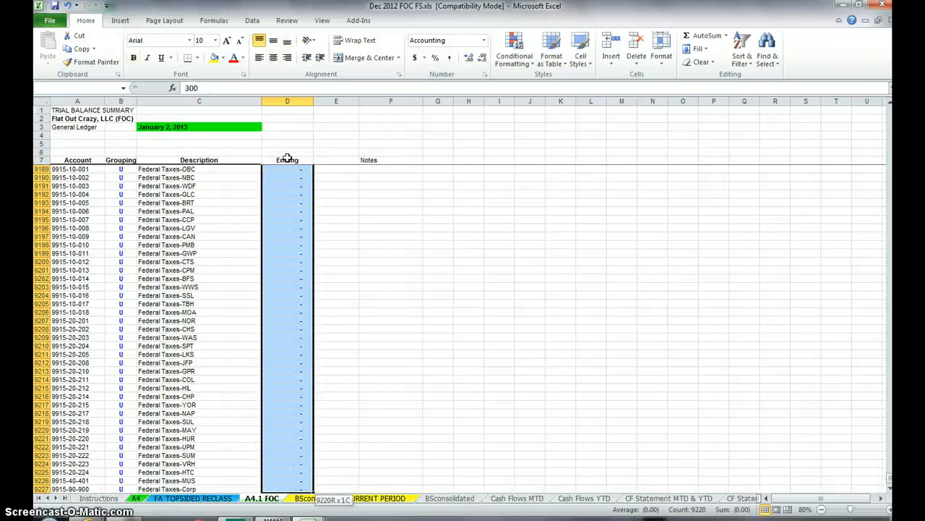
left_click(287, 159)
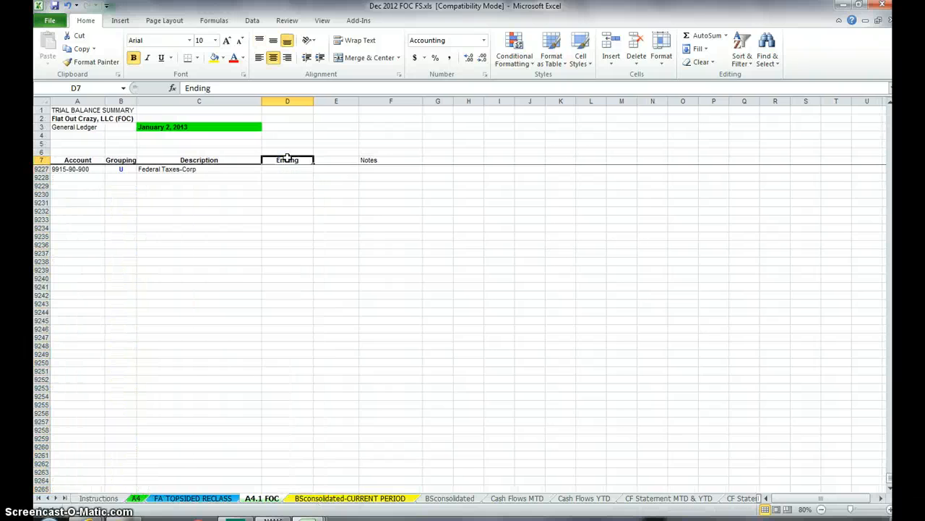
Step: Enter a VLOOKUP in D8 for A8 in columns A:E of Sheet1 (2) in (02-12-2013)gl_trialbalance.xls, with column index 5 and false
key("Down")
type("=vl")
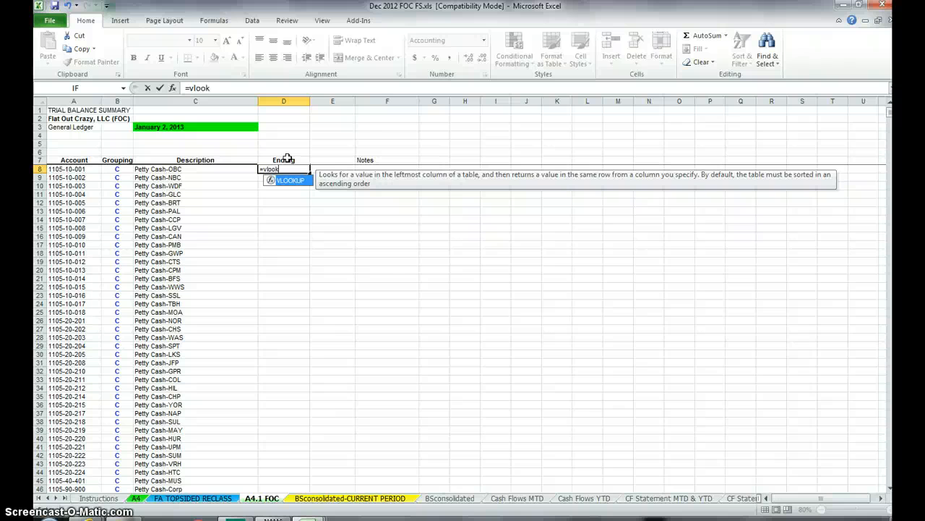
type("ookup(")
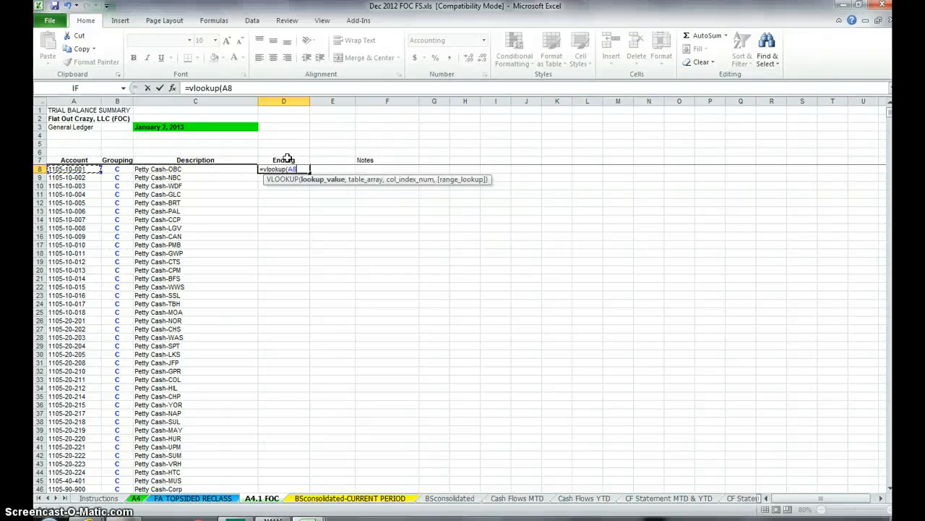
left_click(309, 518)
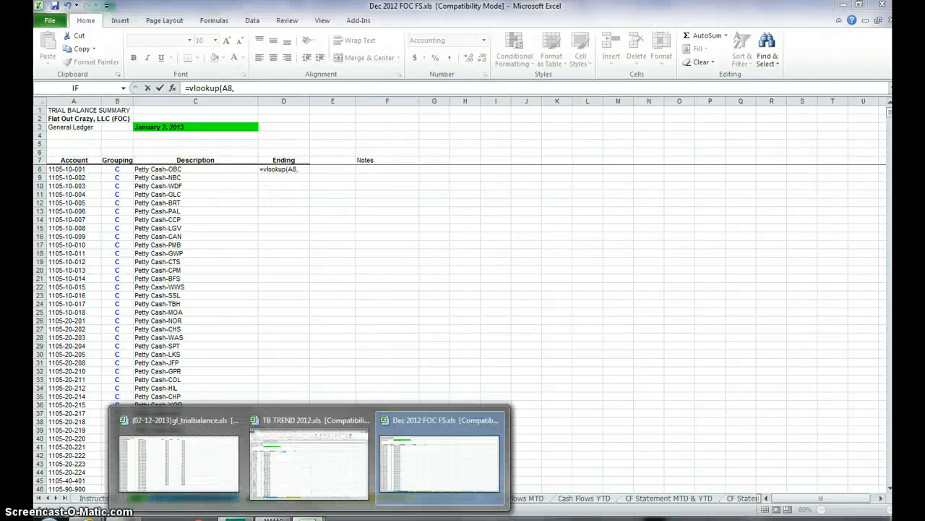
left_click(231, 477)
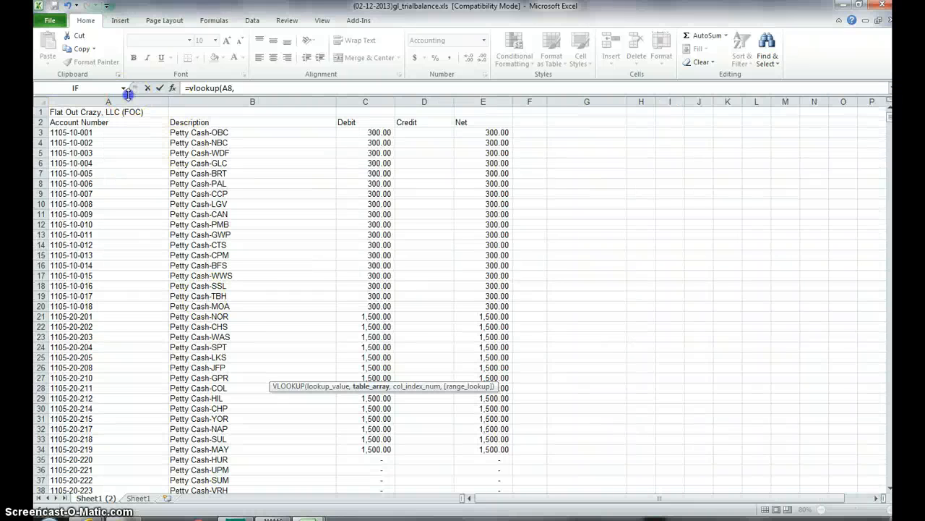
left_click_drag(116, 101, 483, 101)
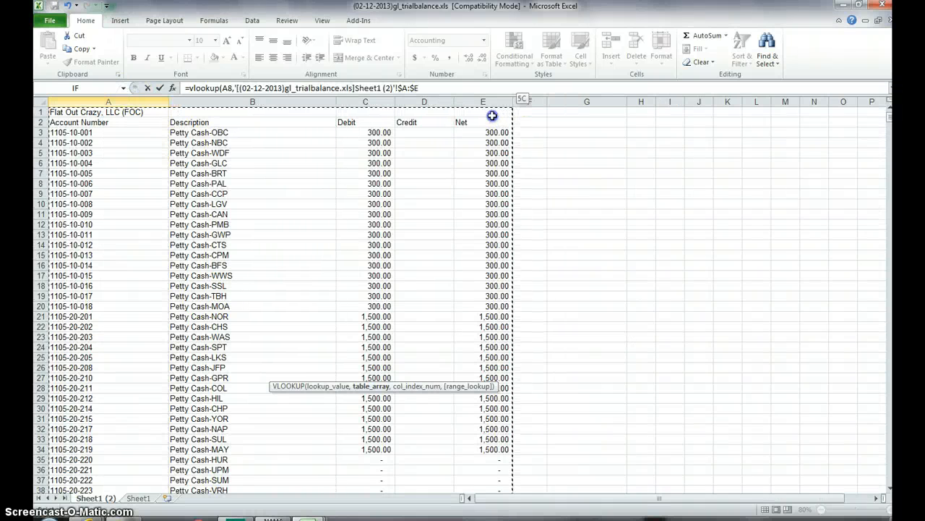
type(",5,false")
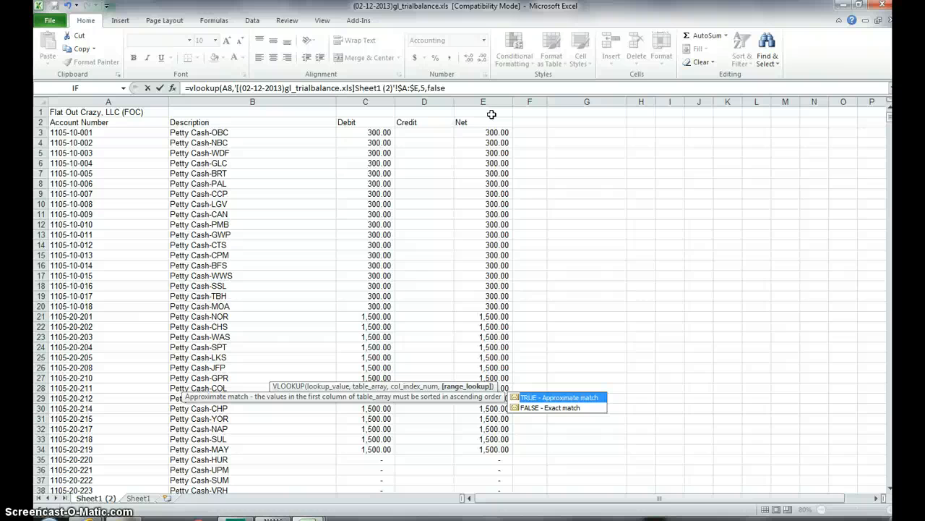
key("Return")
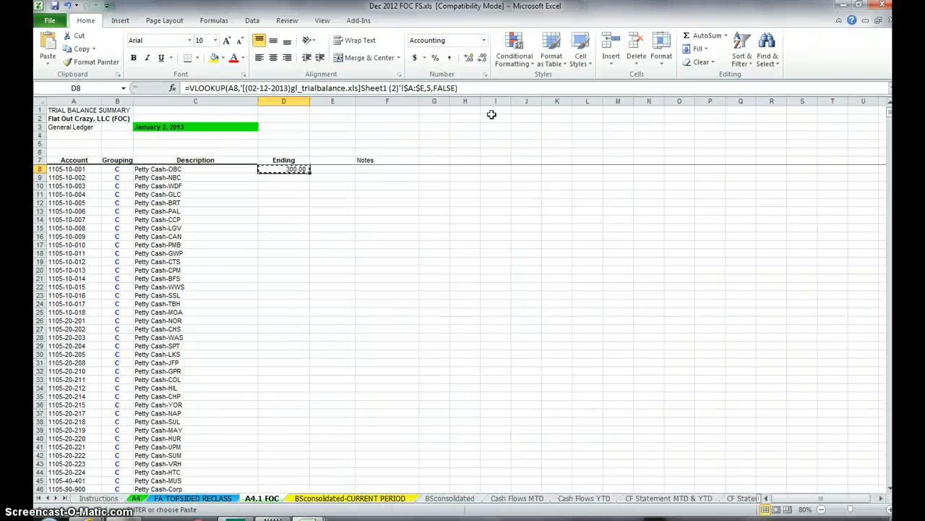
Step: Copy the VLOOKUP formula from D8 down the Ending column through row 9227
key("Left")
key("ctrl+Down")
key("Right")
key("ctrl+shift+Up")
key("Return")
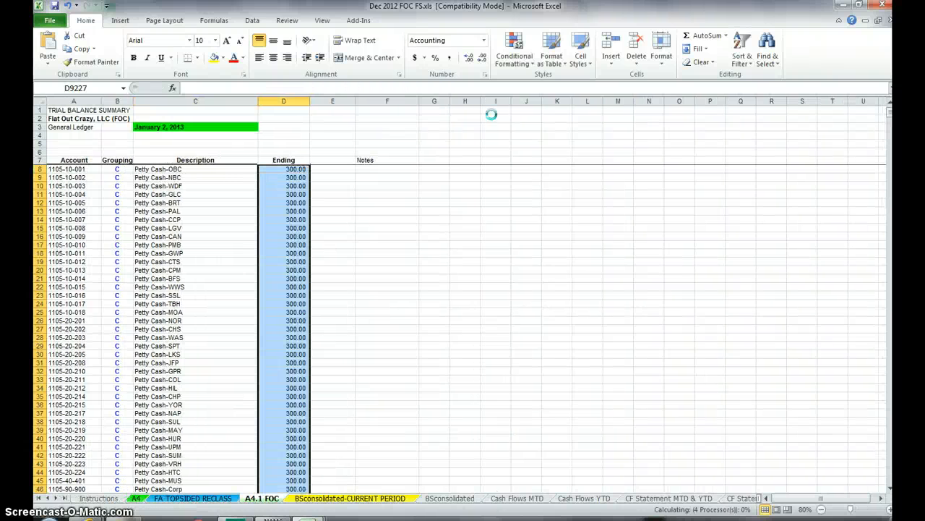
Step: Replace the lookup formulas in the Ending column D8:D9227 with their static values
key("ctrl+c")
left_click(46, 60)
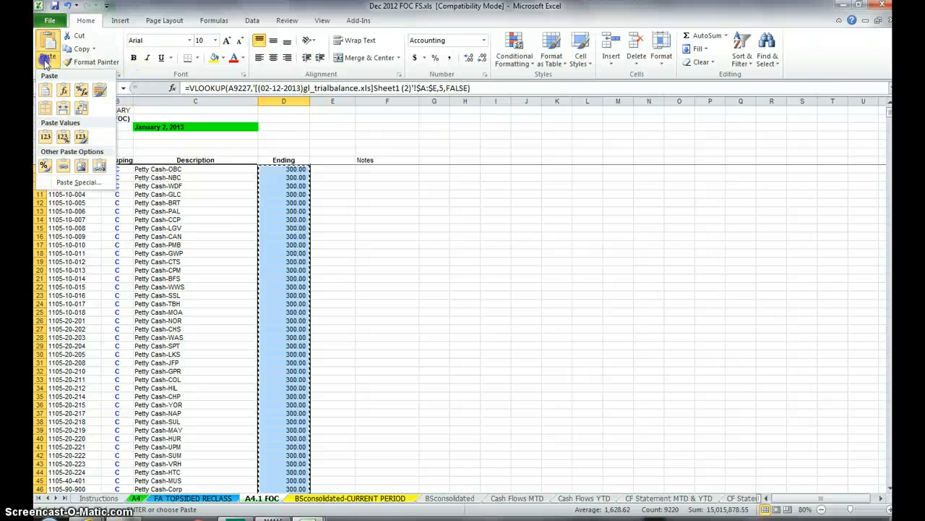
left_click(45, 136)
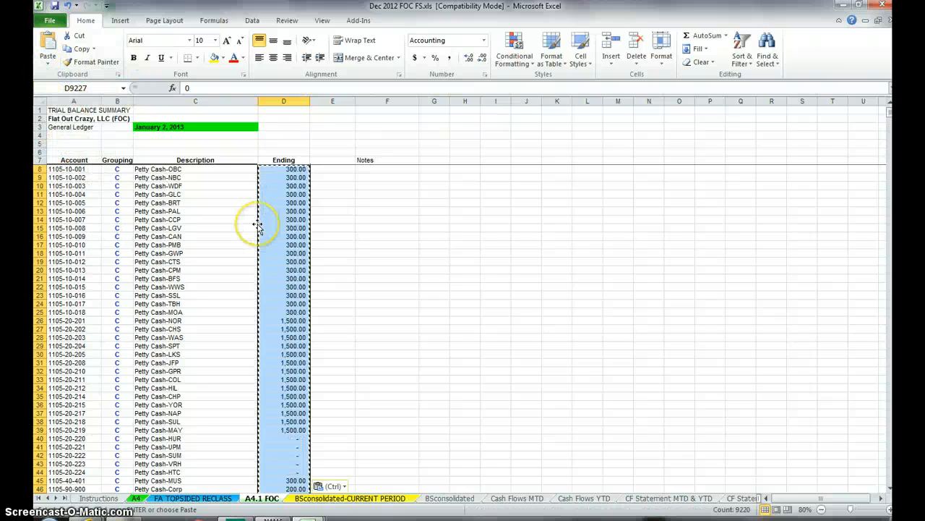
Step: On the A4.1 FOC sheet, replace every #n/a in the Ending column with 0 and enter done 2/12/2013 in D1
key("ctrl+h")
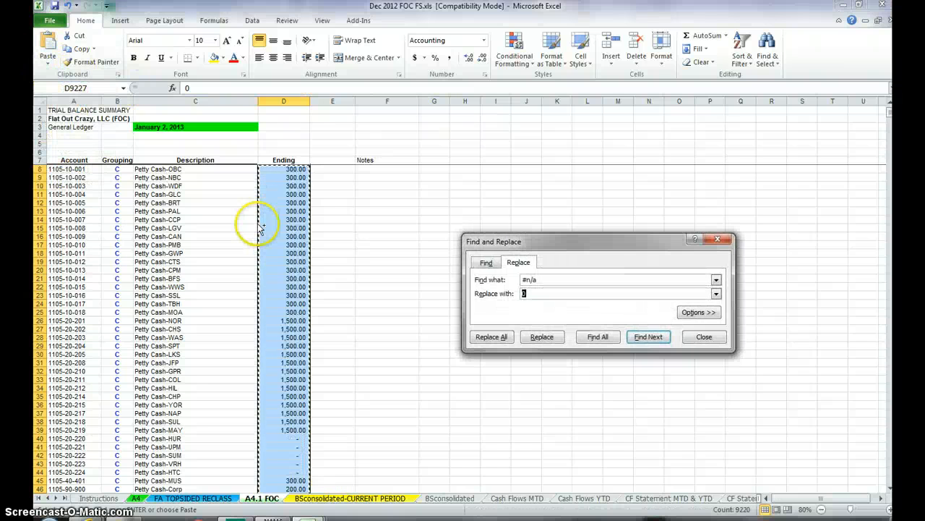
left_click(479, 338)
left_click(530, 295)
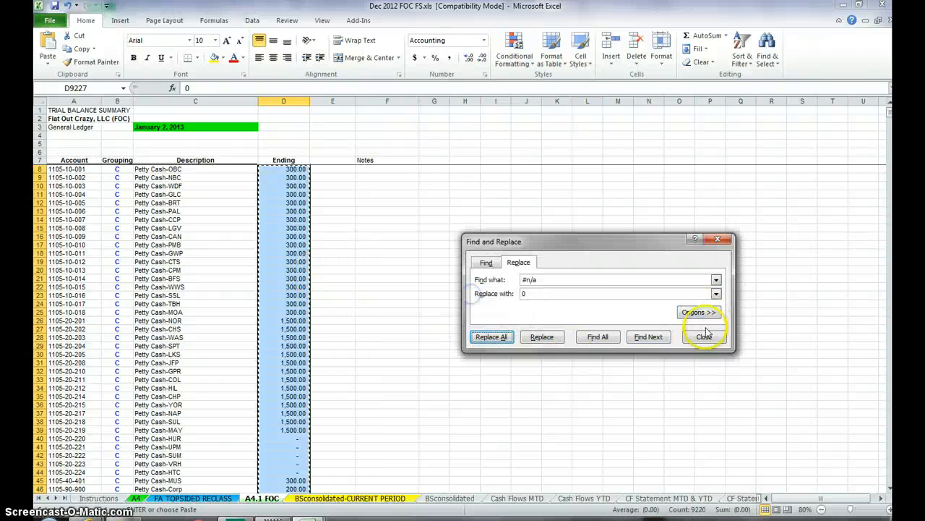
left_click(703, 336)
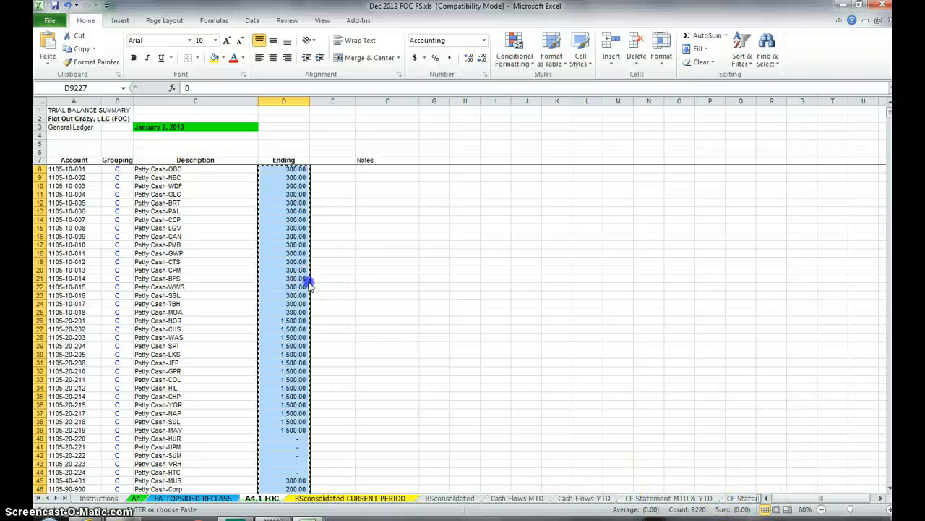
key("Escape")
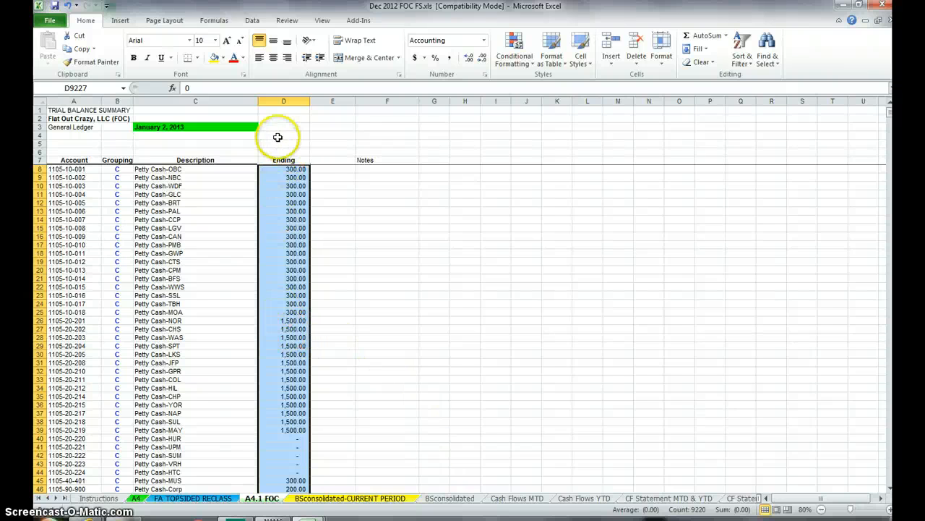
left_click(272, 110)
type("done 2/12/2013")
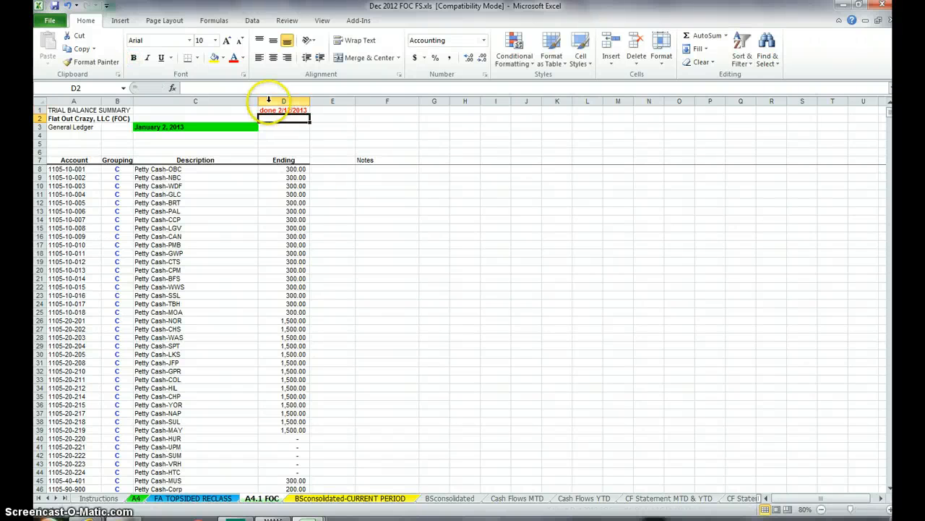
Step: Set the statement date in N1 of the BSconsolidated sheet to 1/2/13
left_click(450, 498)
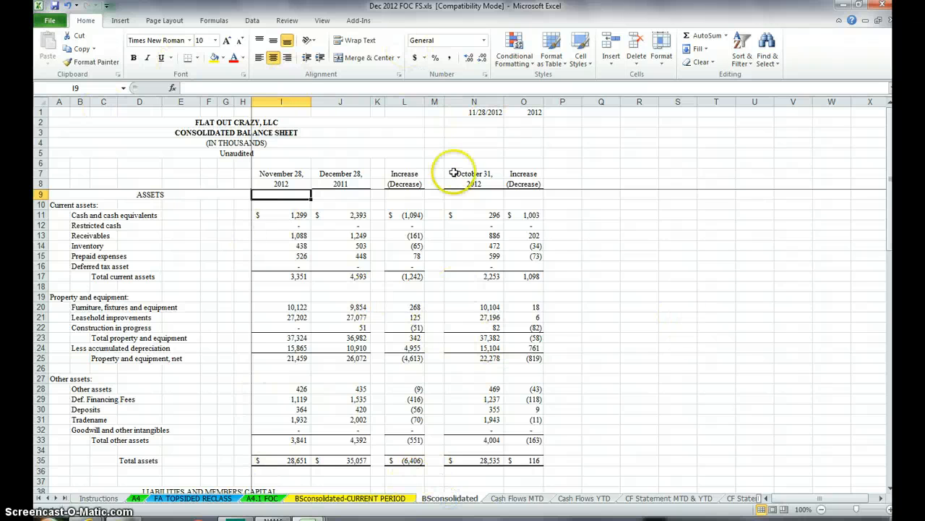
left_click(463, 111)
type("1/02/")
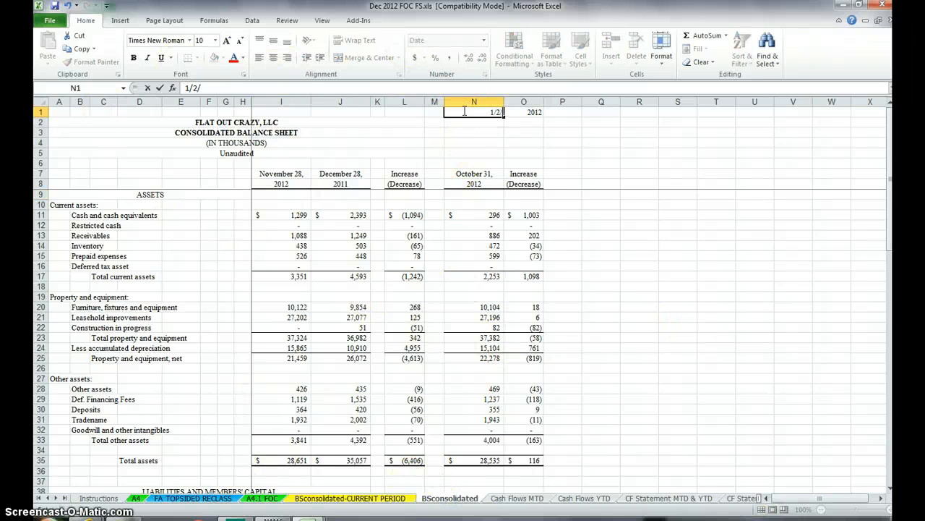
type("13")
key("Return")
Step: Show the Cash Flows MTD sheet of the December workbook and close the (02-12-2013)gl_trialbalance.xls workbook
key("ctrl+Page_Down")
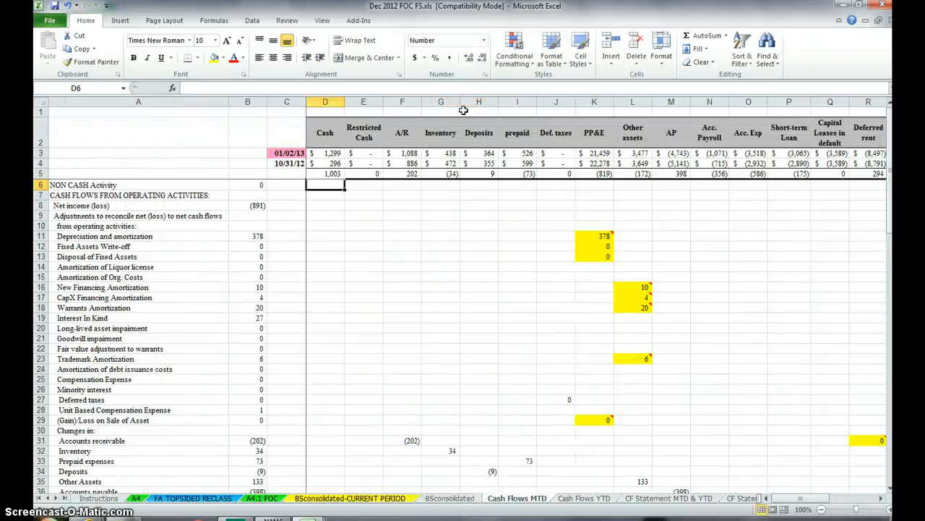
left_click(282, 163)
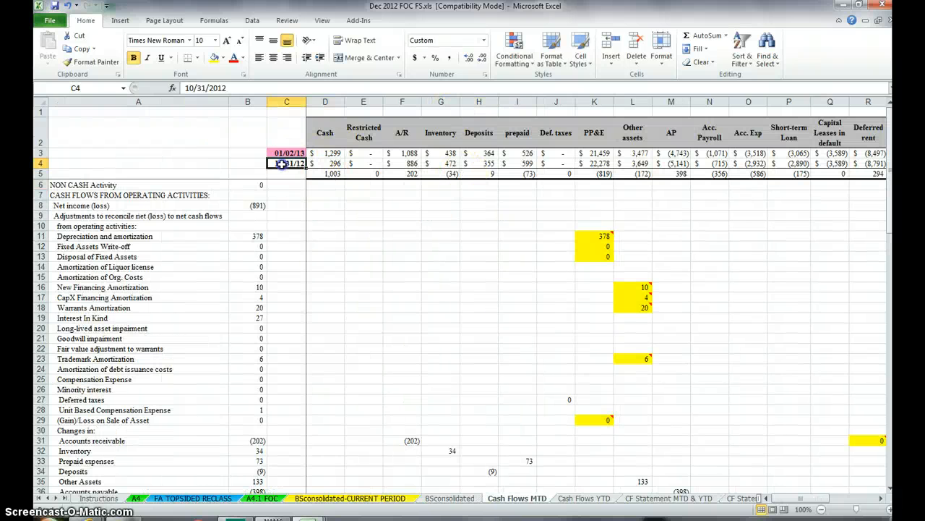
left_click(860, 8)
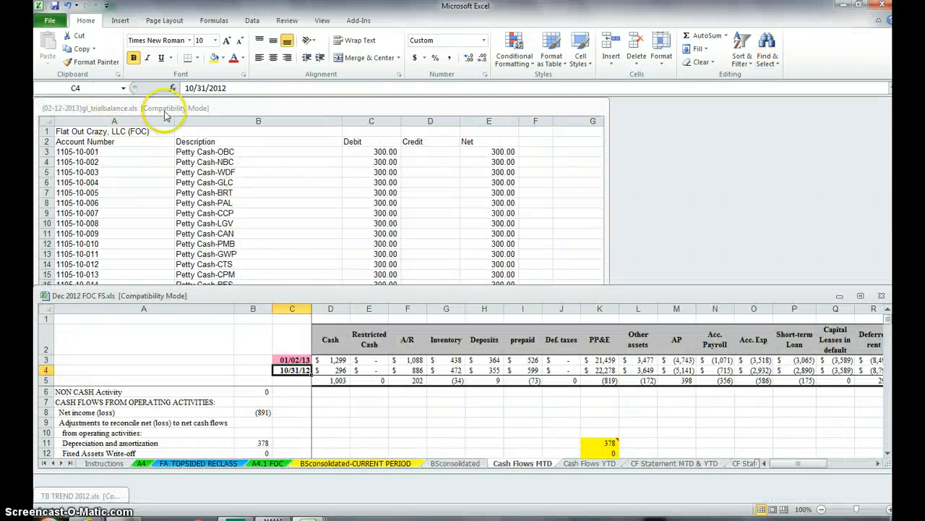
left_click(201, 132)
left_click(593, 107)
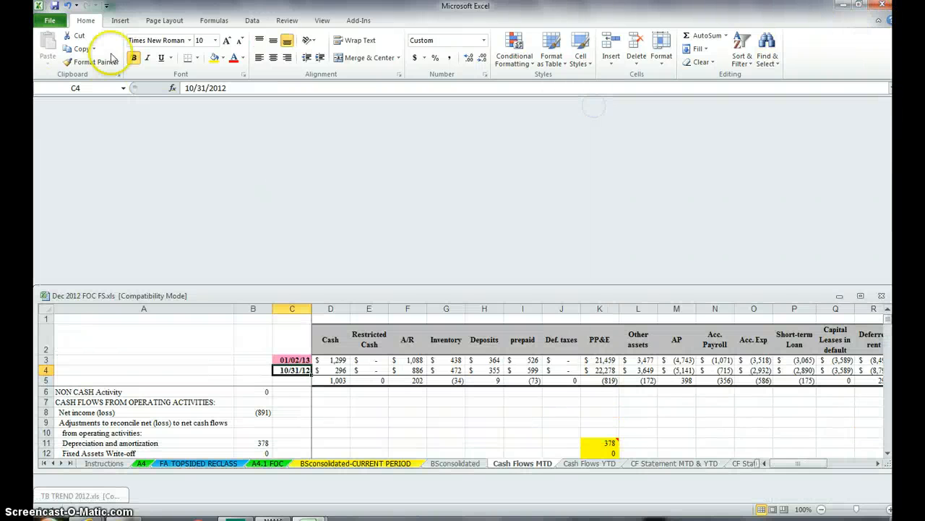
Step: Open the recent workbook Nov 2012 FOC FS.xls and arrange the open workbook windows horizontally
left_click(49, 23)
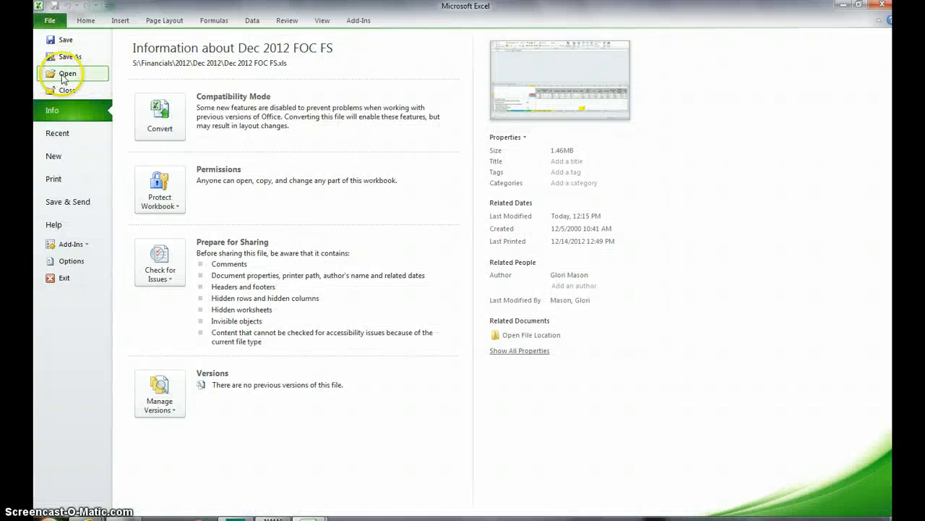
left_click(57, 135)
left_click(144, 121)
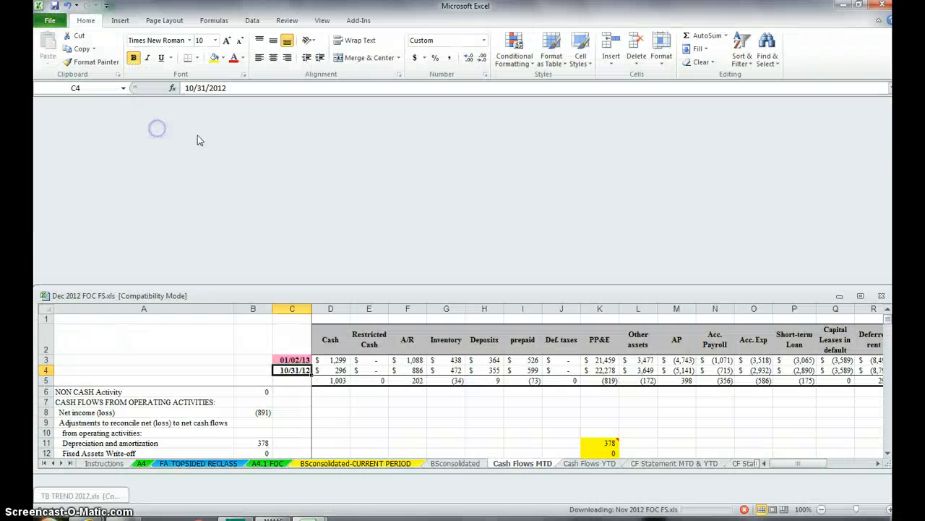
left_click(321, 20)
left_click(419, 52)
left_click(571, 275)
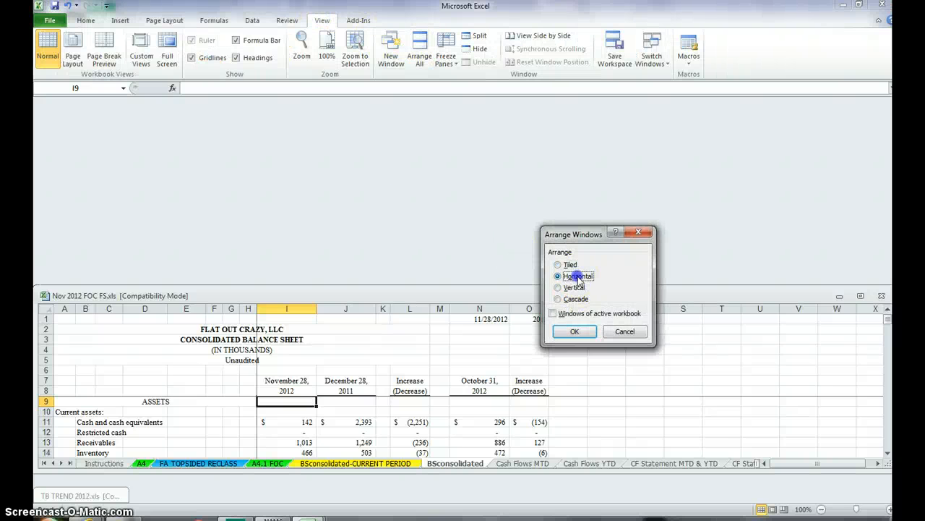
left_click(576, 331)
Step: Copy C3:AA3 from the November workbook's Cash Flows MTD sheet and paste it as values at C4 of the December workbook's Cash Flows MTD sheet
left_click(517, 281)
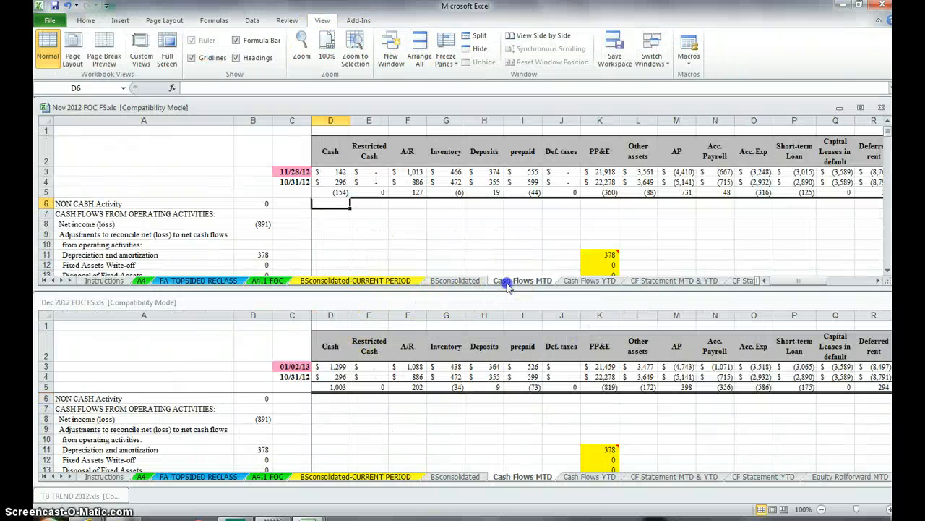
left_click(295, 172)
key("ctrl+shift+Right")
key("ctrl+c")
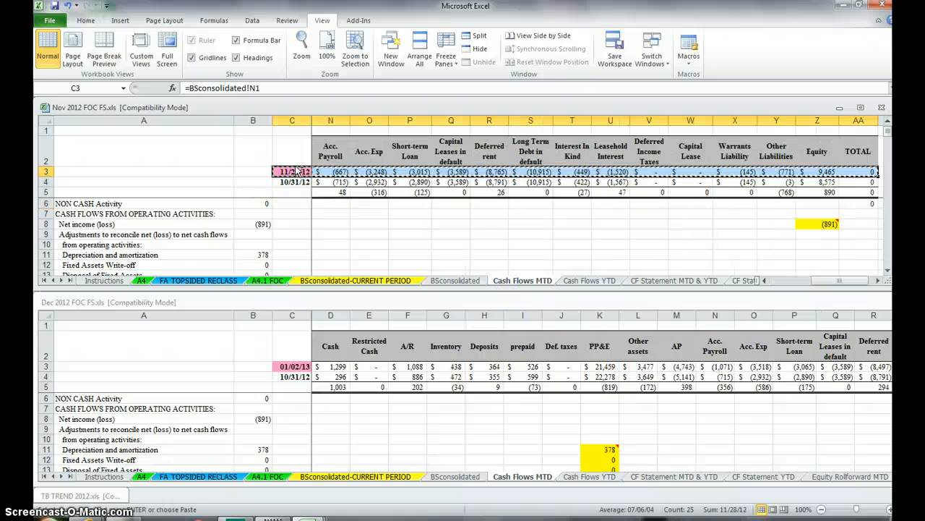
left_click(292, 375)
right_click(295, 374)
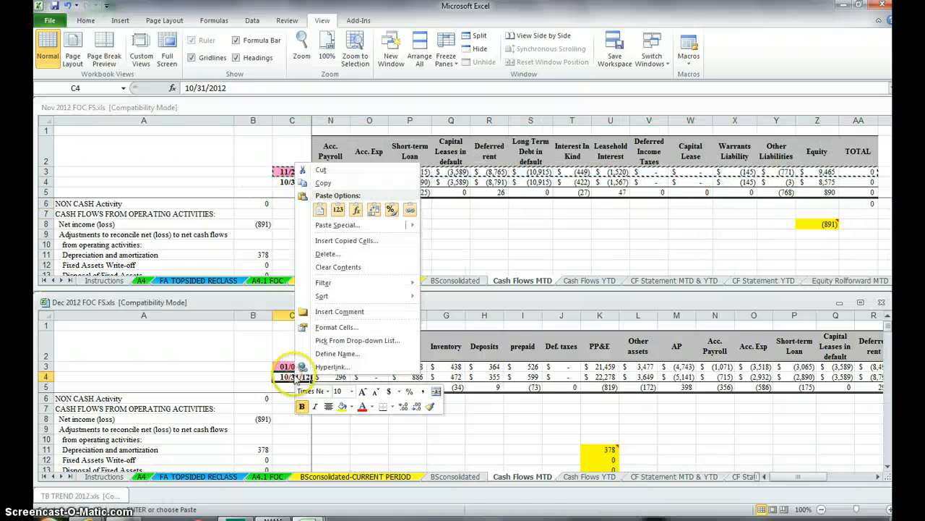
mouse_move(339, 224)
key("s")
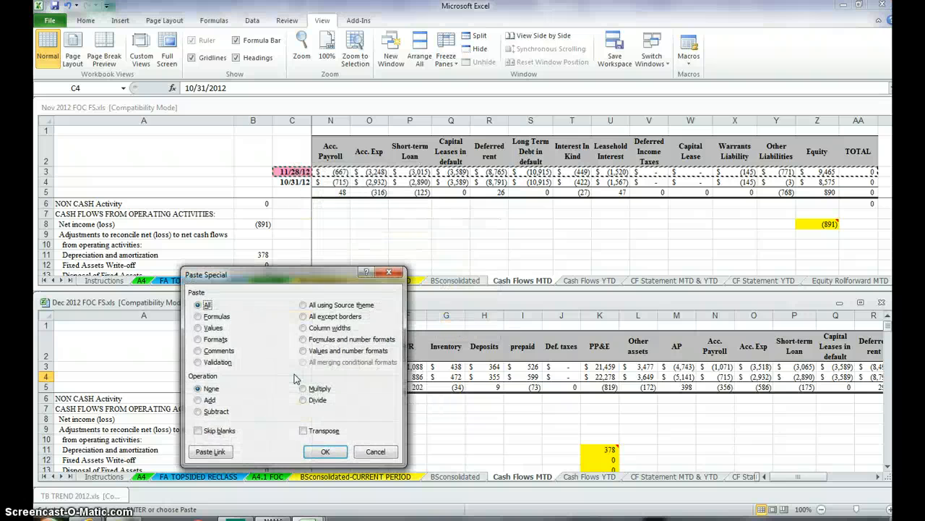
key("Return")
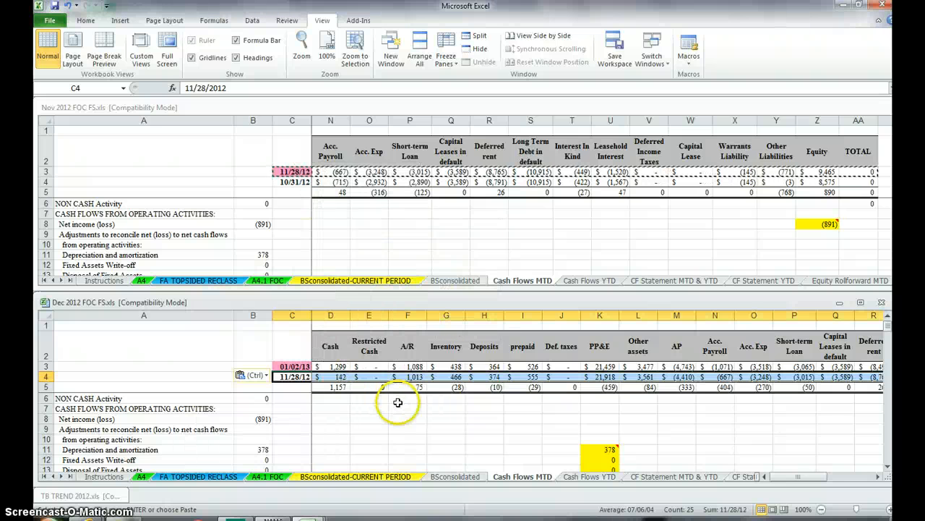
Step: On the December CF Statement MTD & YTD sheet, change the period ending date in the A3 heading to January 2, 2013
left_click(580, 479)
left_click(636, 476)
left_click(371, 239)
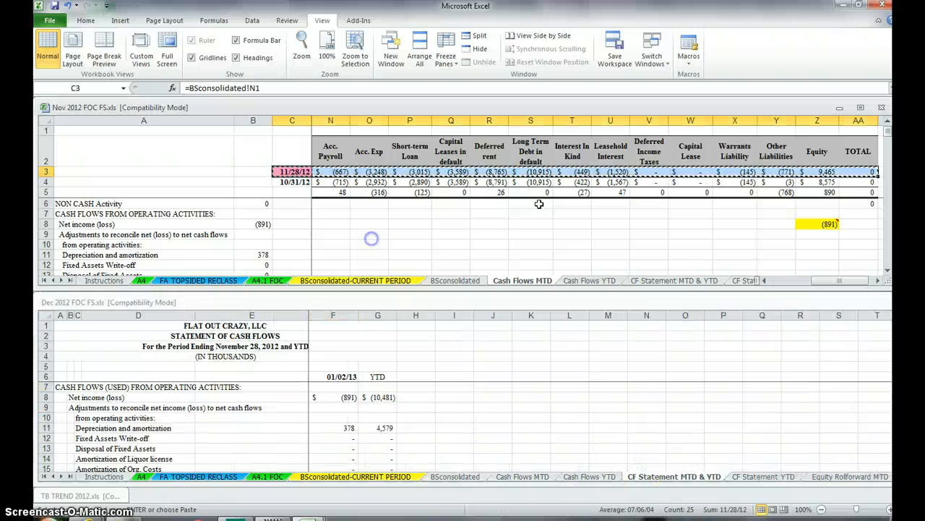
key("Escape")
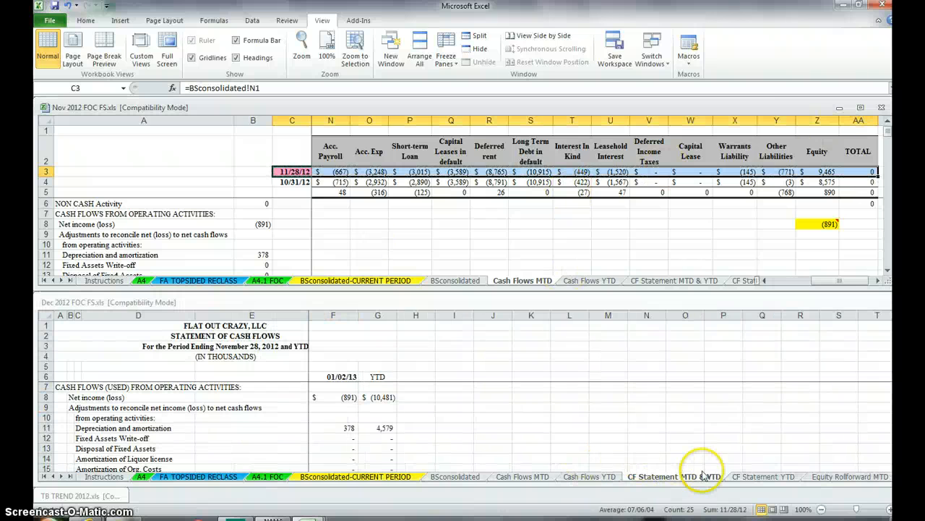
left_click(153, 349)
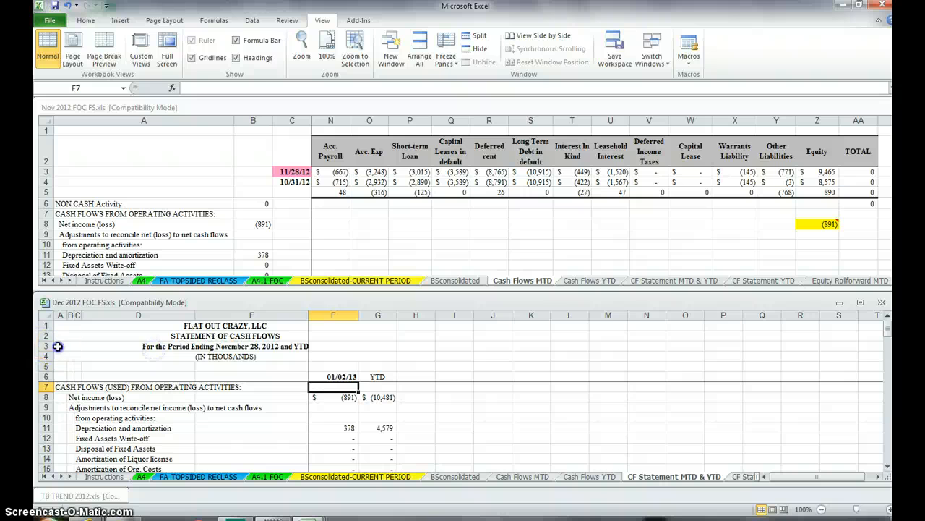
left_click(58, 346)
double_click(275, 87)
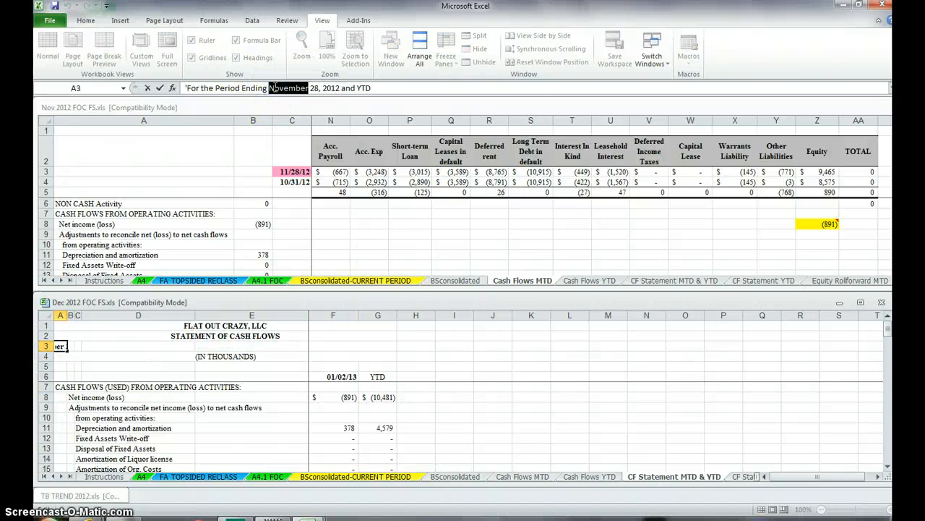
type("January")
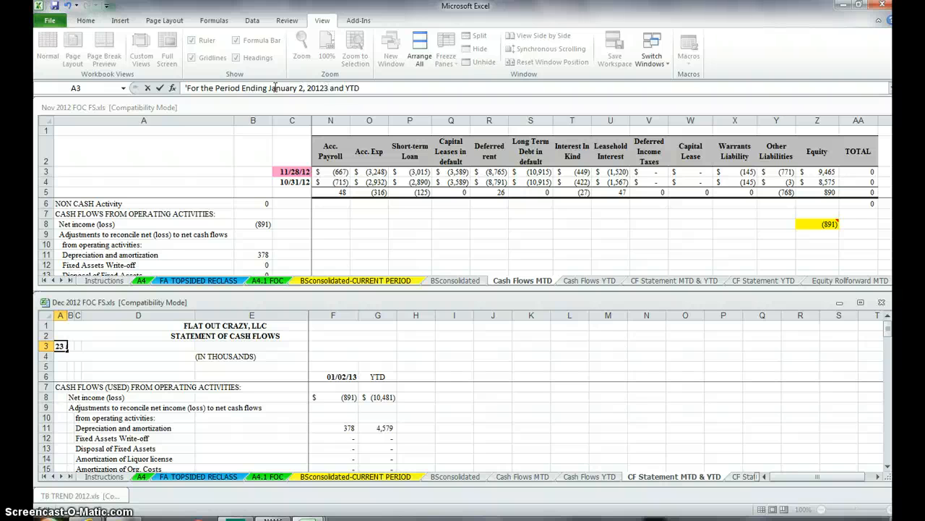
key("Return")
Step: On the CF Statement YTD sheet, change the period ending date in the A3 heading to January 2, 2013
key("ctrl+Page_Down")
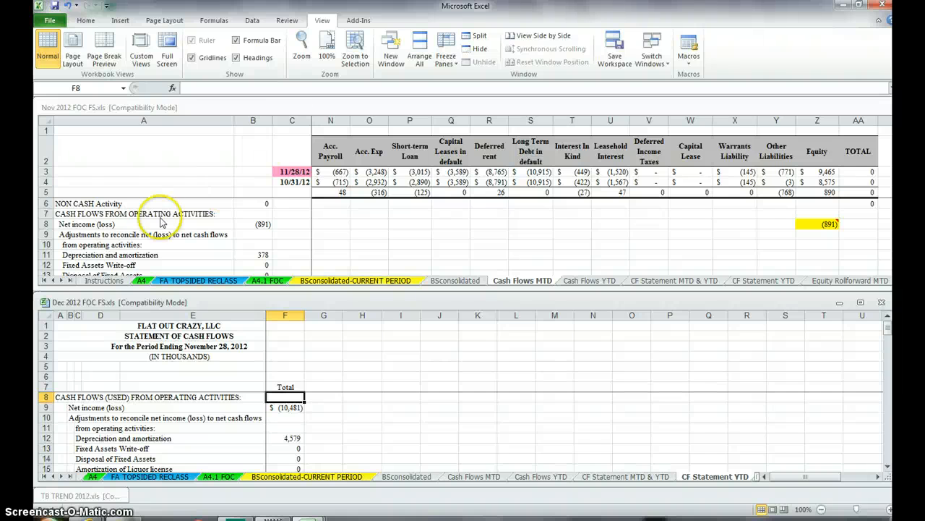
left_click(70, 344)
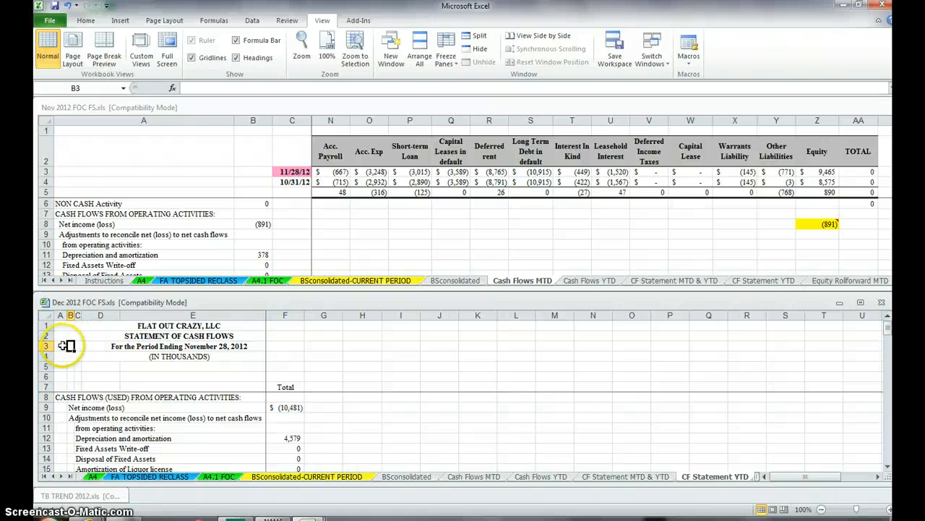
left_click(61, 346)
double_click(278, 87)
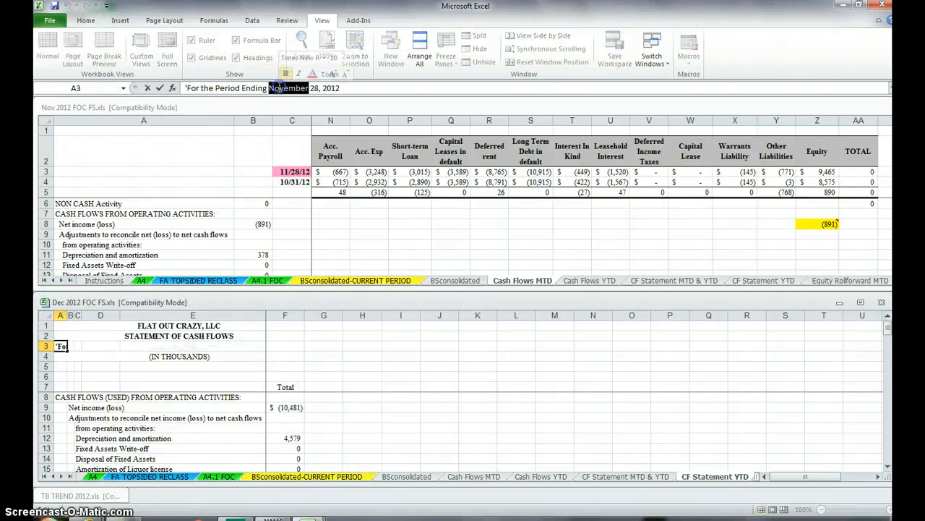
type("D")
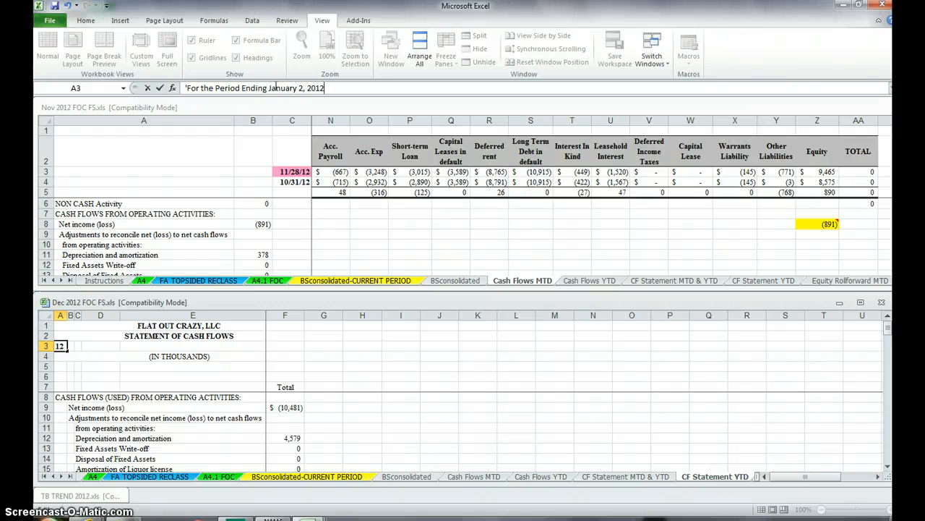
type("3")
key("Return")
Step: On the Equity Rollforward MTD sheet, change the A5 heading to For the 5 weeks ended January 2, 2013
key("ctrl+Page_Down")
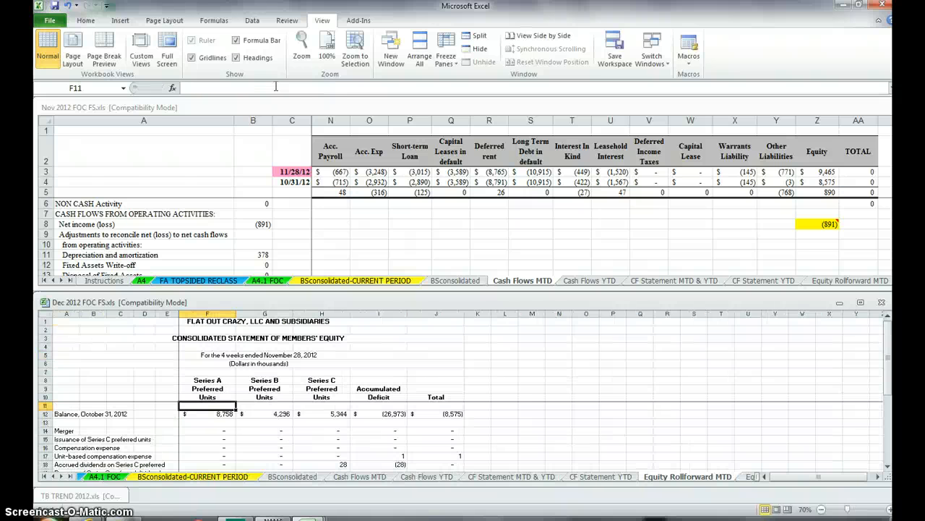
left_click(62, 355)
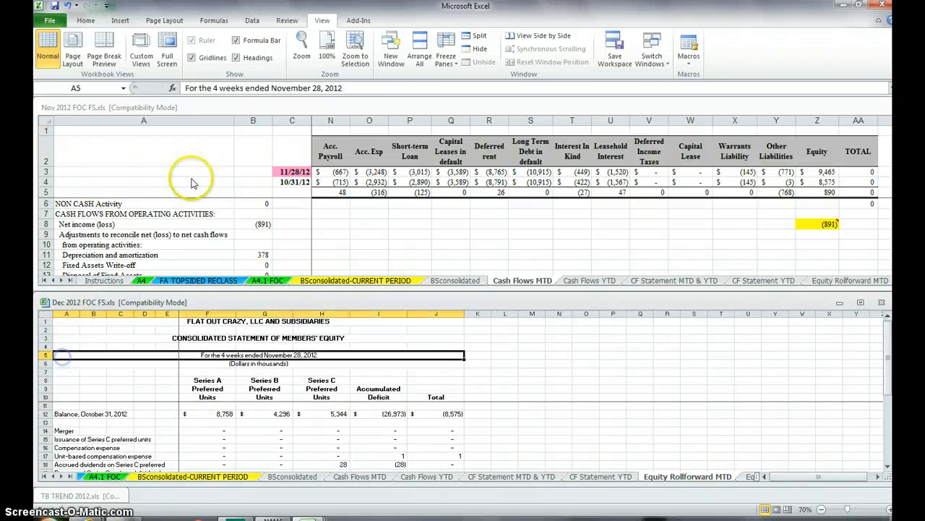
double_click(287, 85)
type("January")
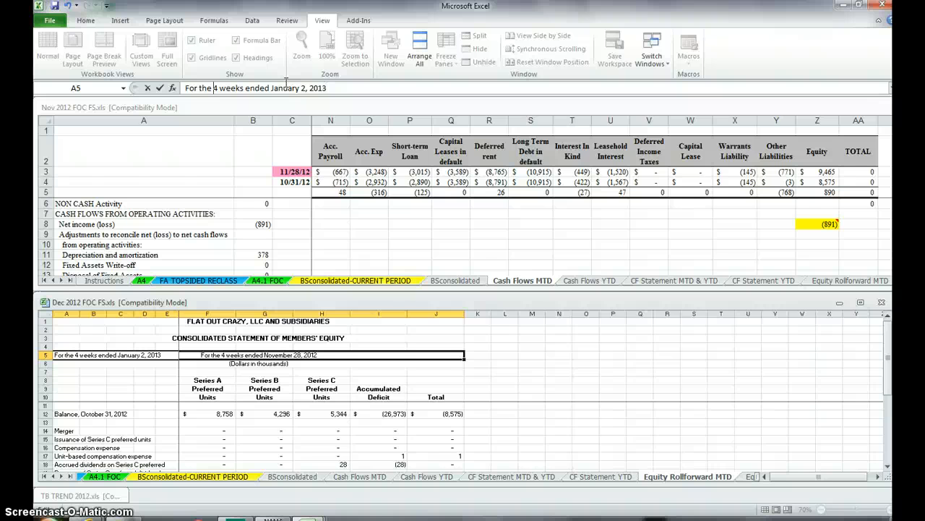
key("Delete")
type("6")
key("BackSpace")
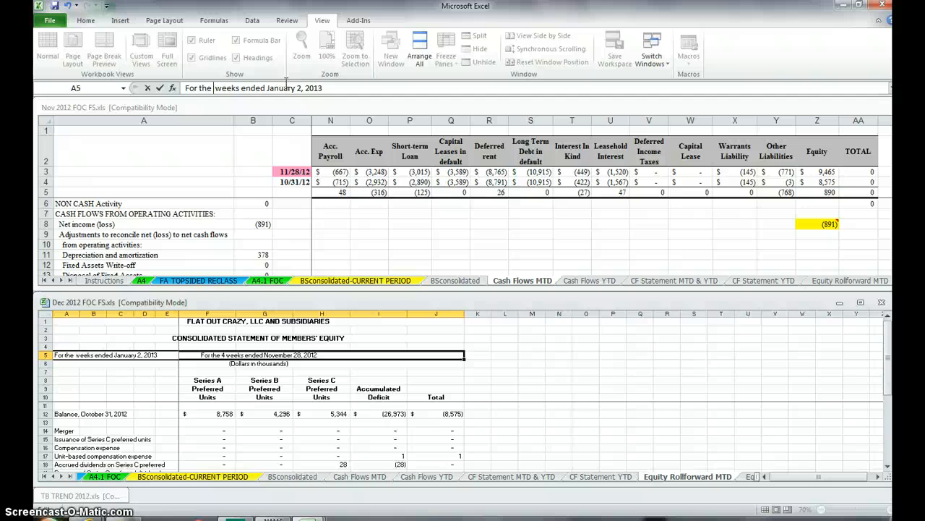
type("5")
key("Return")
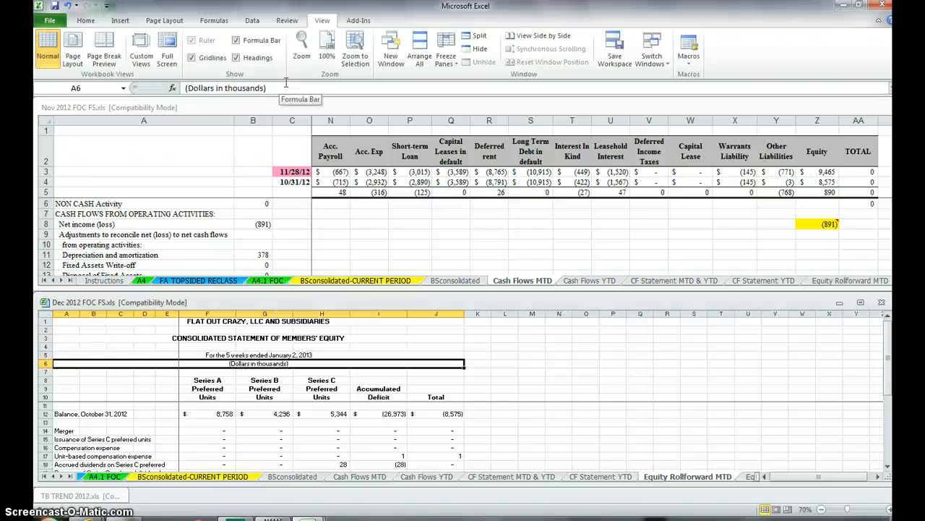
Step: On the Equity Rollforward YTD sheet, change the A5 heading to For the 53 weeks ended January 2, 2013
key("ctrl+Page_Down")
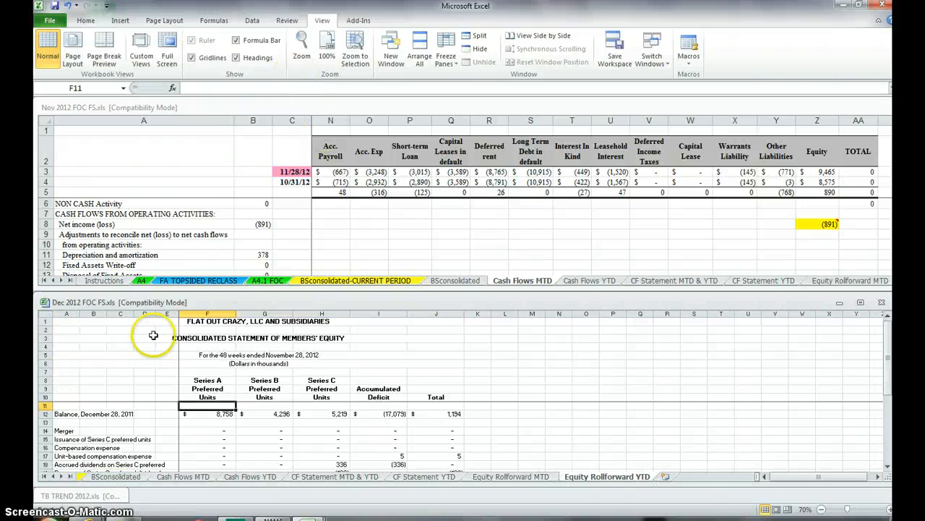
left_click(66, 355)
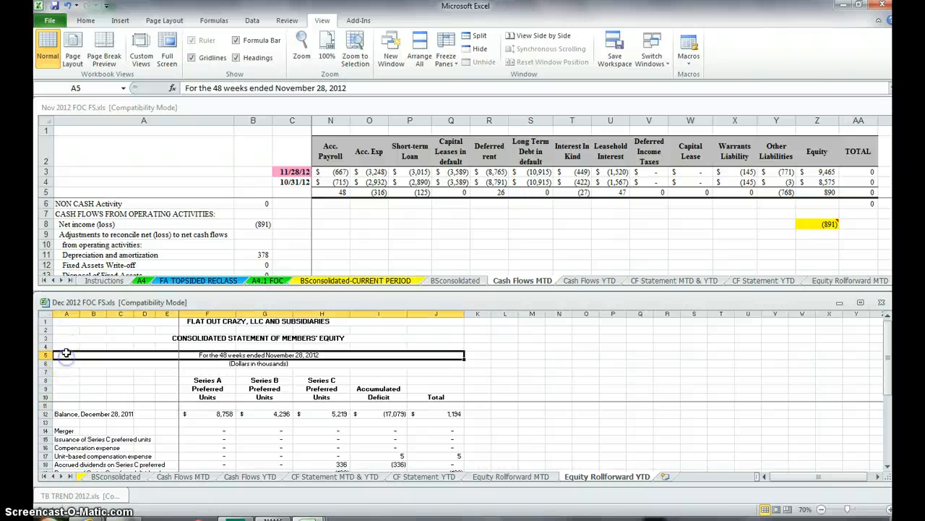
double_click(216, 87)
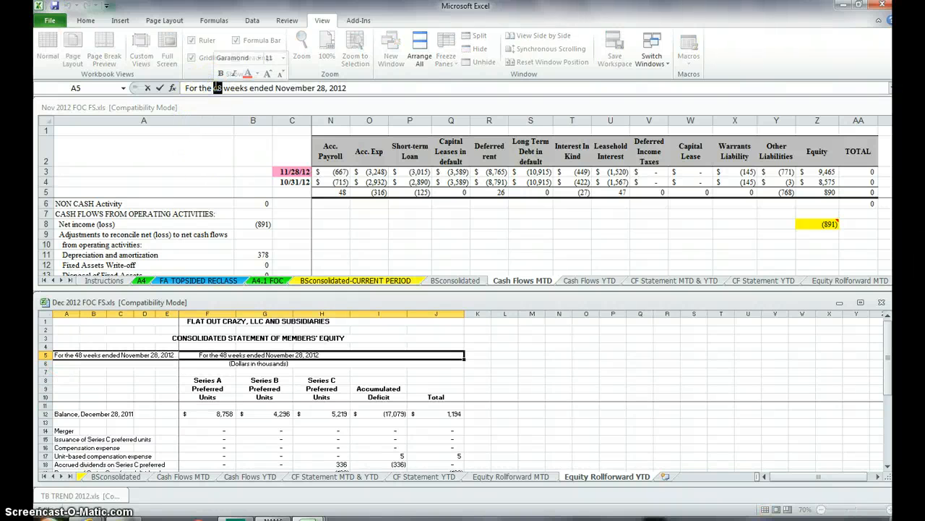
type("53")
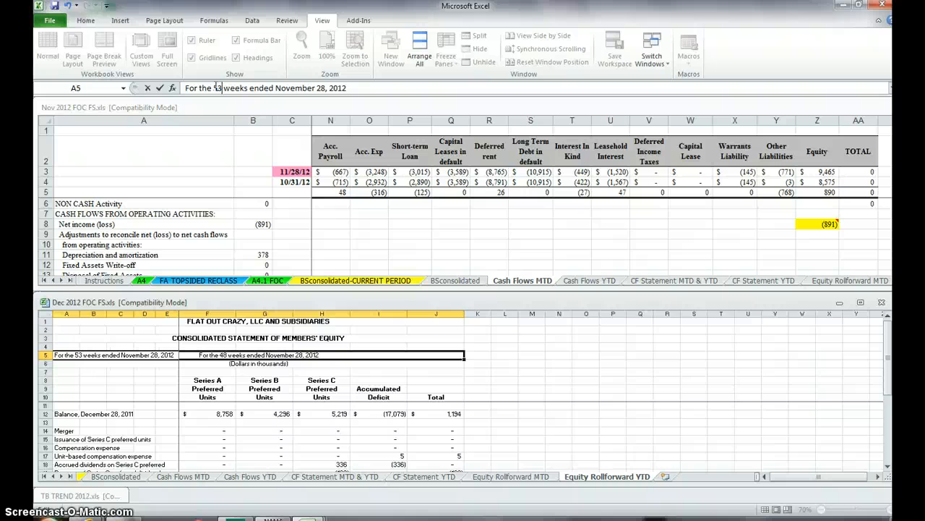
key("ctrl+shift+Right")
type("January")
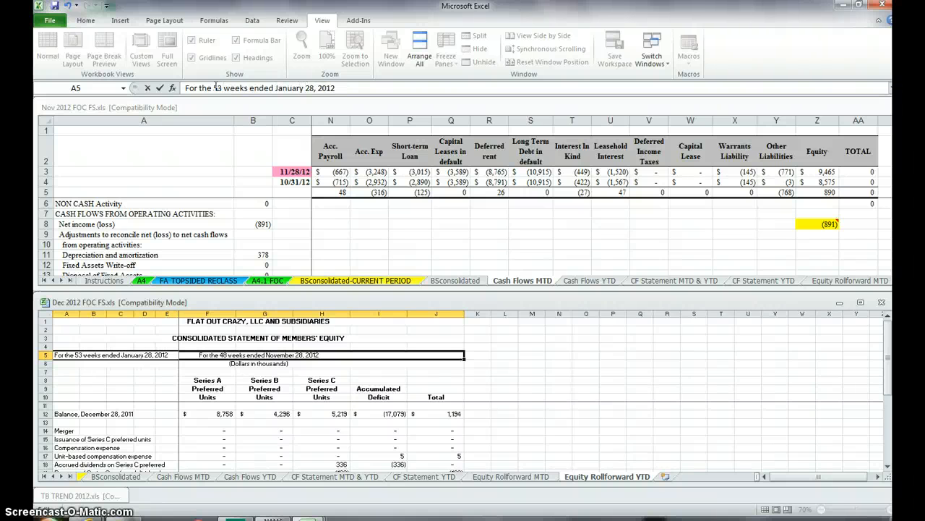
type("3")
key("Return")
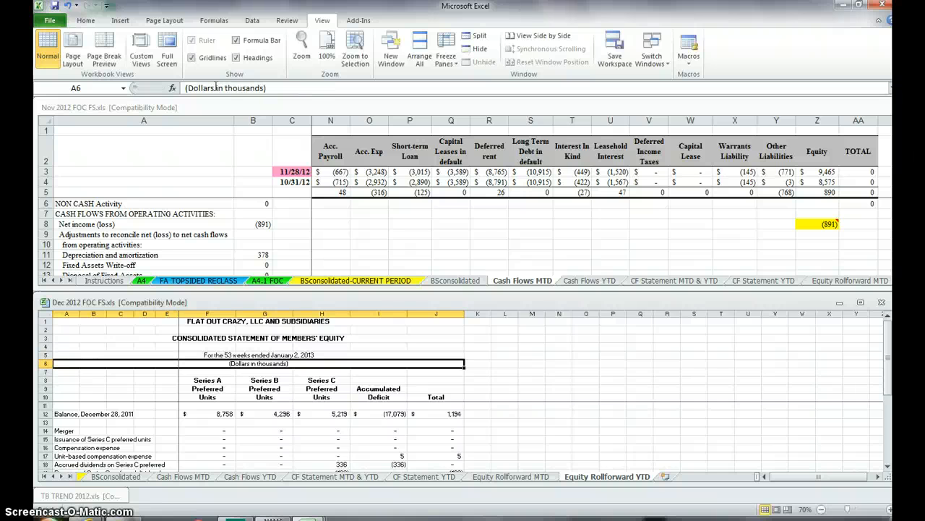
Step: On the Equity Rollforward MTD sheet, copy the ending balance label in A22 to the opening balance label in A12
scroll(68, 441, "down", 2)
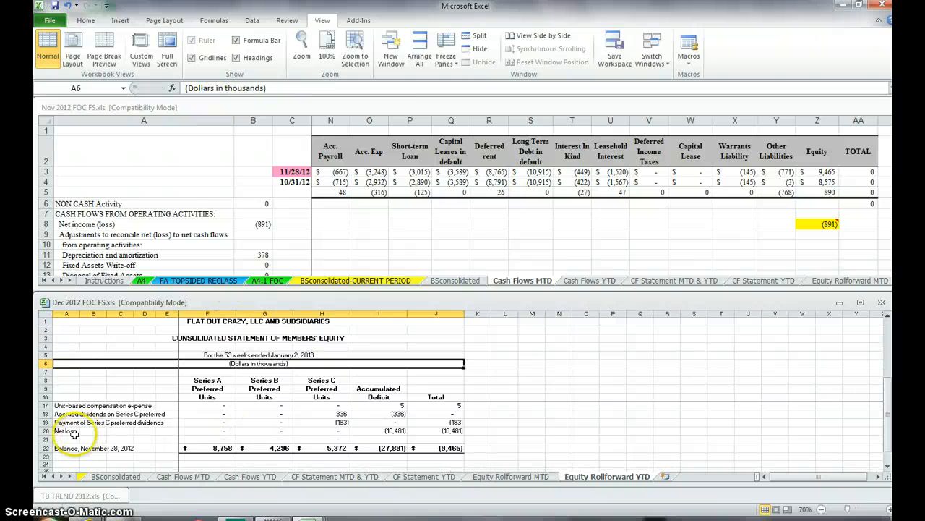
left_click(67, 448)
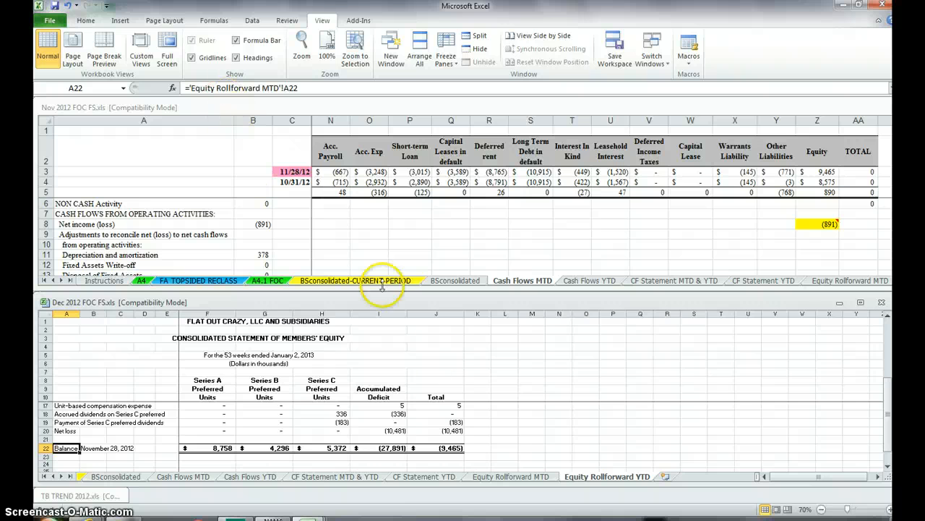
left_click(509, 476)
scroll(431, 448, "down", 3)
left_click(65, 423)
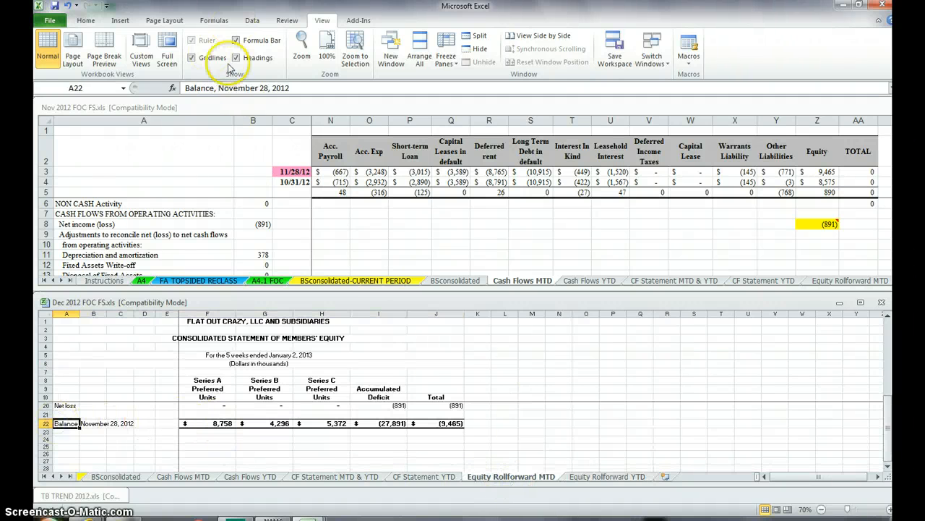
key("ctrl+c")
scroll(68, 434, "up", 3)
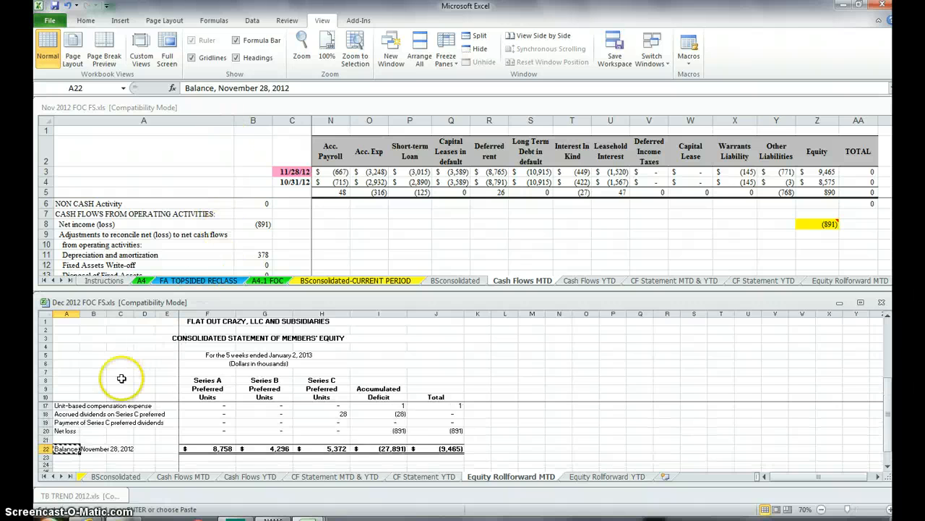
left_click(73, 418)
key("ctrl+v")
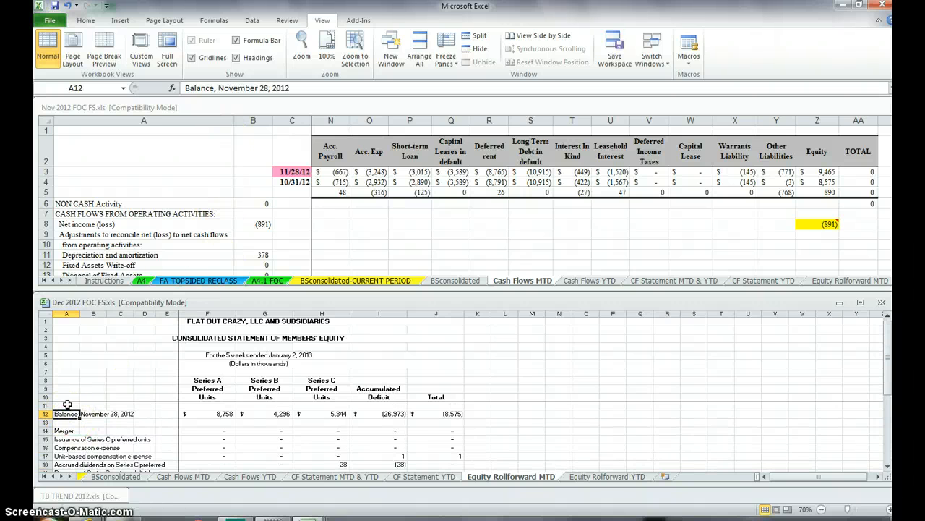
left_click(68, 5)
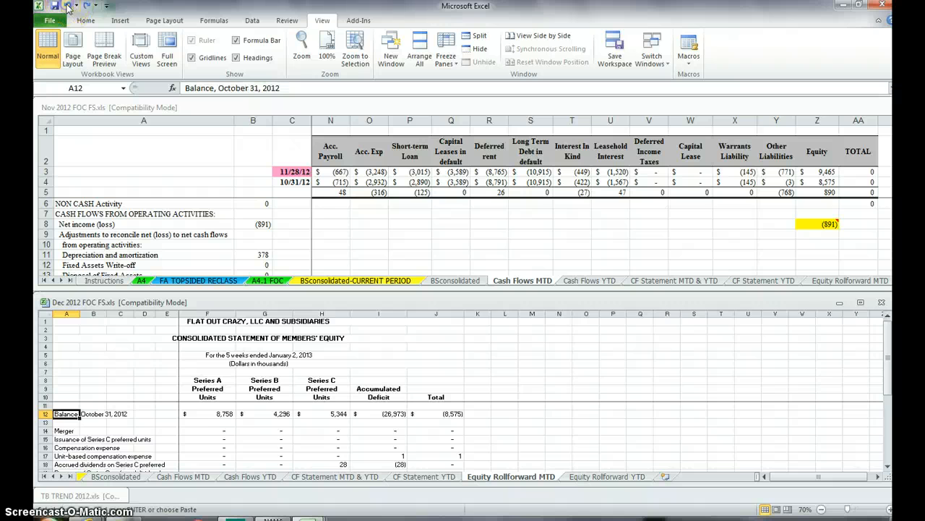
left_click(86, 5)
Step: Change the ending balance label in A22 of the Equity Rollforward MTD sheet to Balance, January 2, 2013
scroll(76, 415, "down", 4)
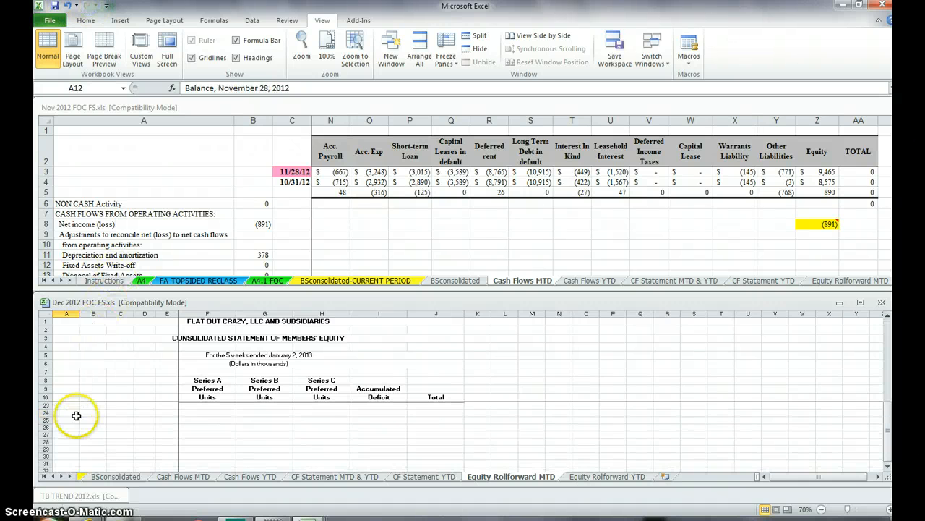
scroll(75, 416, "up", 1)
left_click(73, 423)
double_click(237, 87)
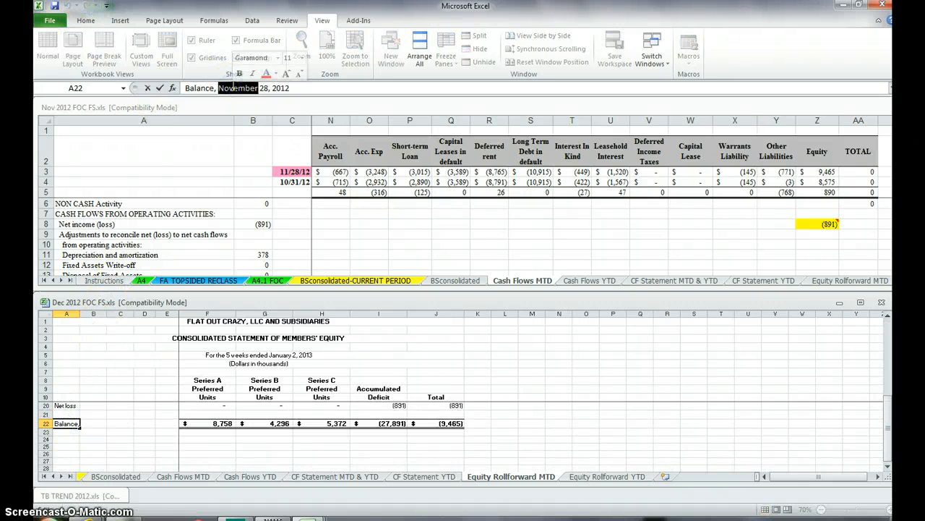
type("January")
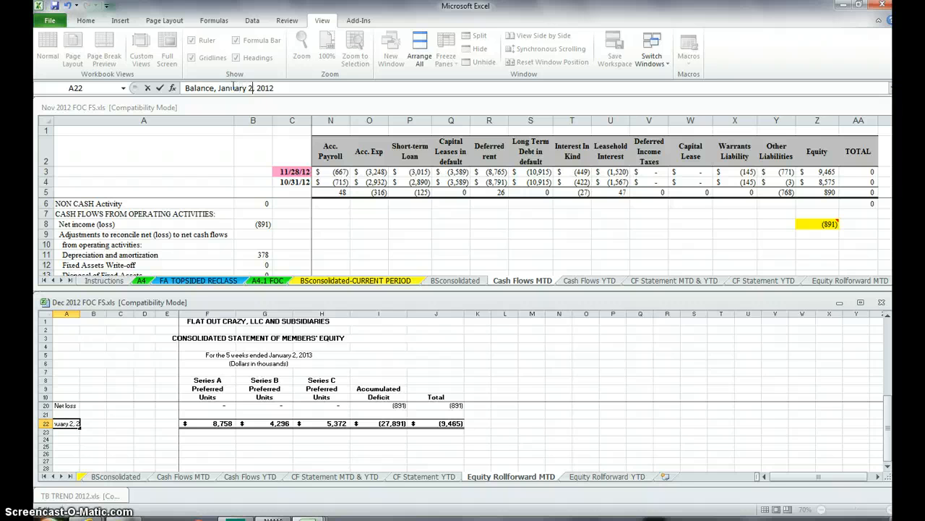
key("Return")
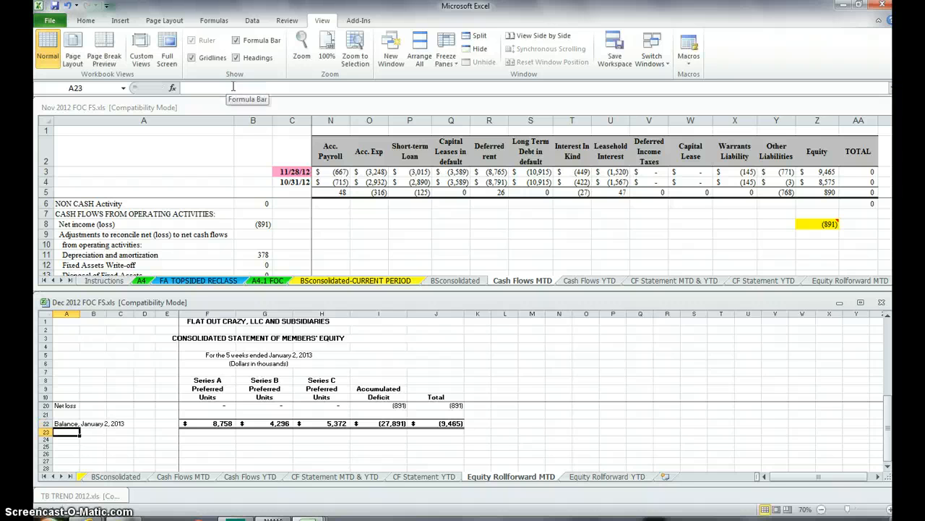
Step: Review the updated statement sheets back to BSconsolidated and set the heading year in O1 there to 2013
key("ctrl+Page_Down")
key("ctrl+Page_Up")
key("ctrl+Page_Up")
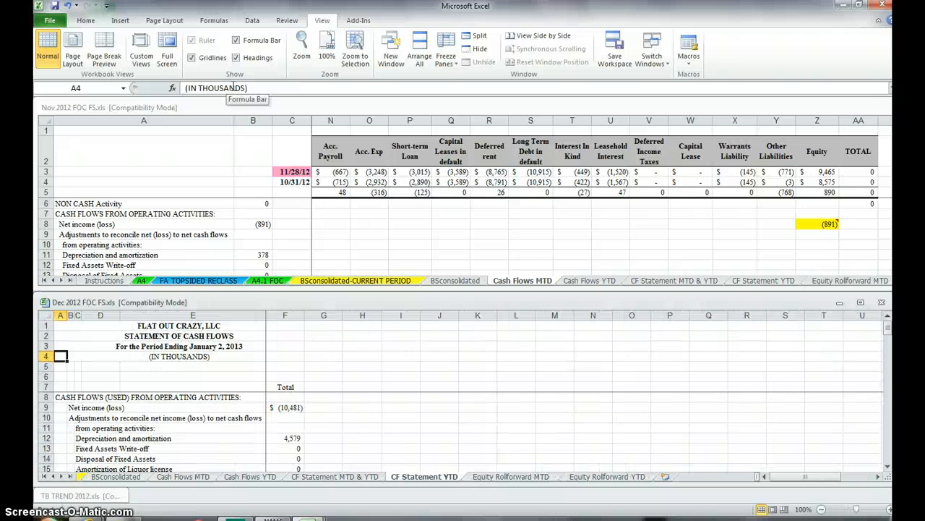
key("ctrl+Page_Up")
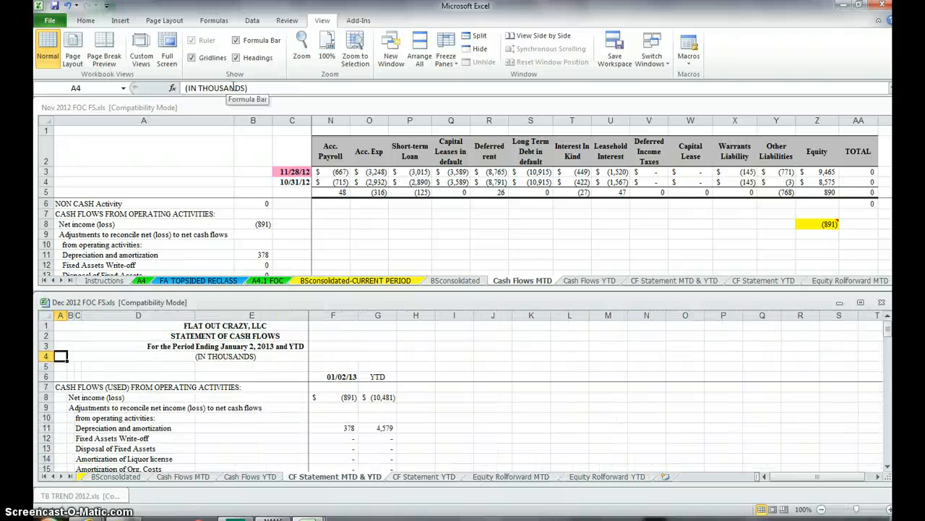
key("ctrl+Page_Up")
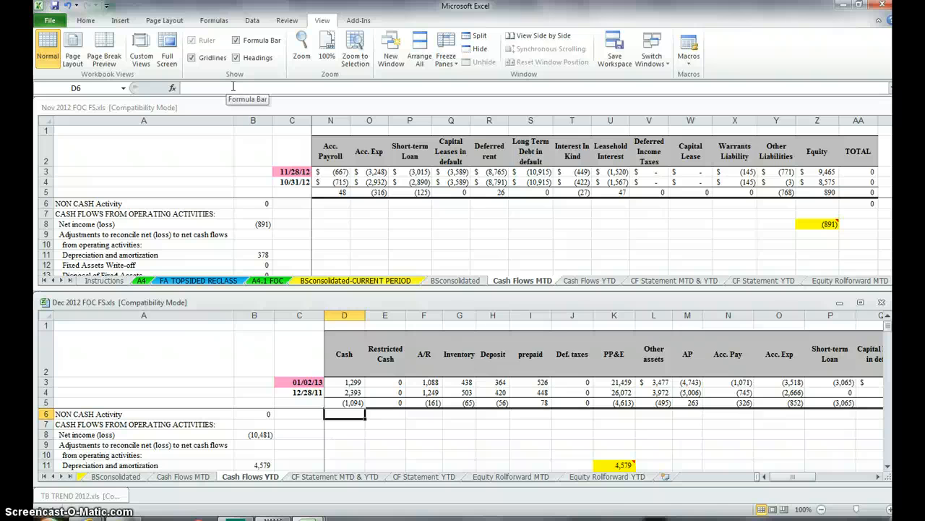
key("ctrl+Page_Up")
key("ctrl+Page_Up")
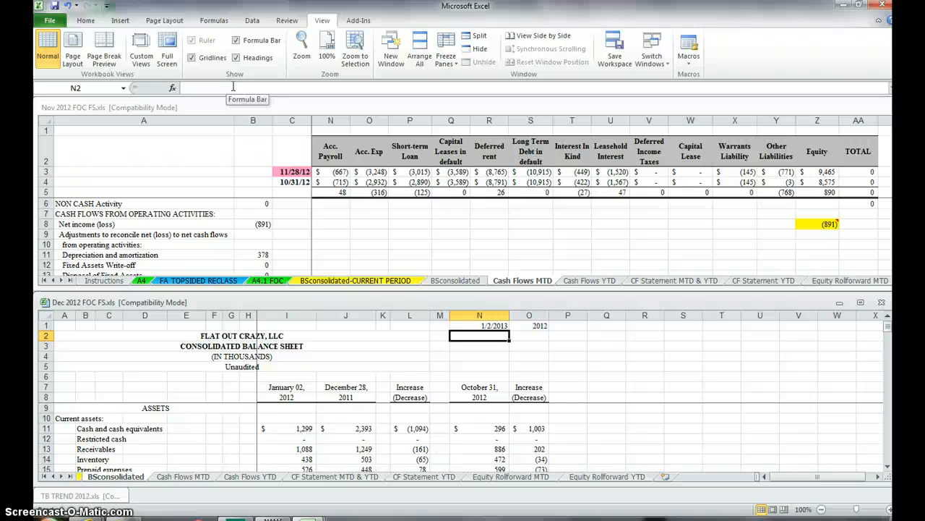
left_click(286, 396)
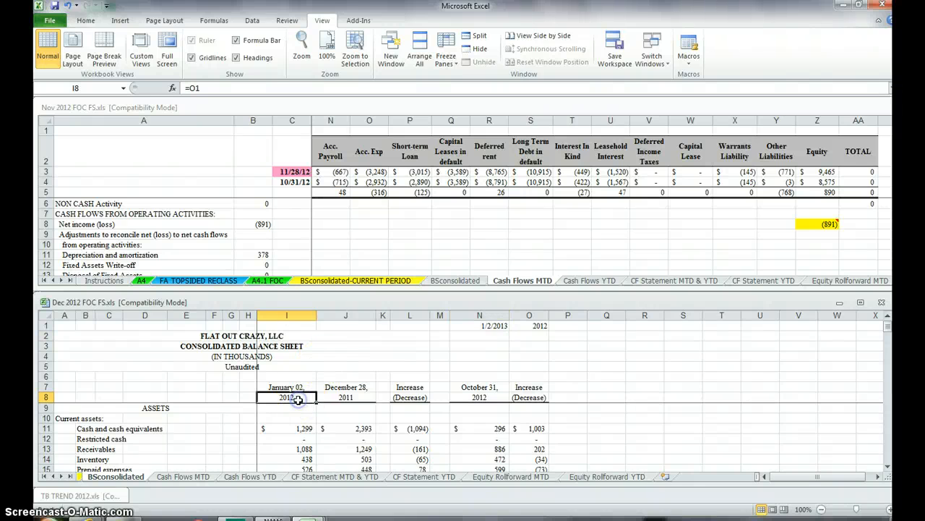
left_click(529, 326)
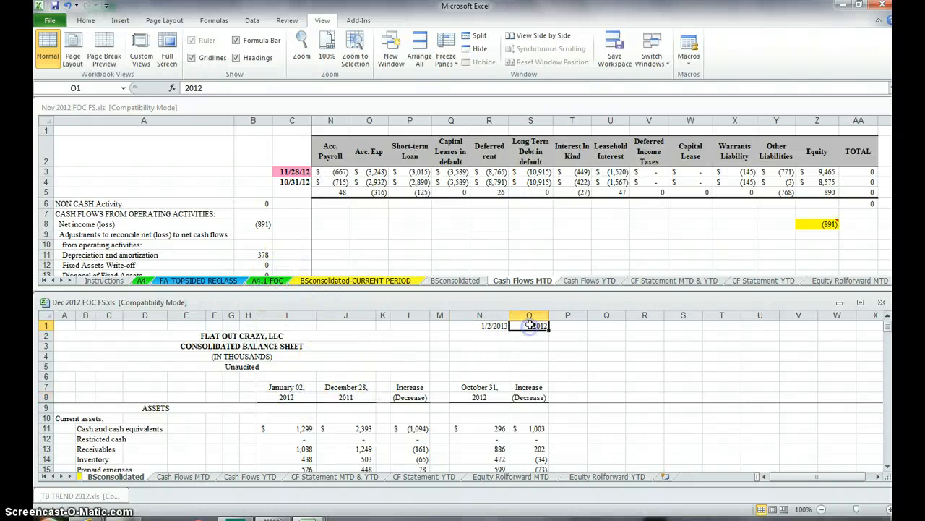
type("2013")
key("Return")
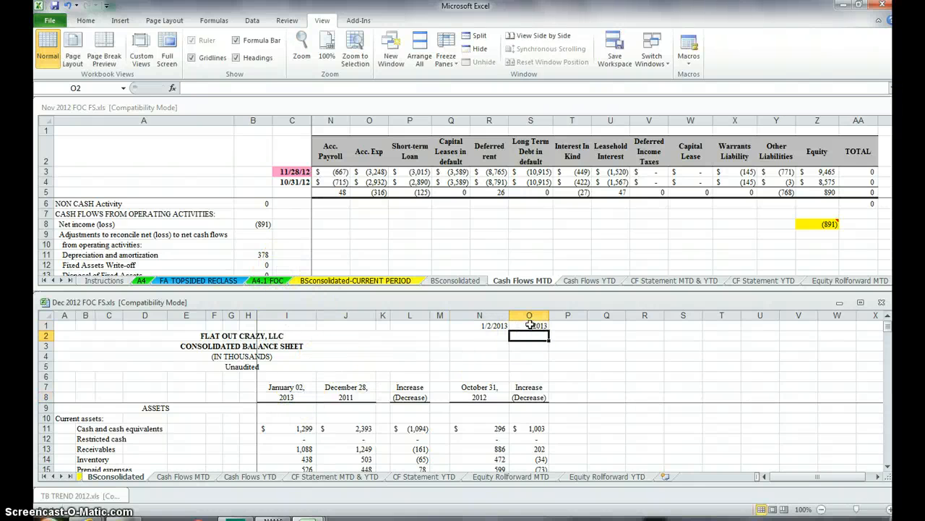
Step: Open the December workbook's A4 consolidating worksheet at the liabilities and stockholders' equity rows
left_click(46, 476)
left_click(262, 476)
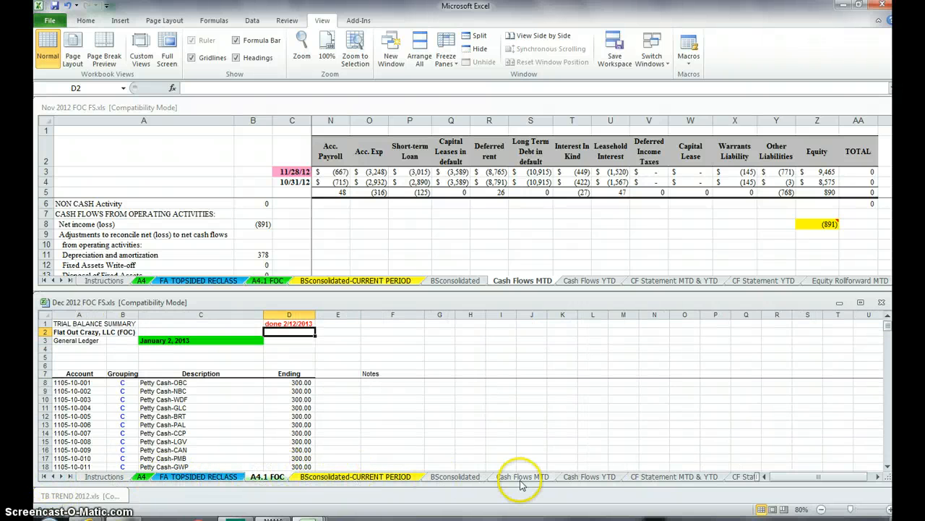
left_click(457, 476)
scroll(289, 433, "down", 5)
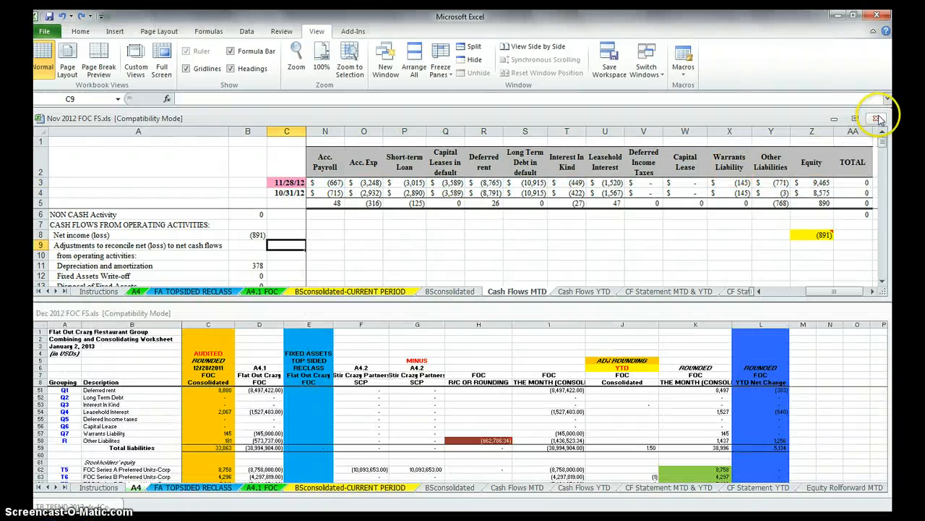
Step: Close Nov 2012 FOC FS.xls without saving its changes and maximize the Dec 2012 FOC FS.xls window
left_click(877, 118)
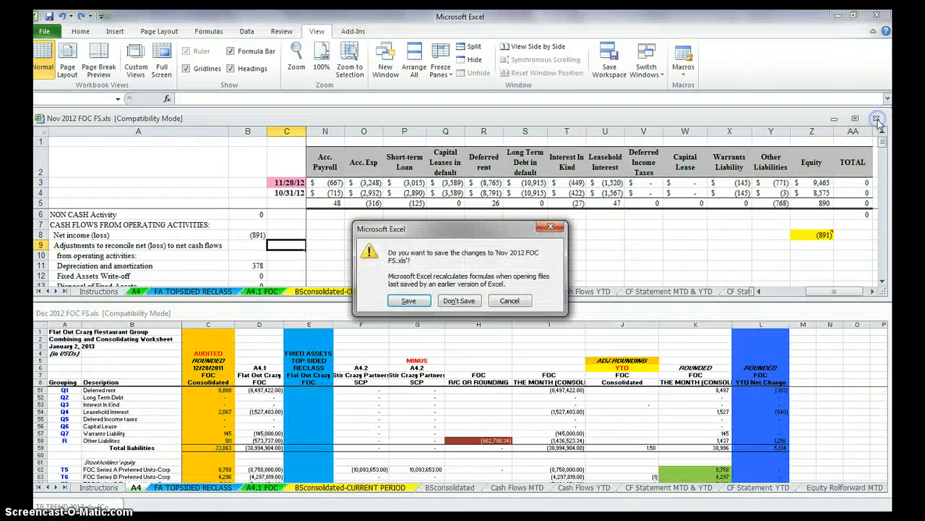
left_click(447, 300)
left_click(857, 312)
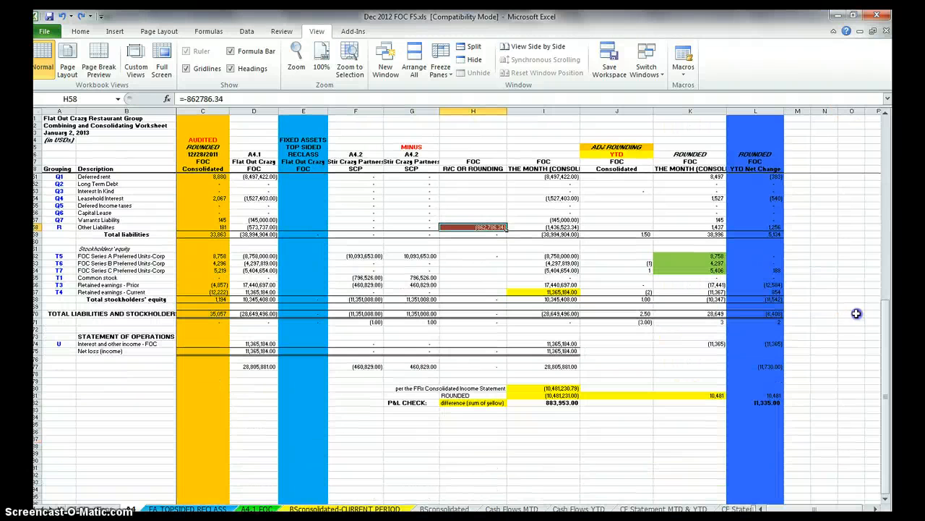
Step: Clear the prior-month R/C or rounding entries for accounts payable in H42 and other liabilities in H58 on the A4 sheet
scroll(426, 307, "up", 15)
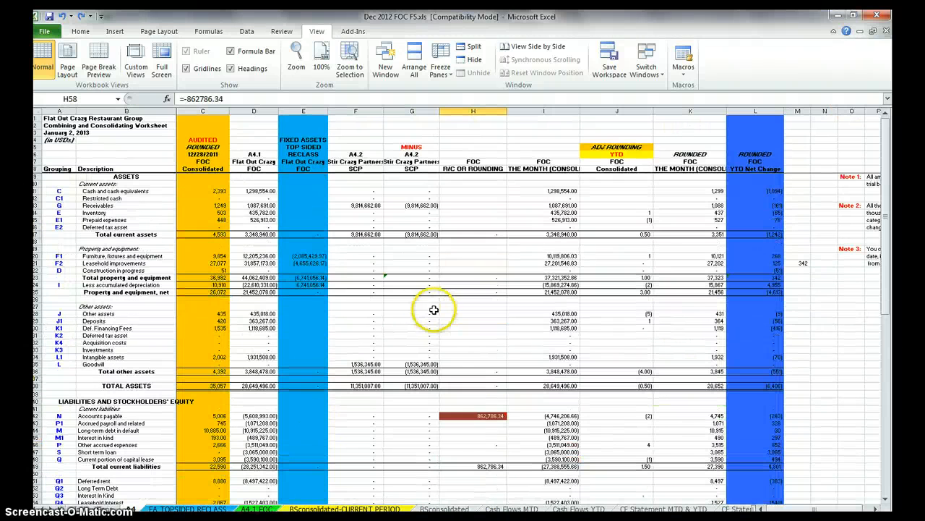
left_click(474, 110)
scroll(482, 293, "down", 3)
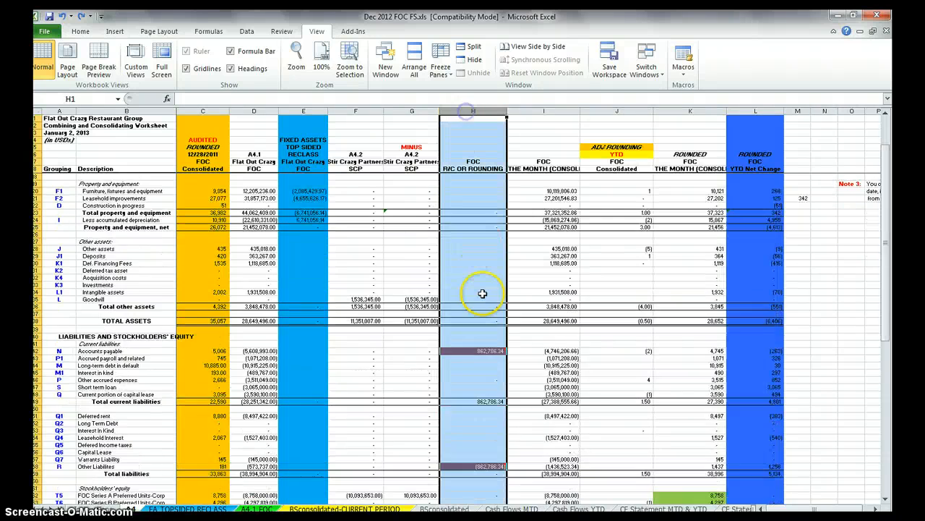
scroll(483, 293, "down", 11)
scroll(483, 294, "up", 15)
scroll(480, 347, "down", 4)
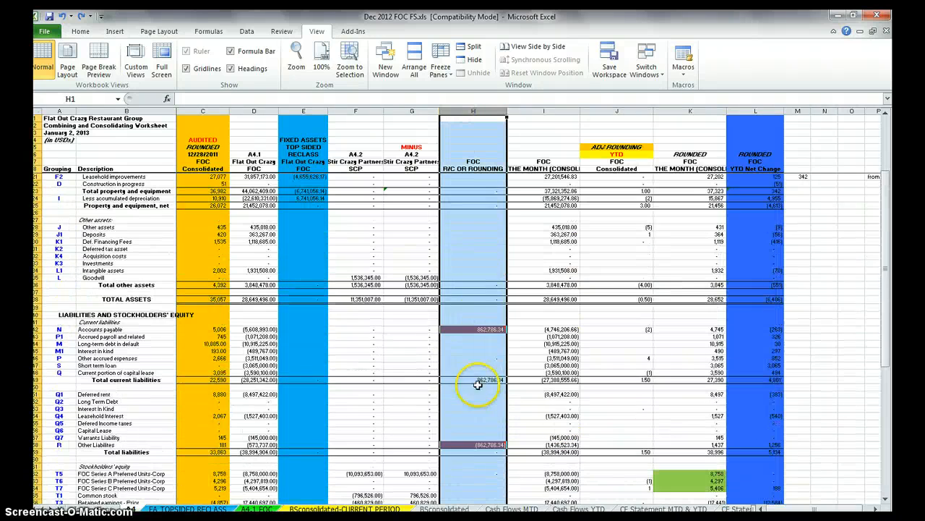
left_click(482, 322)
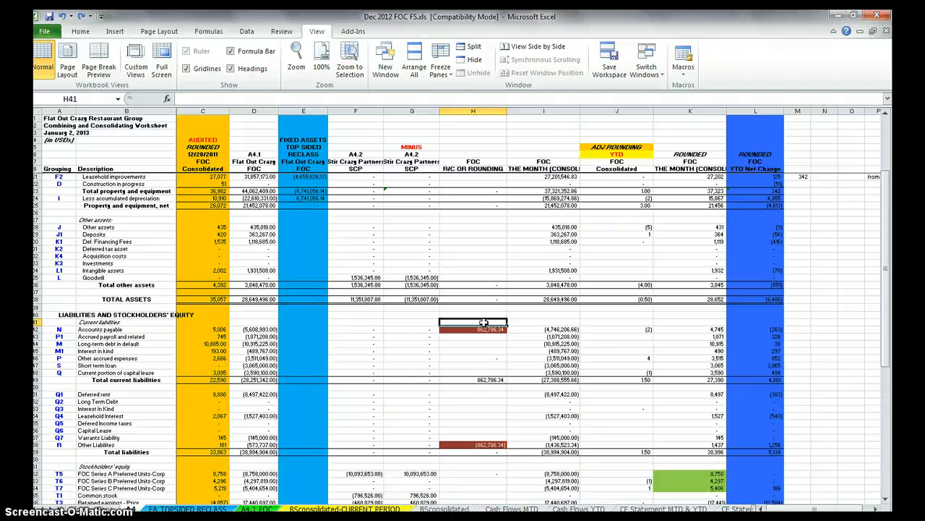
key("Down")
key("Delete")
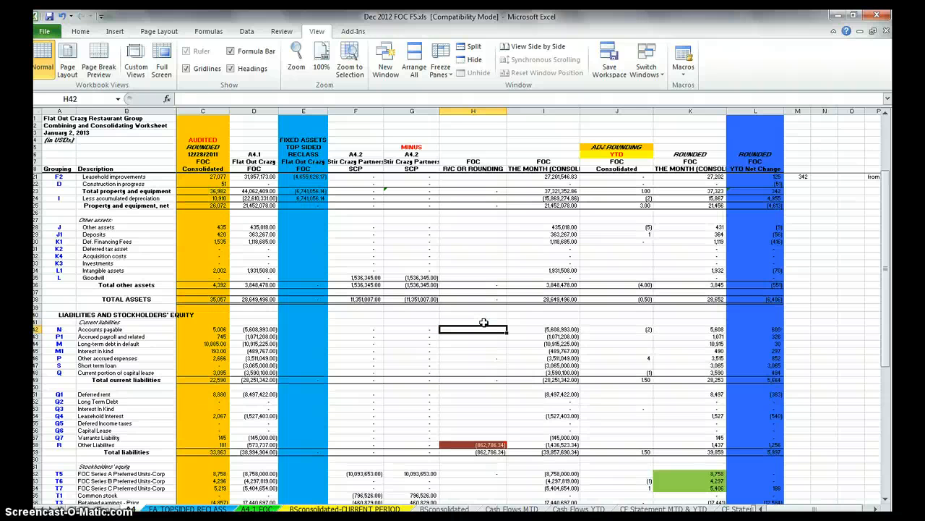
left_click(491, 436)
key("Down")
key("Delete")
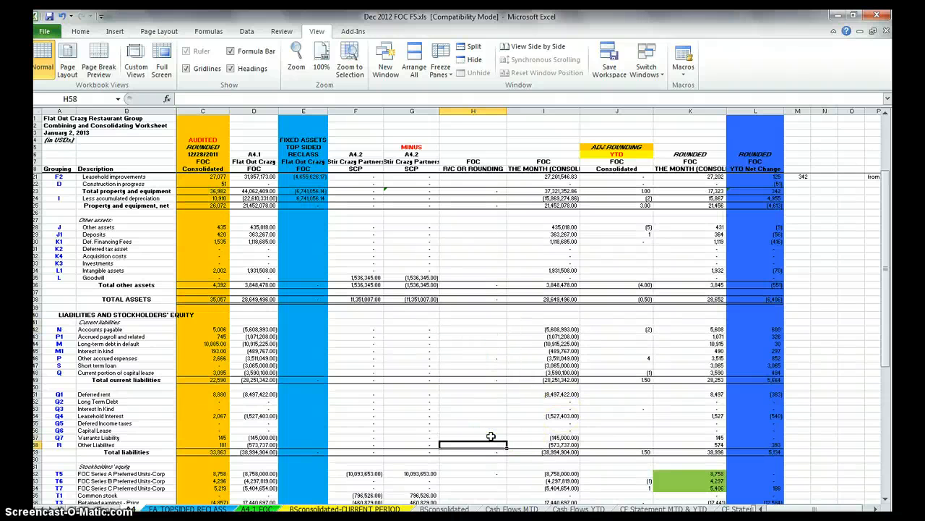
left_click(539, 445)
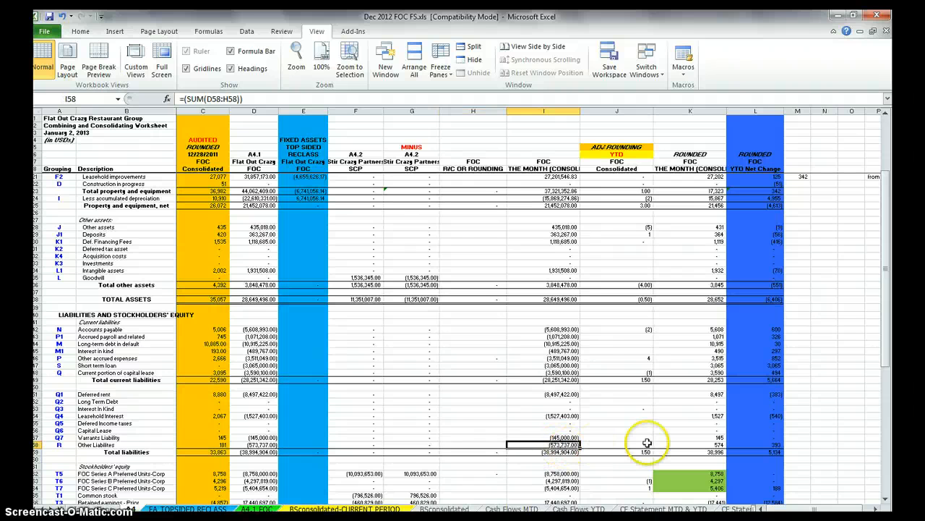
scroll(507, 462, "down", 7)
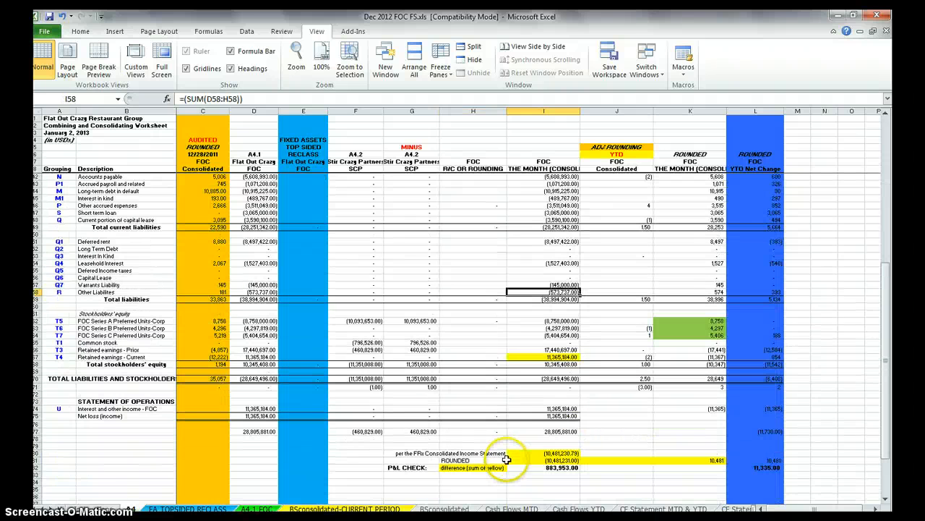
Step: Add 1 to the year-to-date rounding adjustment for accounts payable in J42, making the formula =-1.5+0.5-0.5+1
left_click(772, 392)
scroll(772, 387, "up", 7)
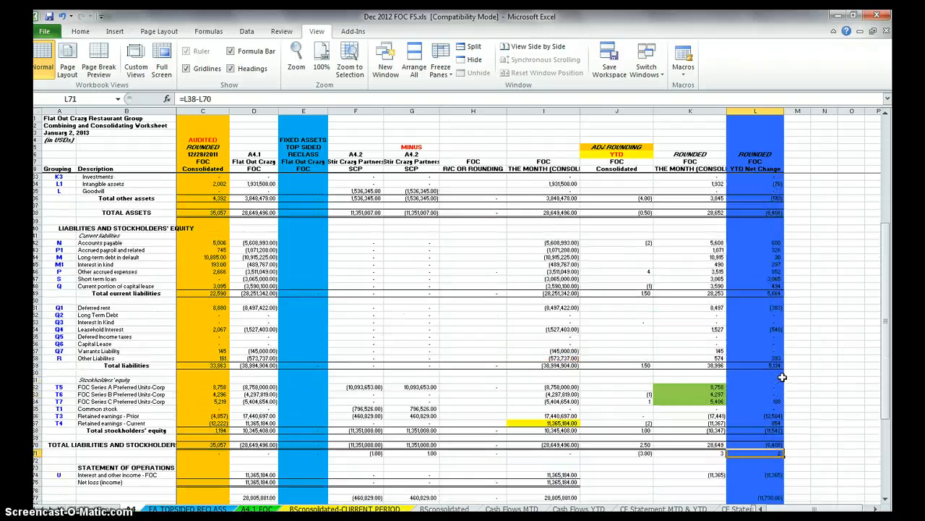
left_click(756, 307)
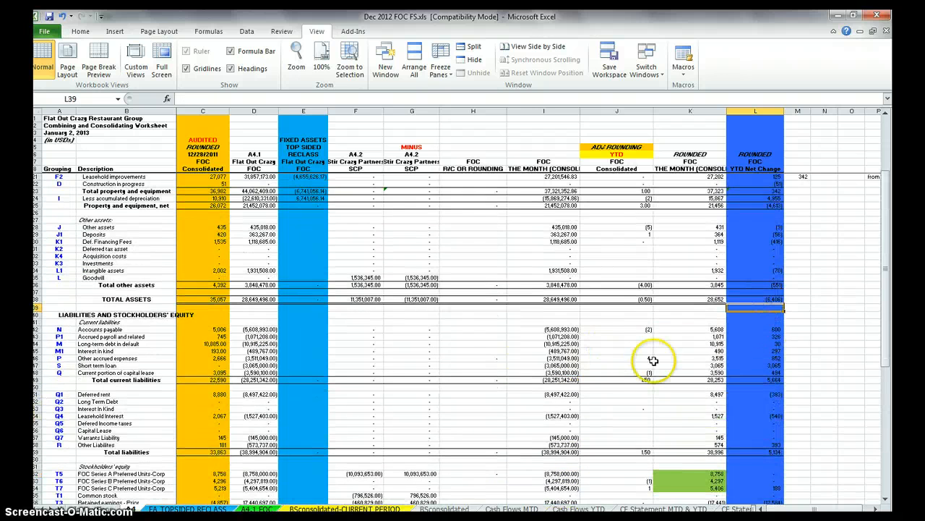
scroll(620, 347, "down", 6)
scroll(638, 358, "up", 4)
scroll(637, 358, "up", 1)
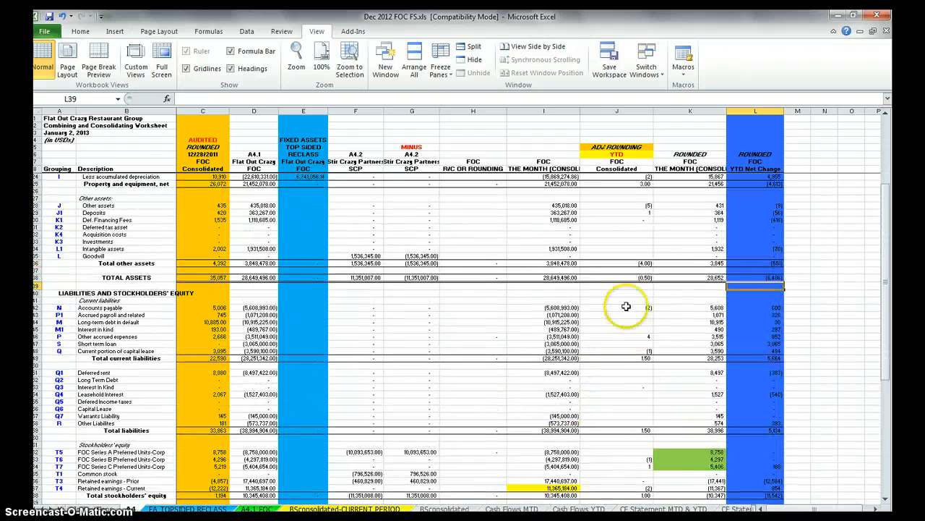
left_click(624, 307)
left_click(245, 96)
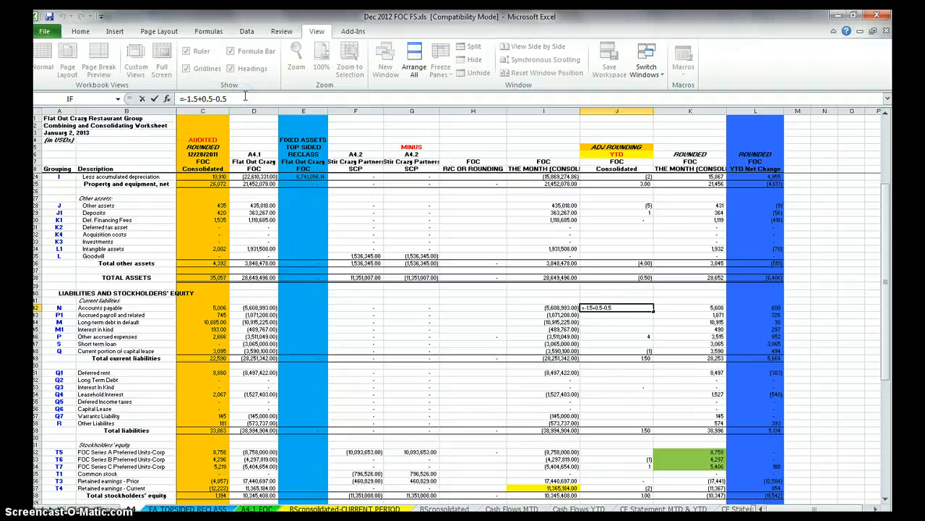
key("Return")
scroll(283, 234, "down", 2)
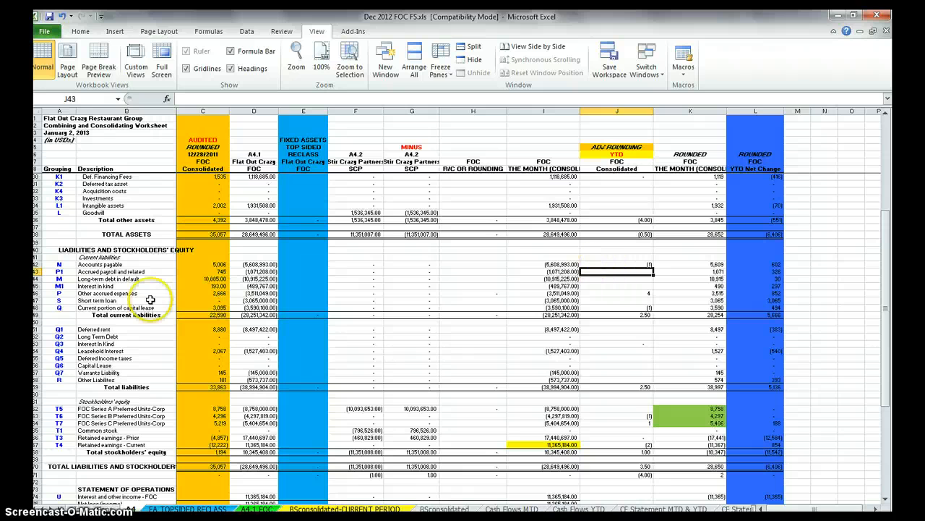
left_click(118, 263)
left_click(616, 264)
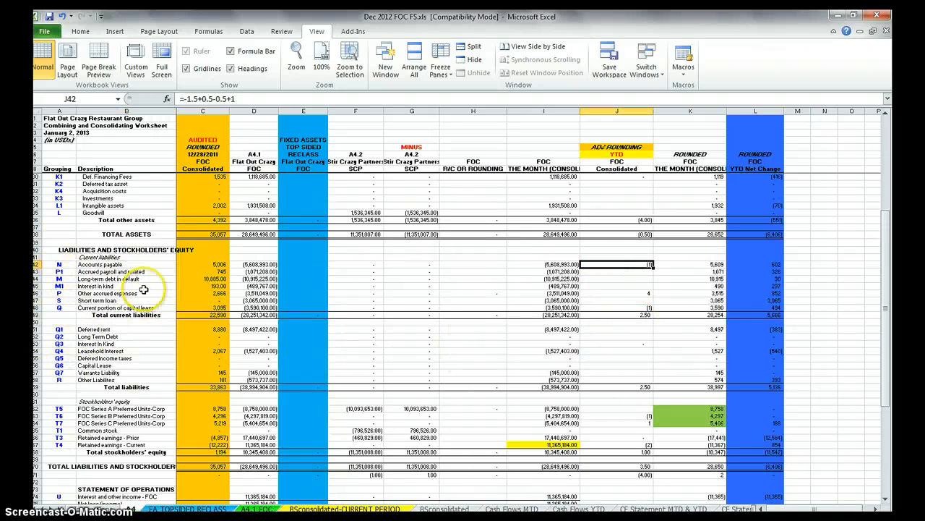
Step: Locate the FRx income statement figure in I80, switch to FRx Report Designer and log in to the FOC Company database with the login ID and password
scroll(803, 325, "down", 5)
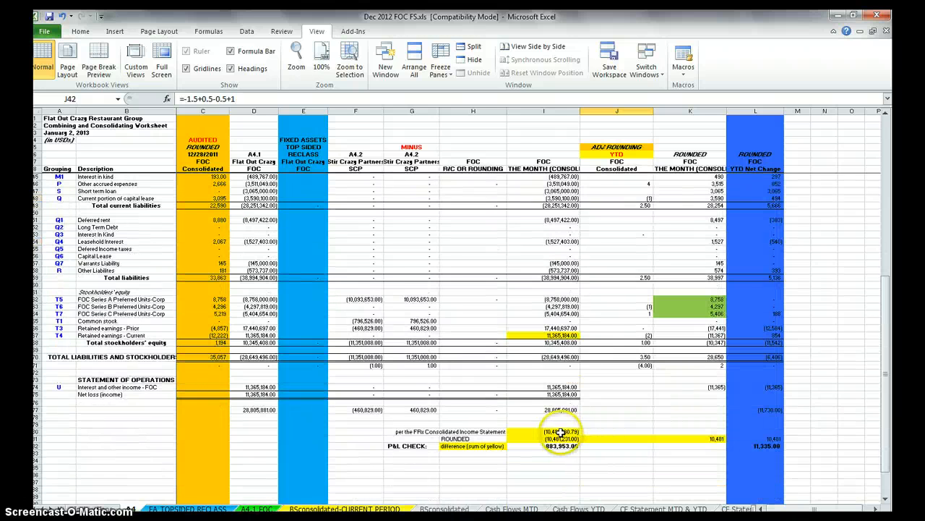
left_click(561, 432)
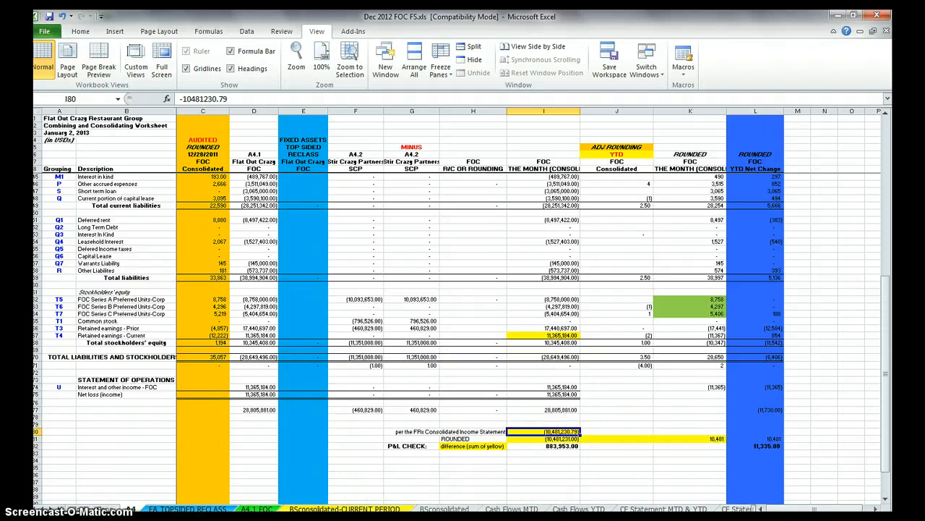
left_click(46, 517)
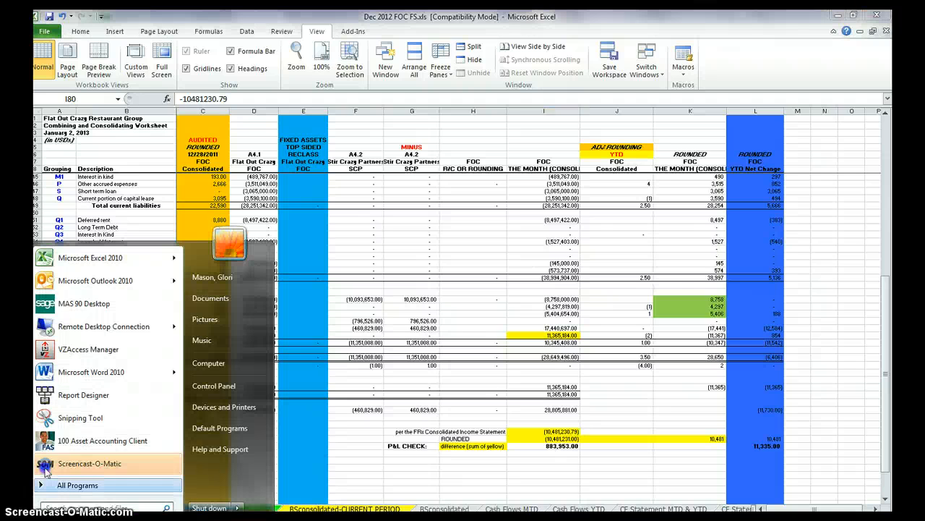
left_click(83, 390)
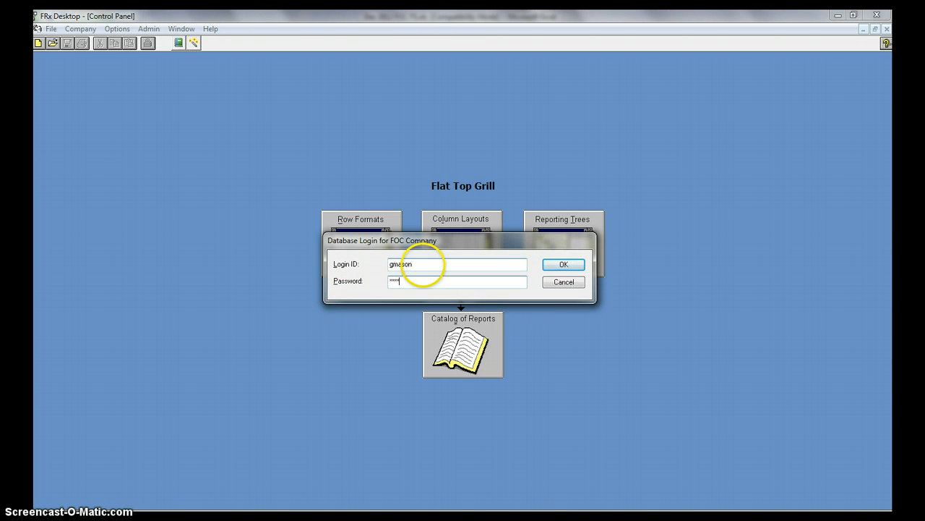
key("Return")
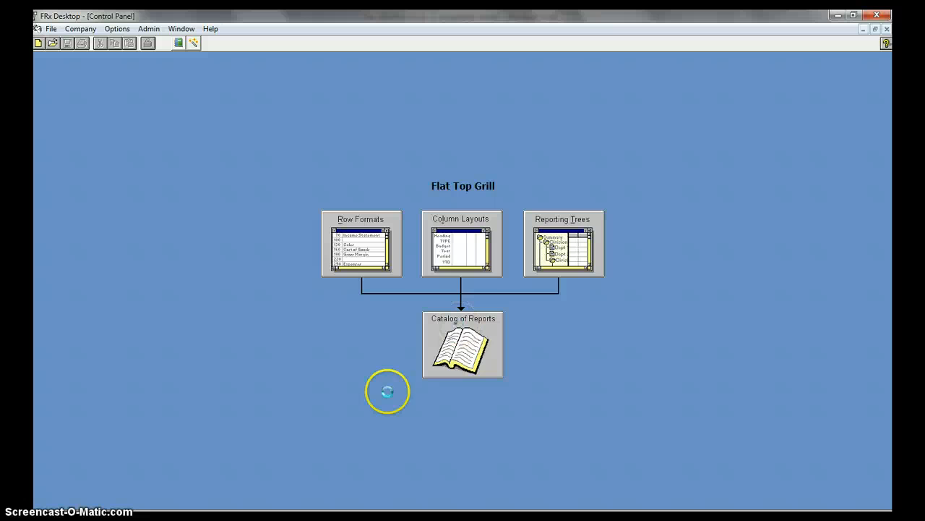
Step: Open the Cons IS consolidated income statement record from the catalog of reports
left_click(461, 365)
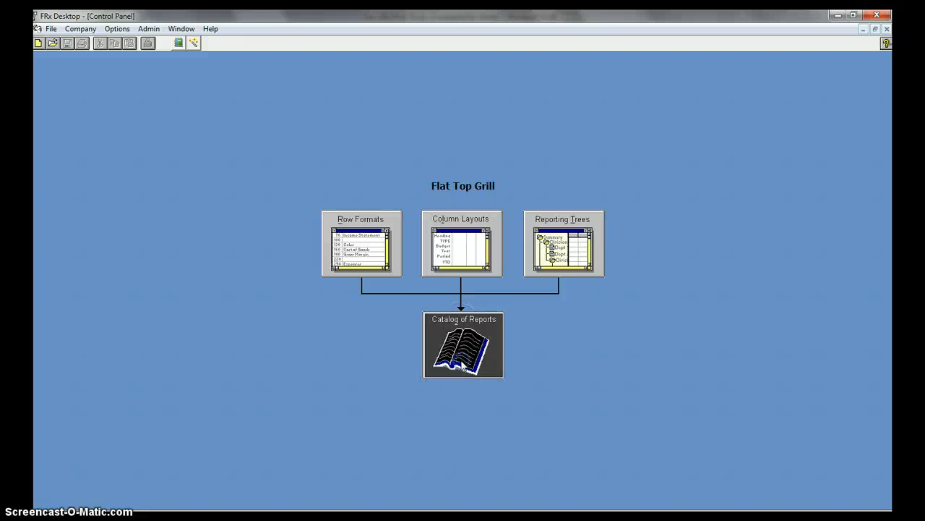
double_click(457, 355)
left_click(283, 246)
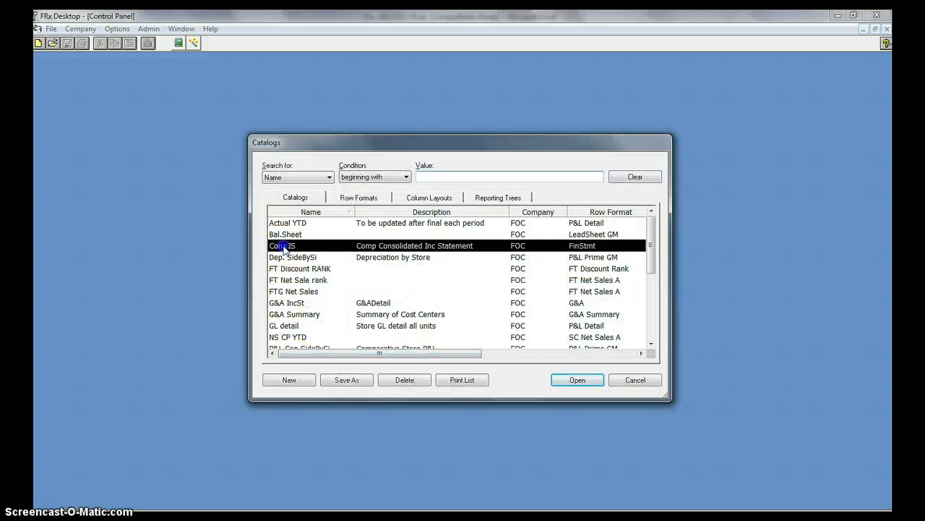
double_click(284, 247)
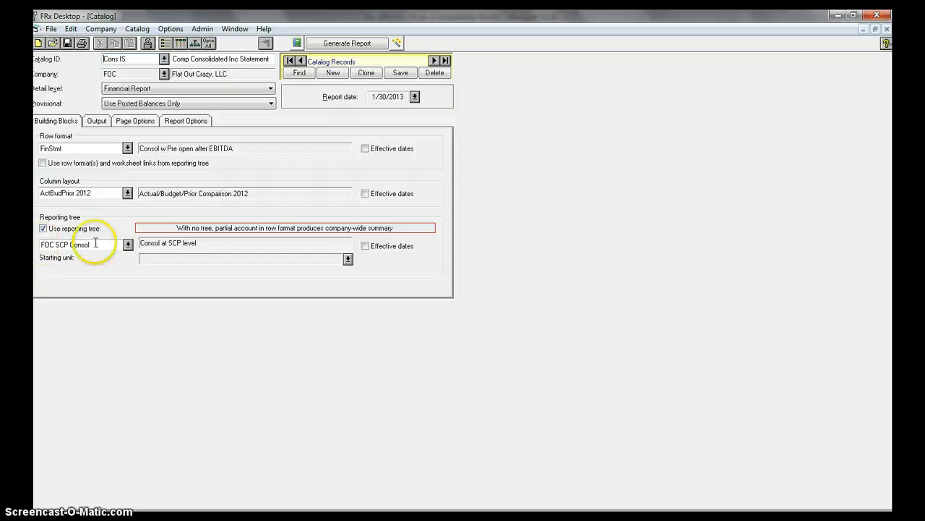
Step: Set the report's base period to 13 of base year 2012, giving the report date January 2, 2013
left_click(415, 98)
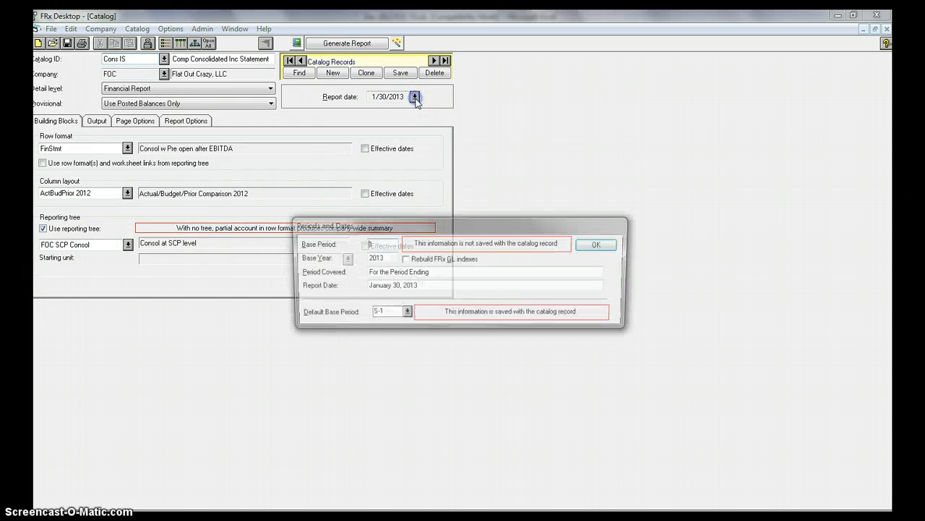
left_click(383, 246)
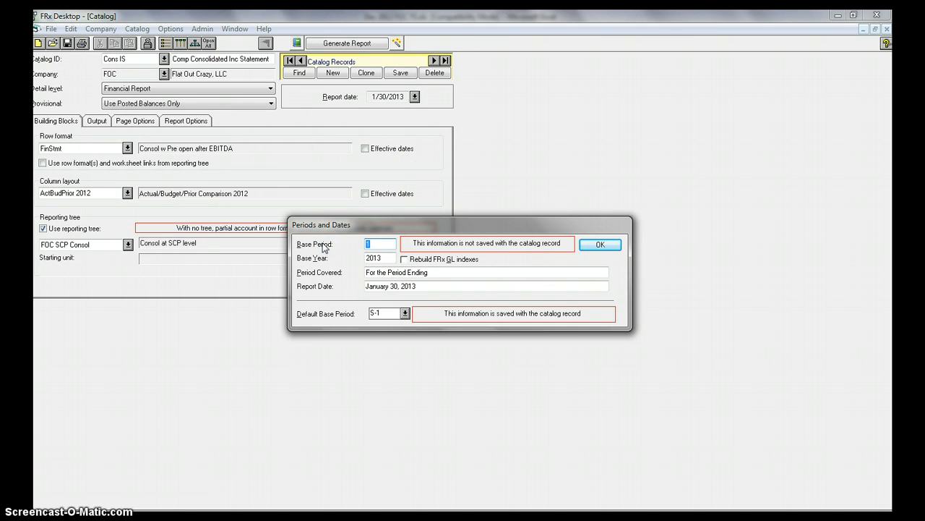
type("3")
key("Tab")
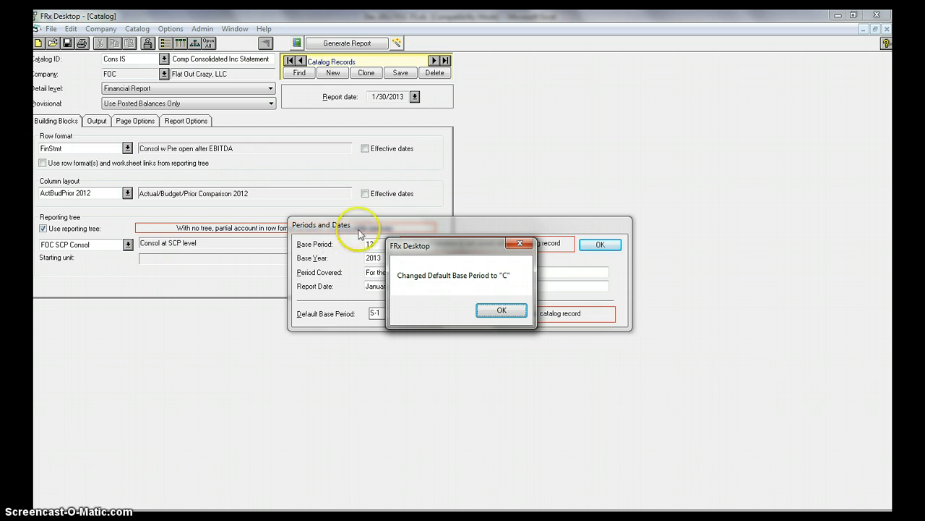
left_click(493, 312)
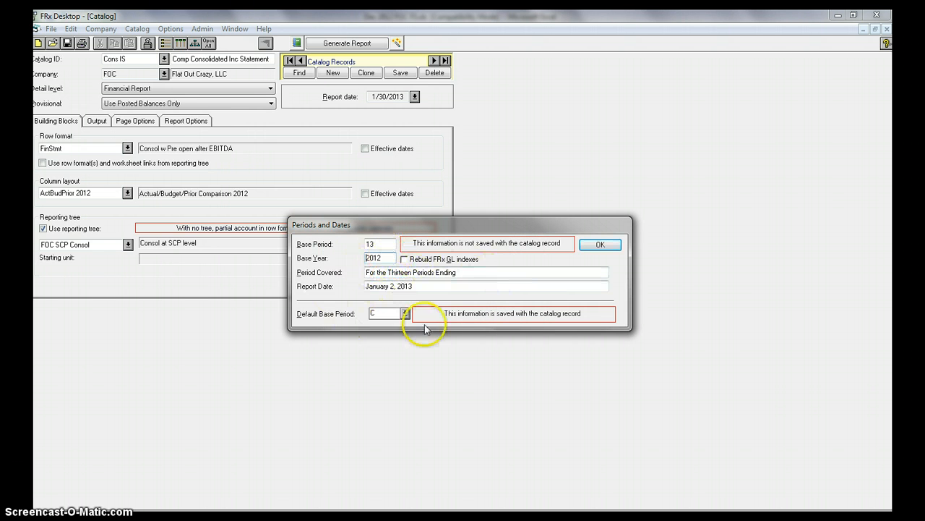
left_click(600, 244)
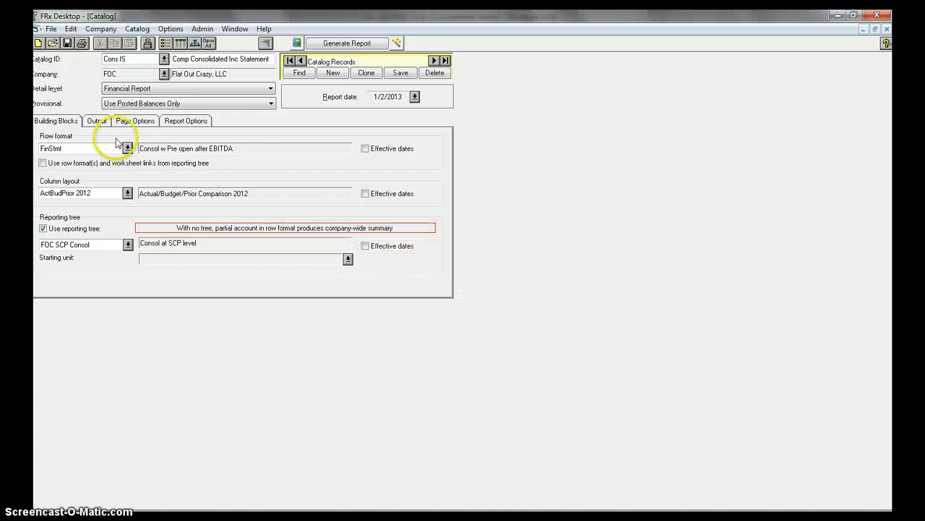
Step: Generate the report as formatted Excel output to S:\COMP.XLS with all reporting units marked
left_click(101, 123)
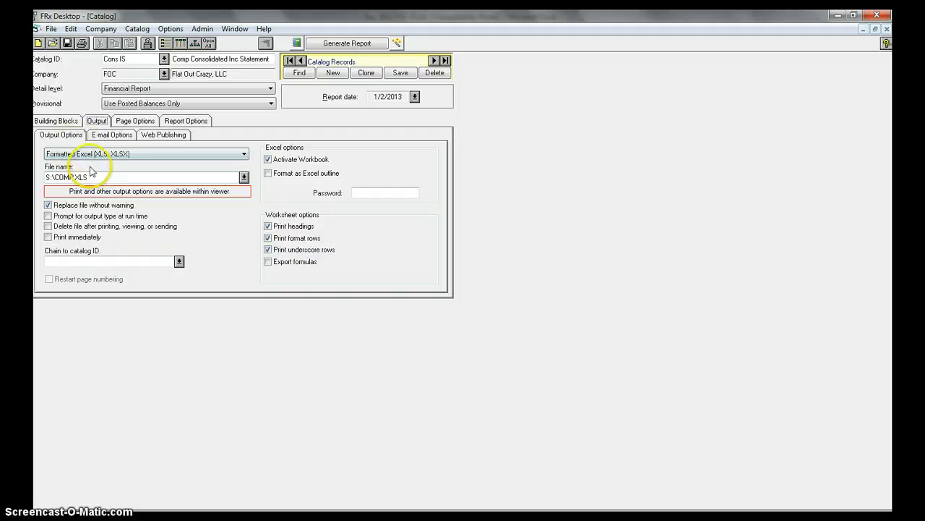
left_click(325, 43)
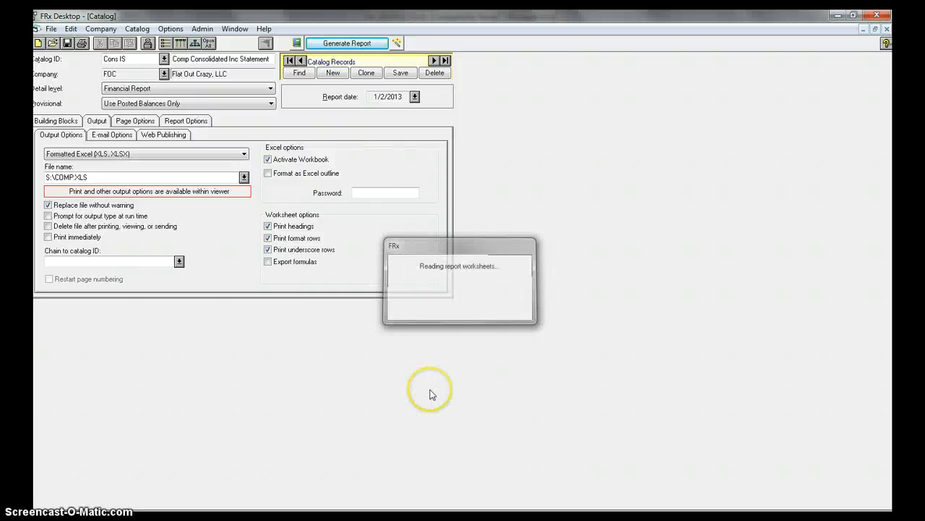
left_click(485, 418)
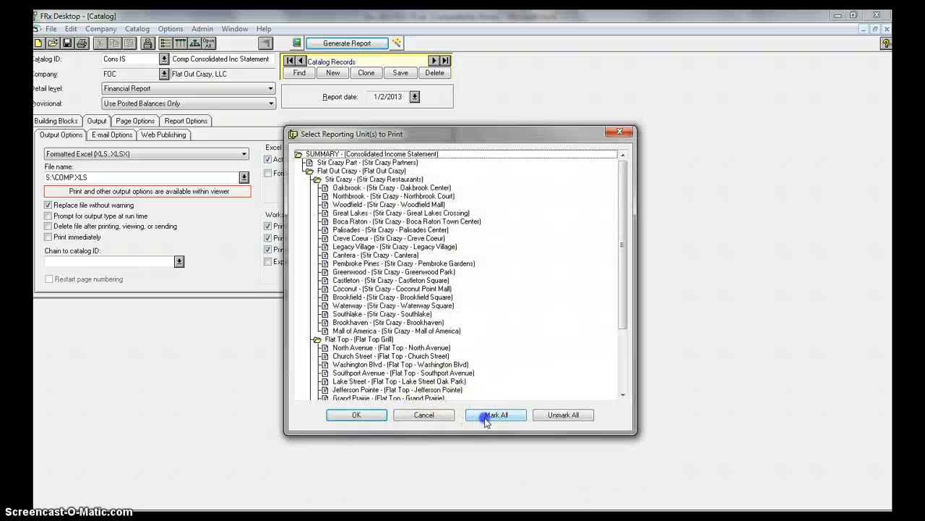
left_click(355, 414)
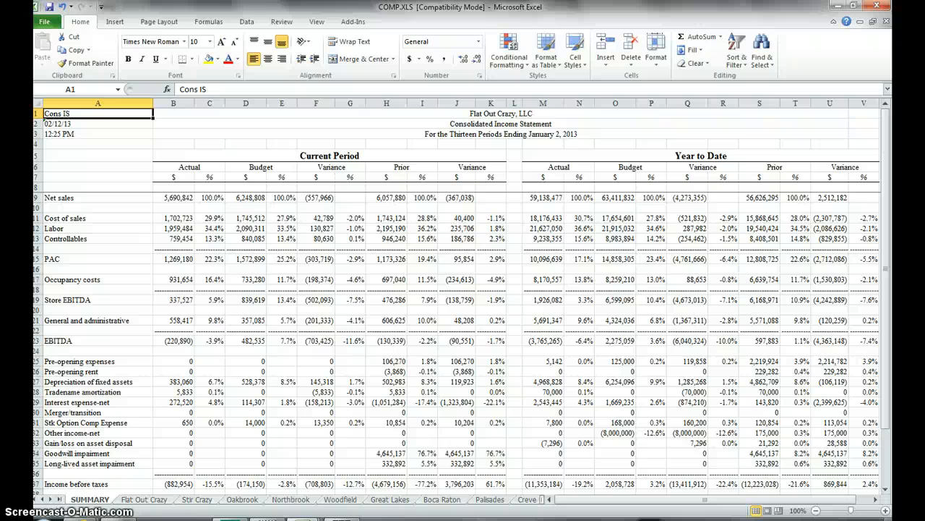
Step: Copy the year-to-date actual net income value from M41 on the SUMMARY sheet of COMP.XLS
left_click(543, 483)
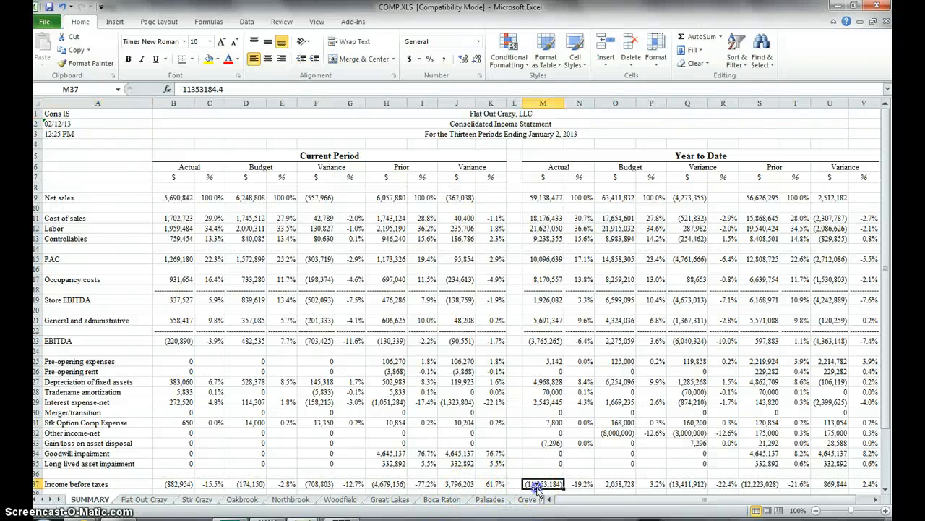
scroll(543, 483, "down", 6)
left_click(542, 341)
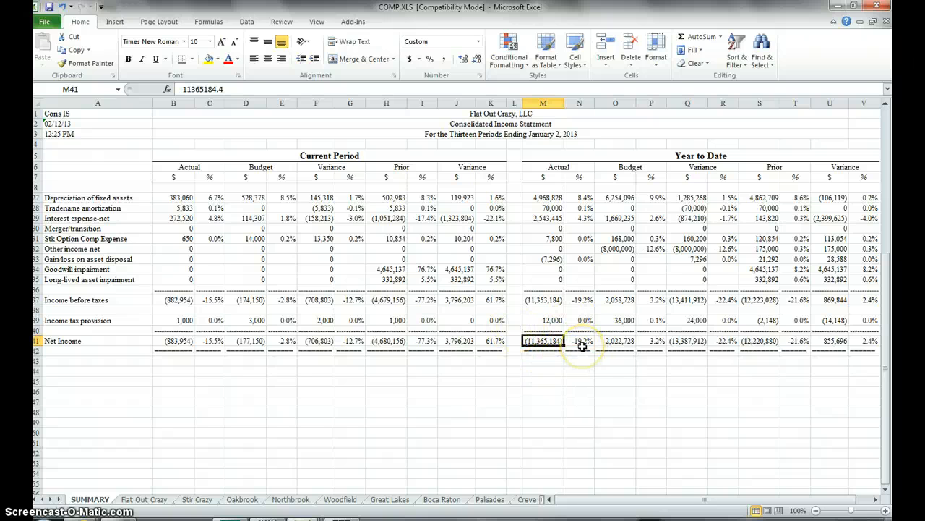
left_click(227, 89)
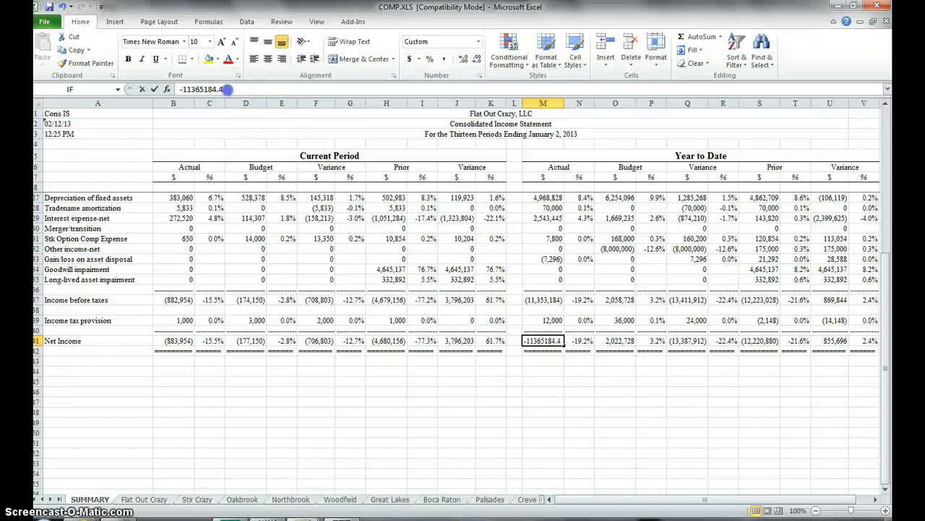
left_click(144, 88)
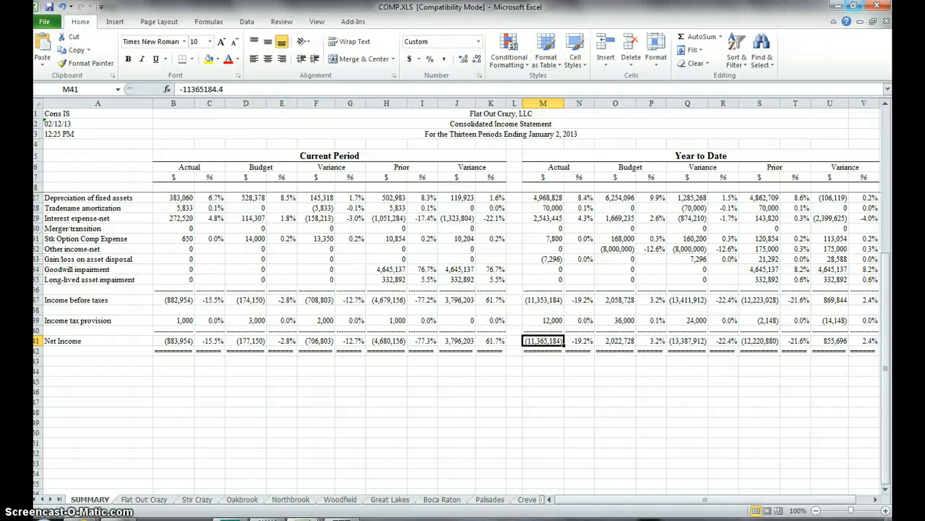
Step: Minimize COMP.XLS, return to Dec 2012 FOC FS.xls and replace the FRx Consolidated Income Statement figure in I80 with -11365184.4
left_click(859, 21)
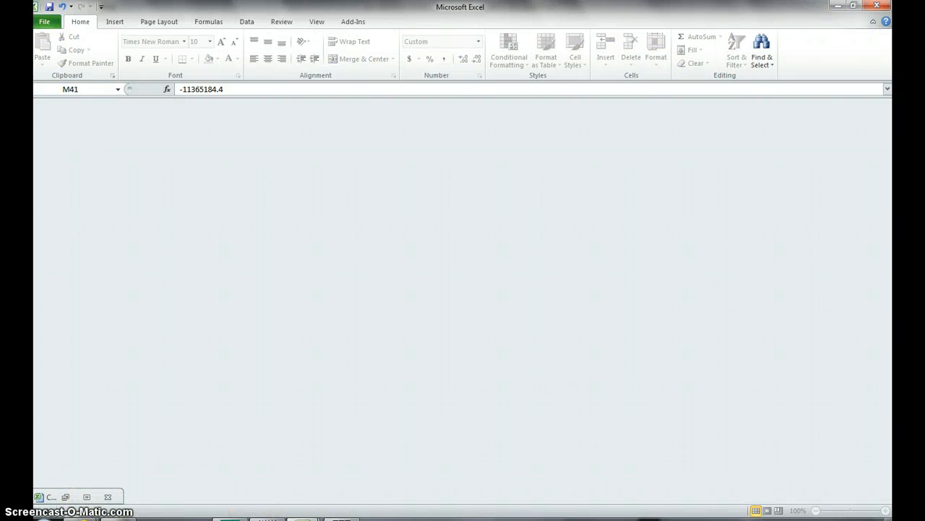
mouse_move(303, 518)
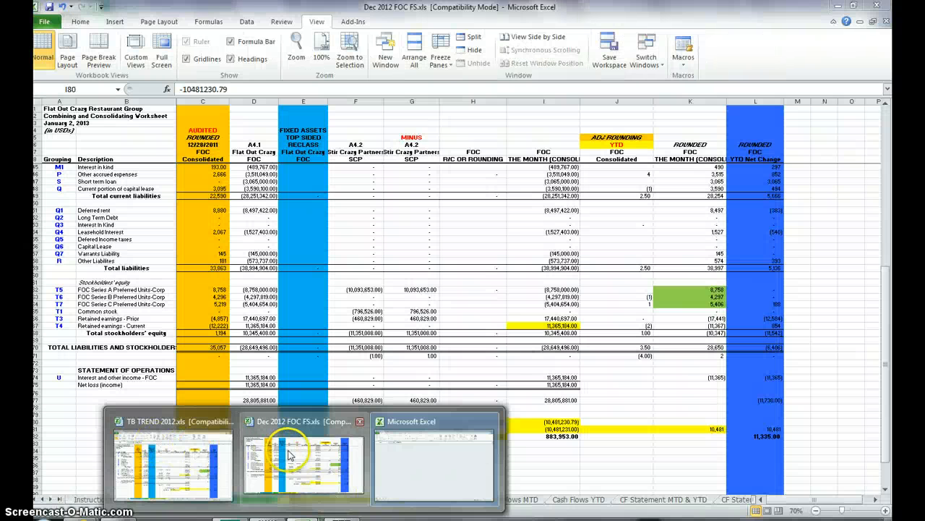
left_click(289, 454)
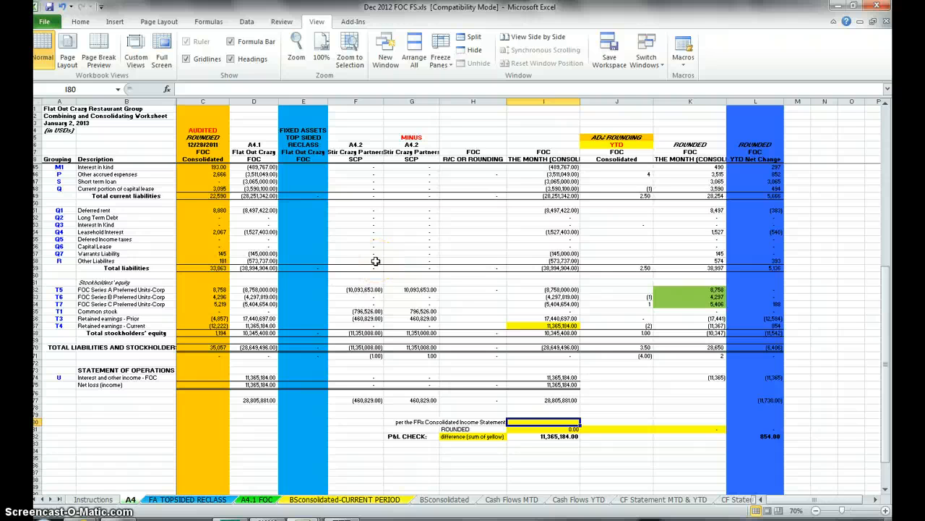
key("F2")
key("Return")
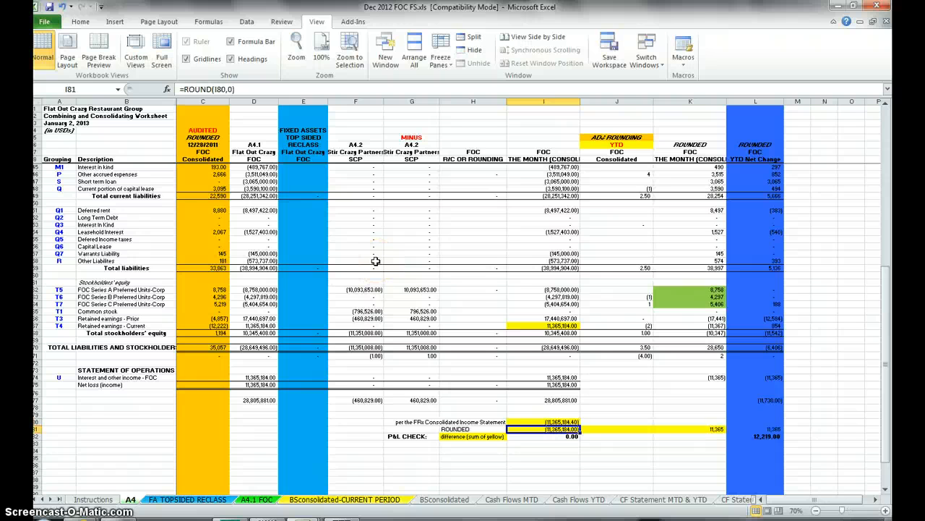
Step: Check the P&L difference in I82 against current retained earnings in I67 and the figure in I80, and open the Cash Flows MTD sheet
left_click(544, 437)
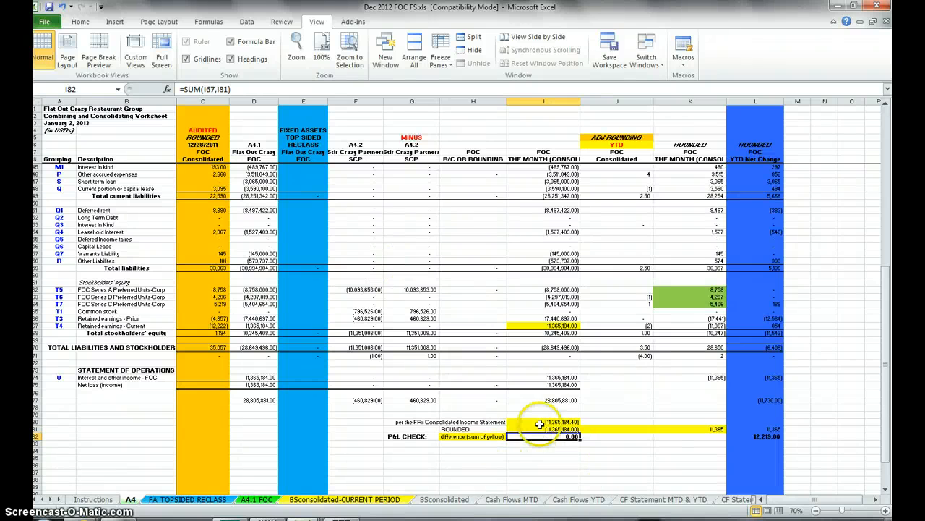
left_click(545, 326)
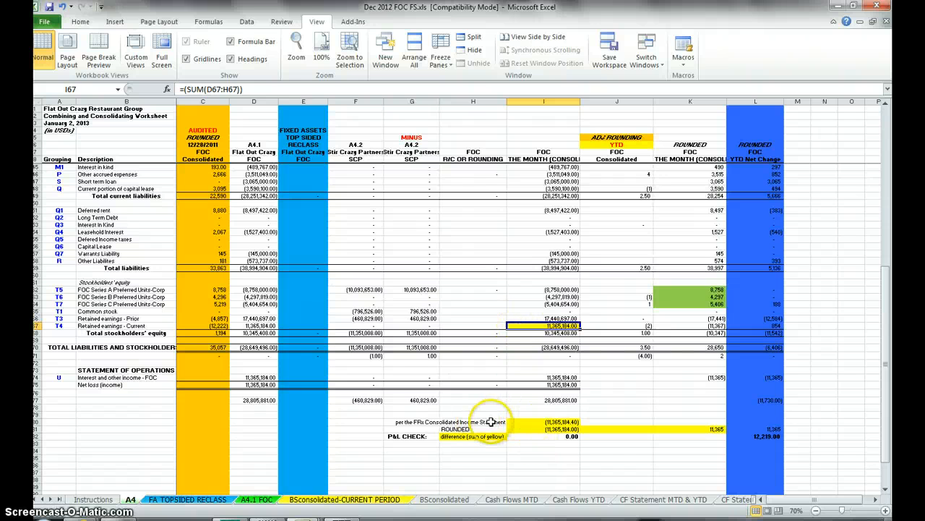
left_click(544, 422)
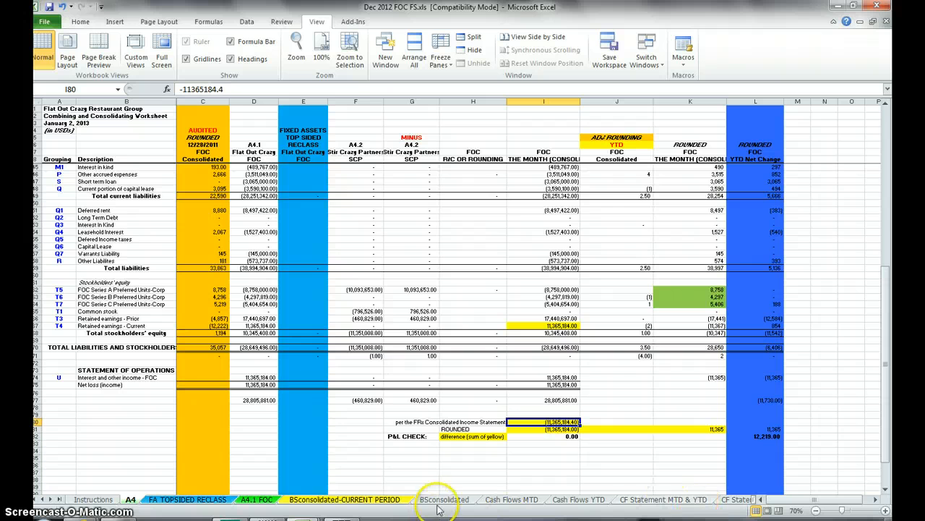
left_click(511, 499)
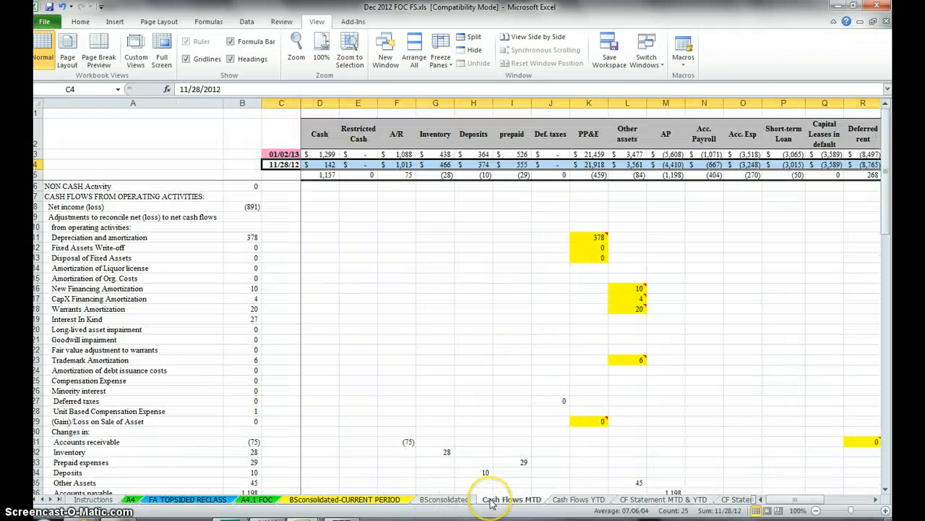
Step: Display the comment on the tenant allowances cell F58 of Cash Flows MTD, and turn on all comments
left_click(273, 165)
scroll(451, 423, "down", 12)
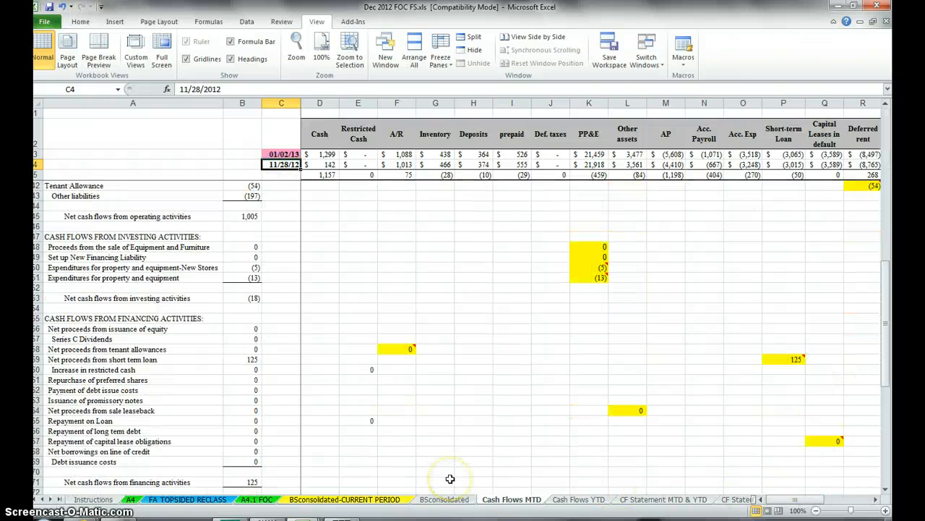
left_click(406, 348)
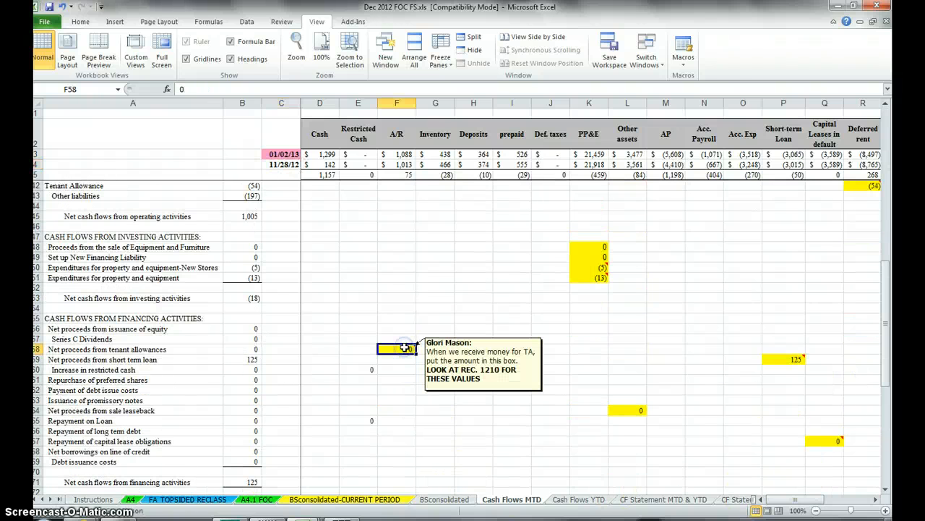
right_click(407, 350)
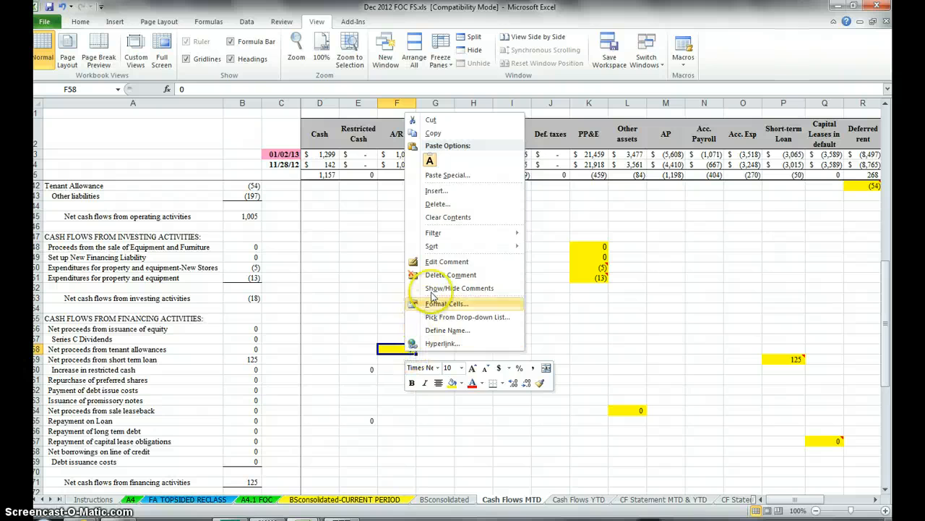
left_click(435, 288)
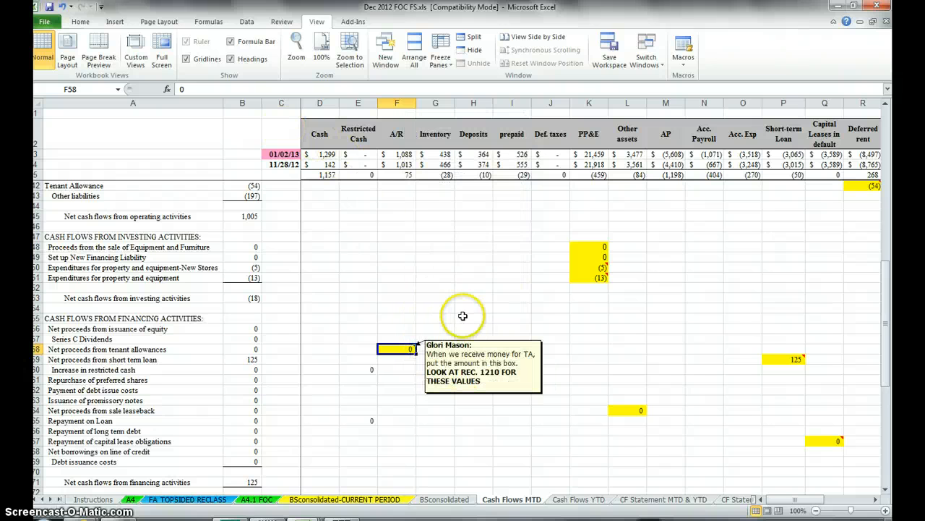
left_click(280, 21)
left_click(318, 50)
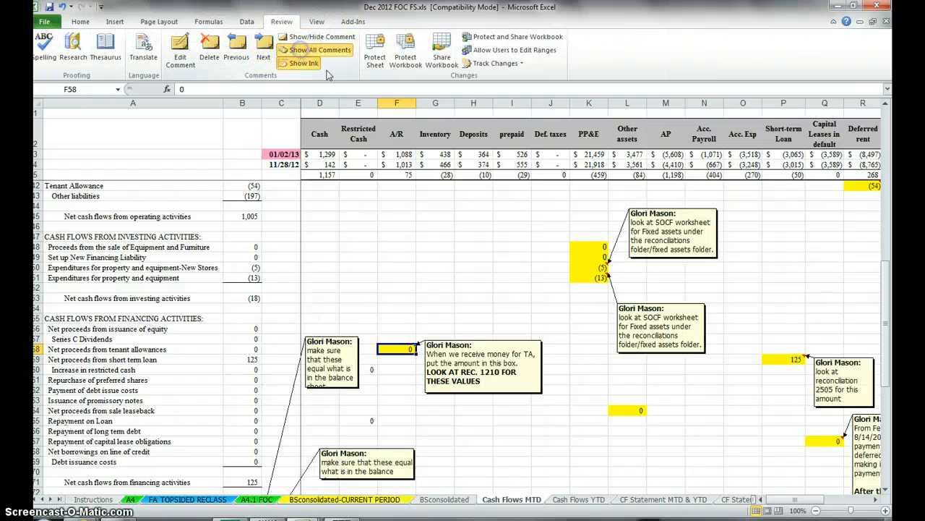
Step: Review the source comments on the highlighted cells across the Cash Flows MTD and Cash Flows YTD sheets
scroll(682, 434, "down", 6)
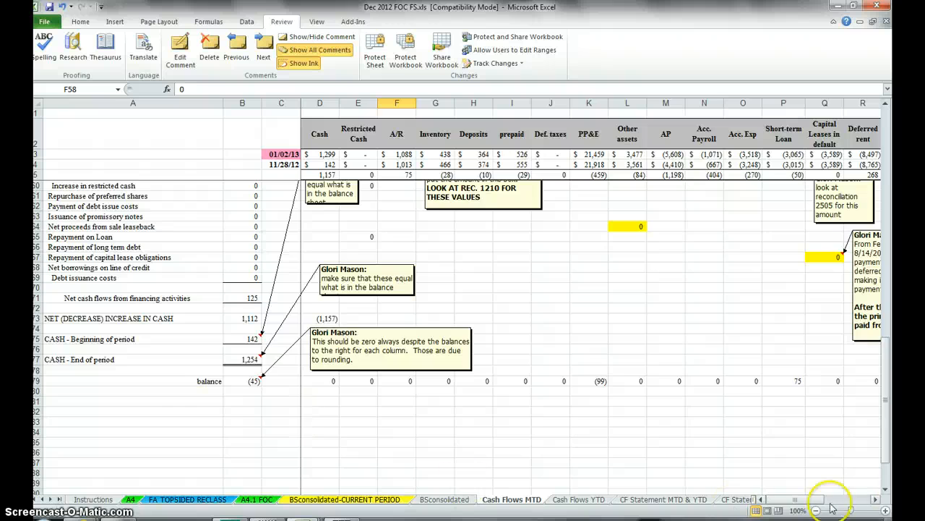
left_click_drag(815, 499, 847, 501)
scroll(768, 492, "up", 12)
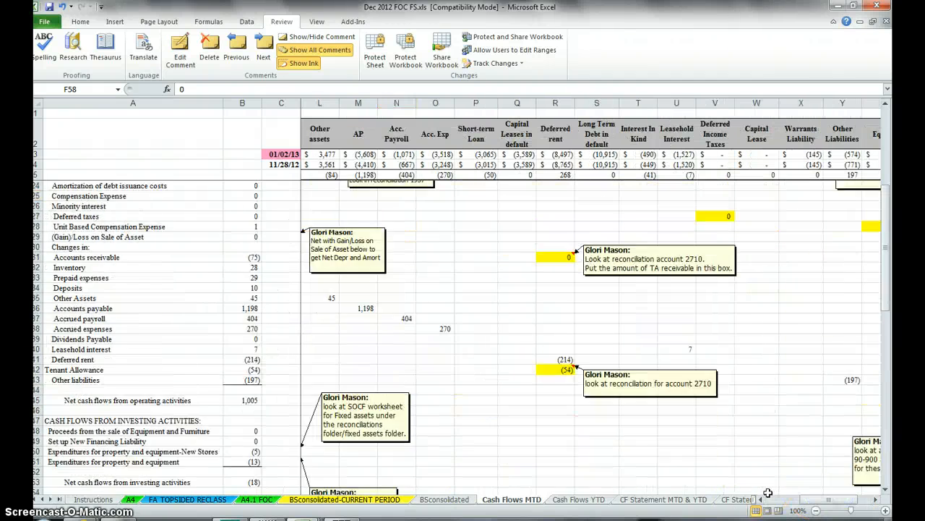
scroll(768, 492, "up", 6)
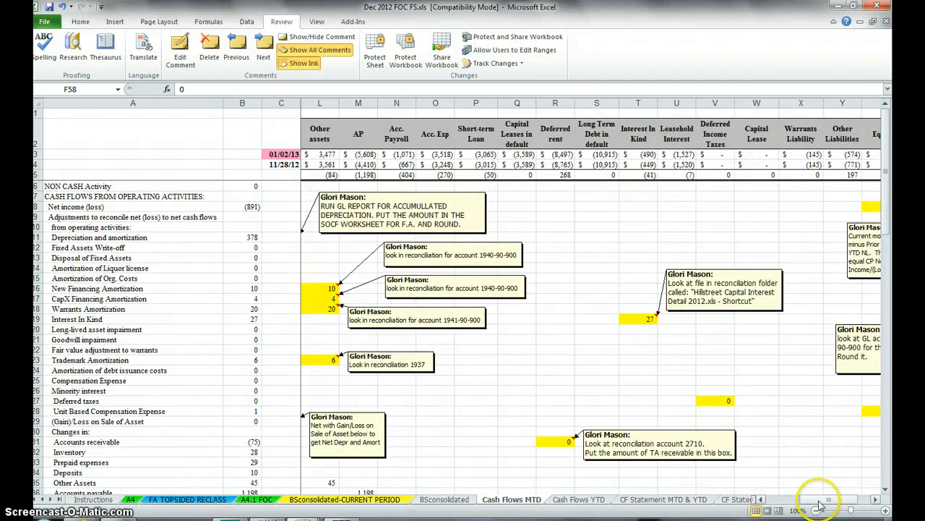
left_click_drag(820, 504, 770, 509)
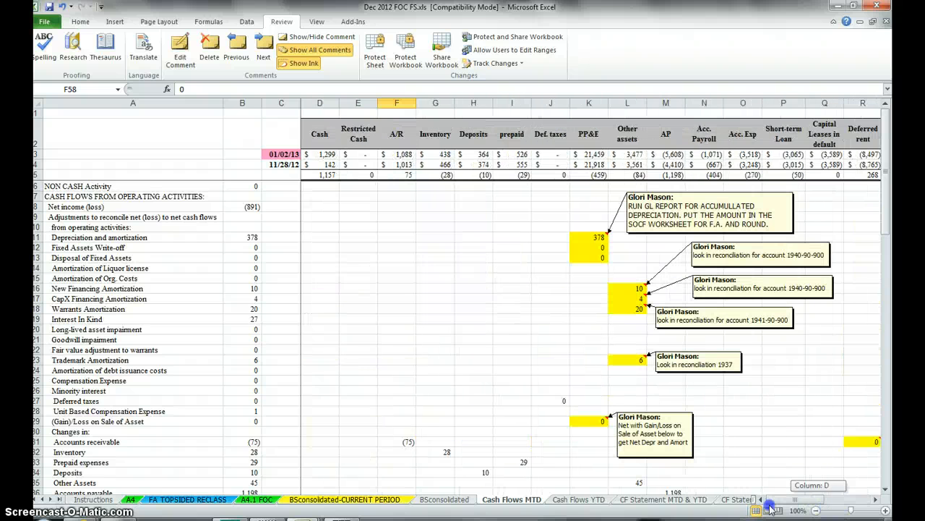
left_click(570, 501)
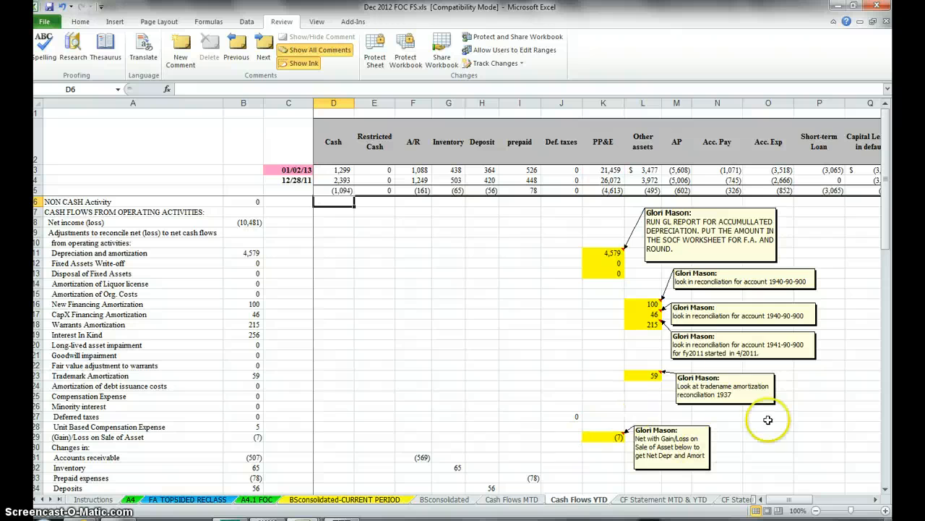
left_click_drag(788, 499, 817, 504)
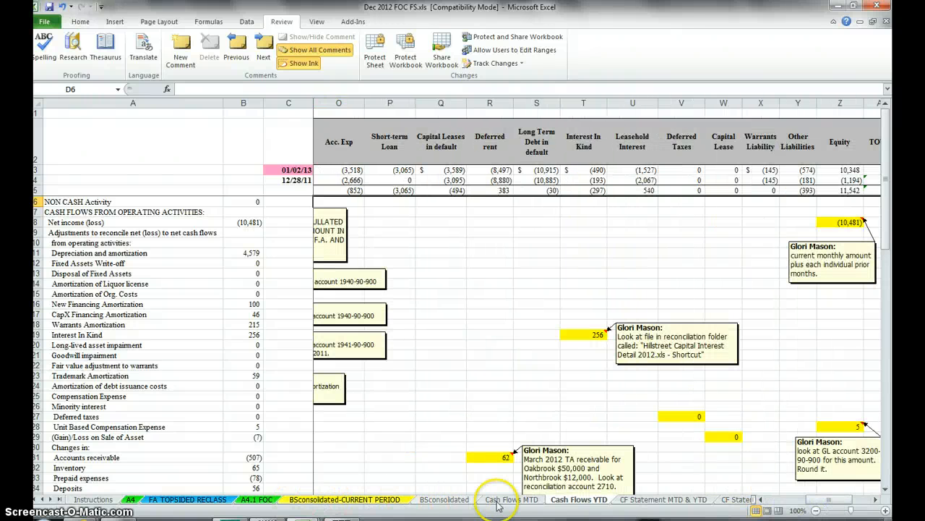
Step: Look over the A4.1 FOC trial balance and the A4 worksheet, including the notes beside the YTD Net Change column
left_click(269, 500)
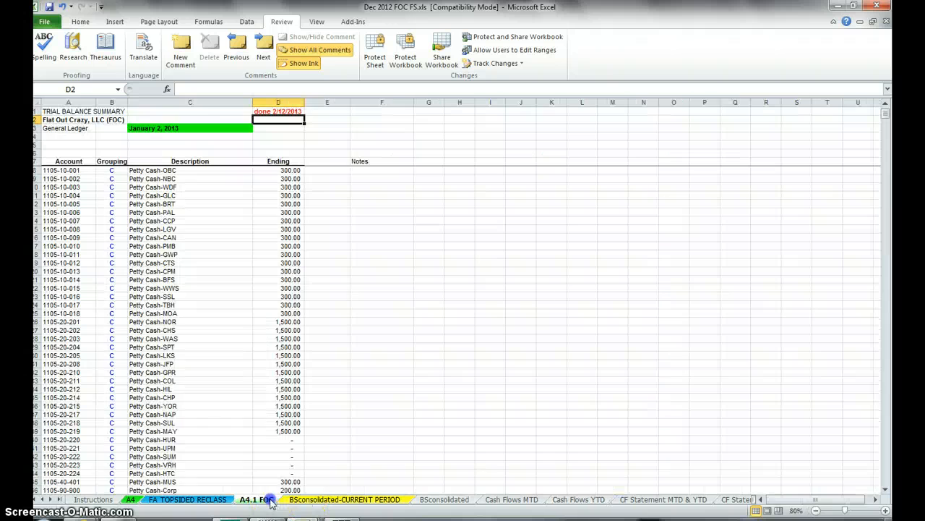
left_click(129, 499)
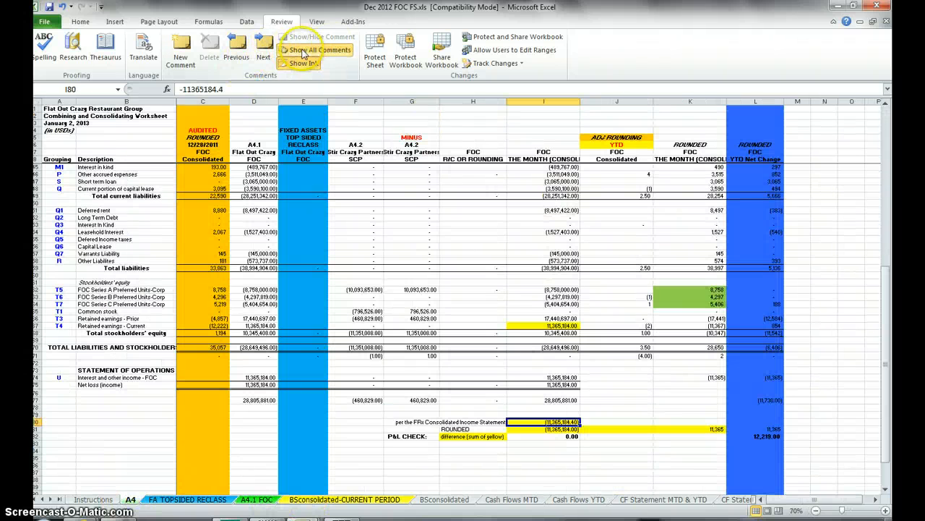
scroll(625, 376, "up", 12)
scroll(603, 444, "down", 20)
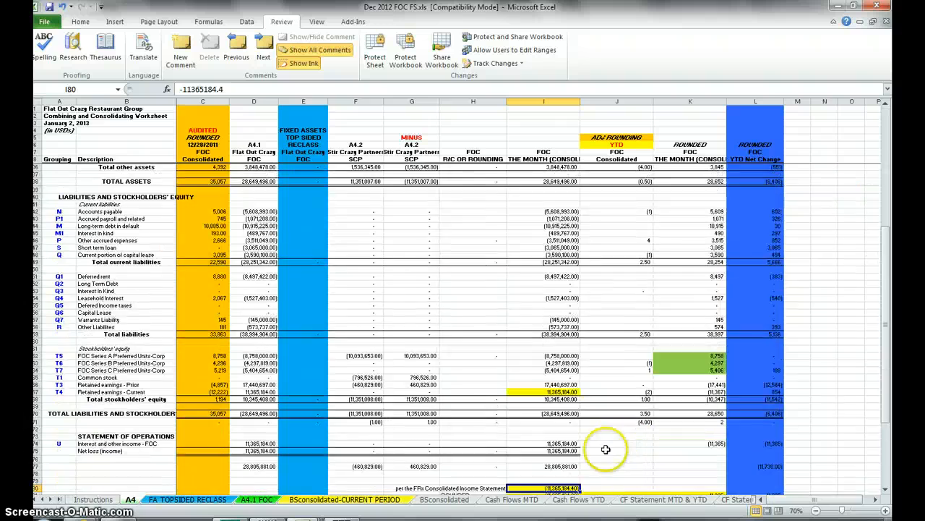
scroll(587, 480, "up", 9)
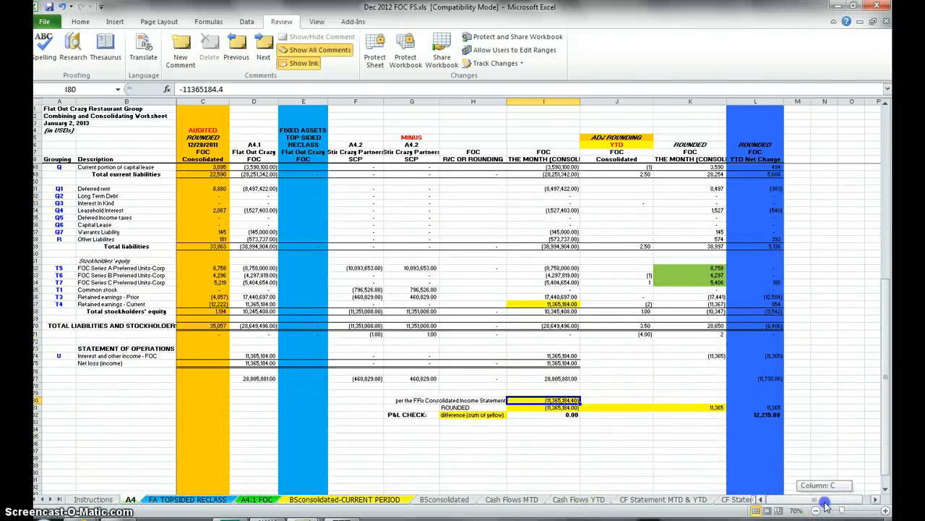
scroll(835, 487, "right", 1)
scroll(838, 489, "up", 11)
scroll(841, 488, "up", 2)
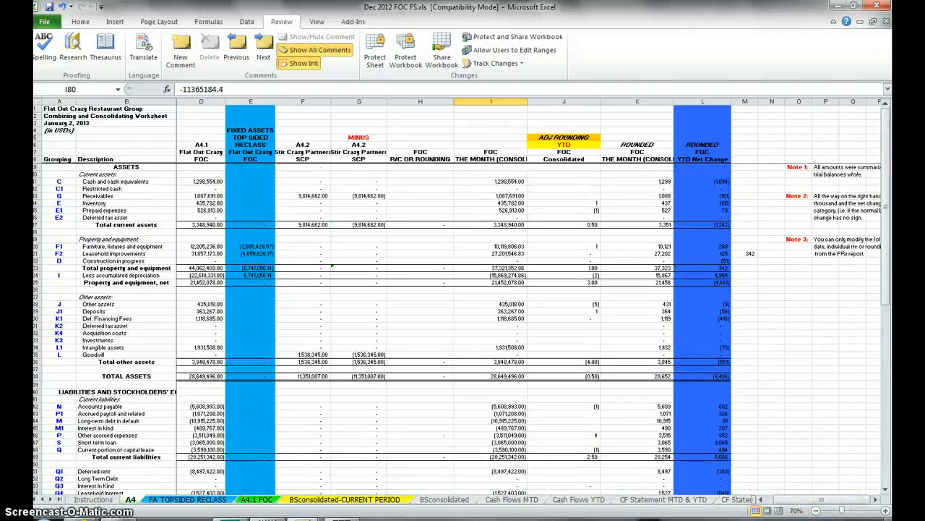
Step: Return to Cash Flows MTD and review its comments through to the Equity column
left_click(508, 506)
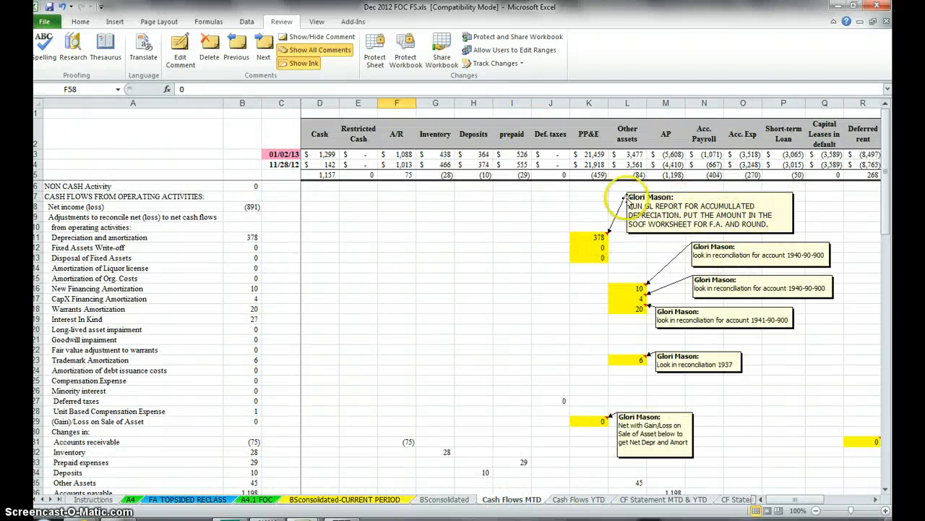
left_click_drag(796, 499, 844, 501)
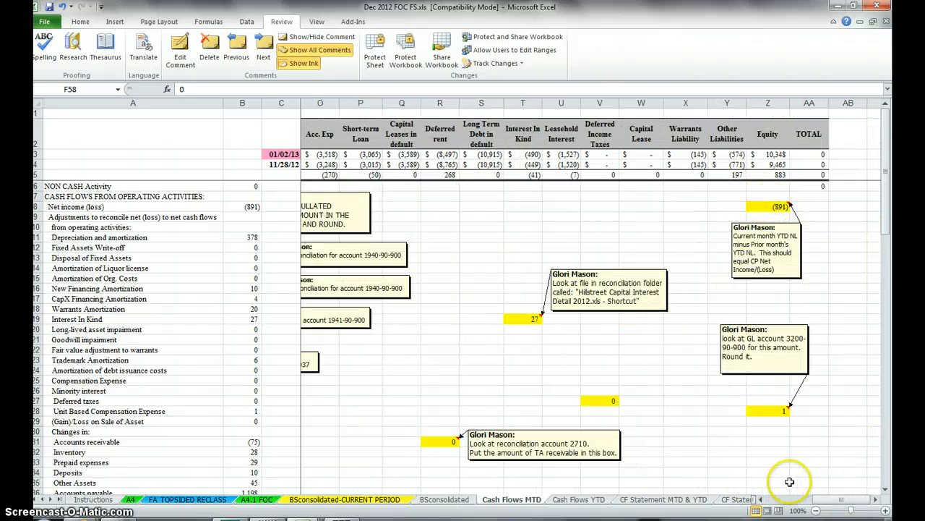
left_click_drag(838, 499, 755, 502)
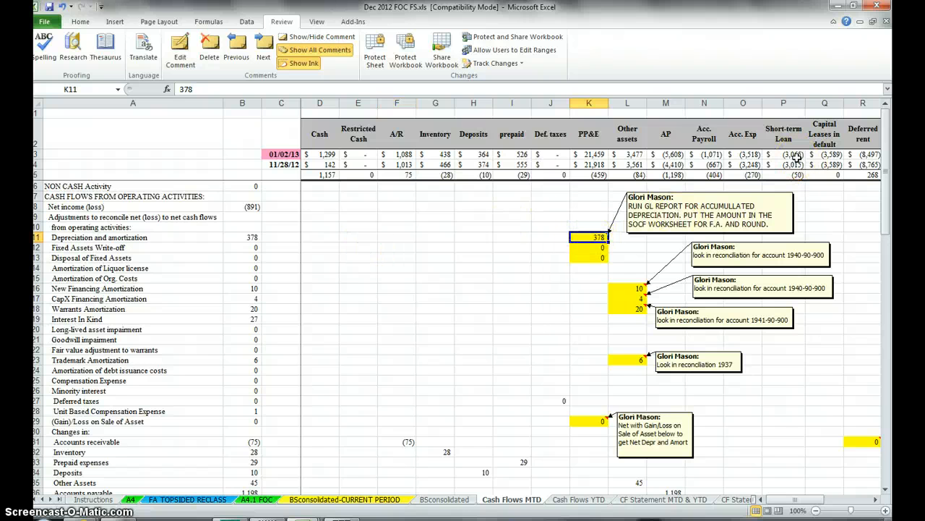
Step: Set the depreciation amount in K11 to 459 and both property expenditure amounts in K50 and K51 to 0, and check the balance row
type("459")
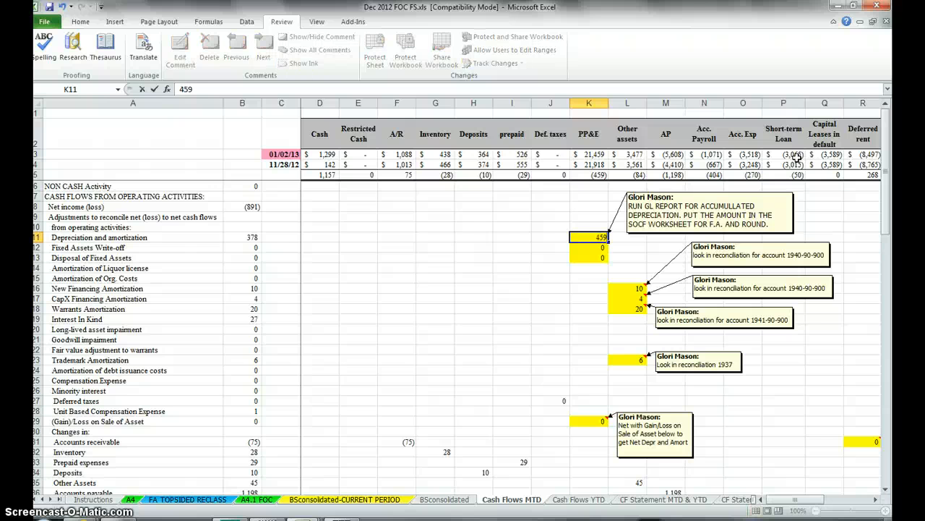
key("Return")
scroll(594, 287, "down", 9)
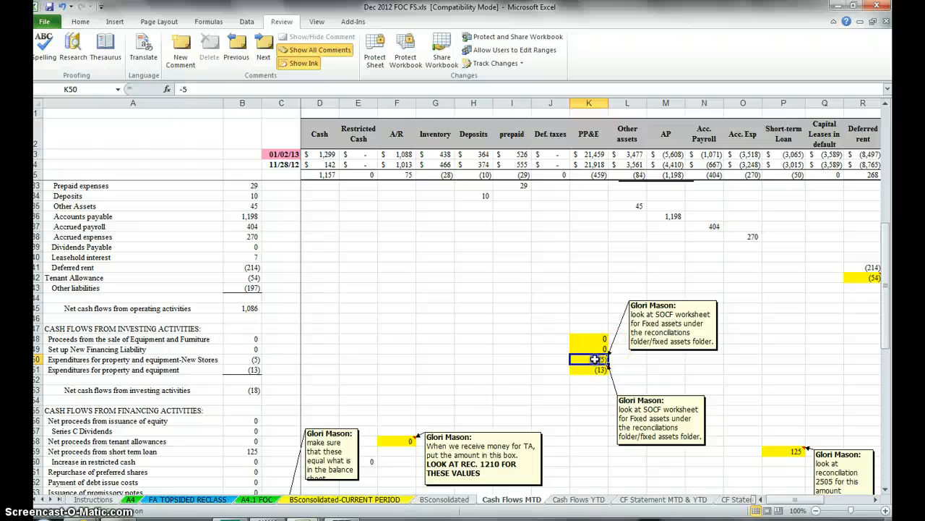
left_click(594, 358)
type("0")
key("Return")
type("0")
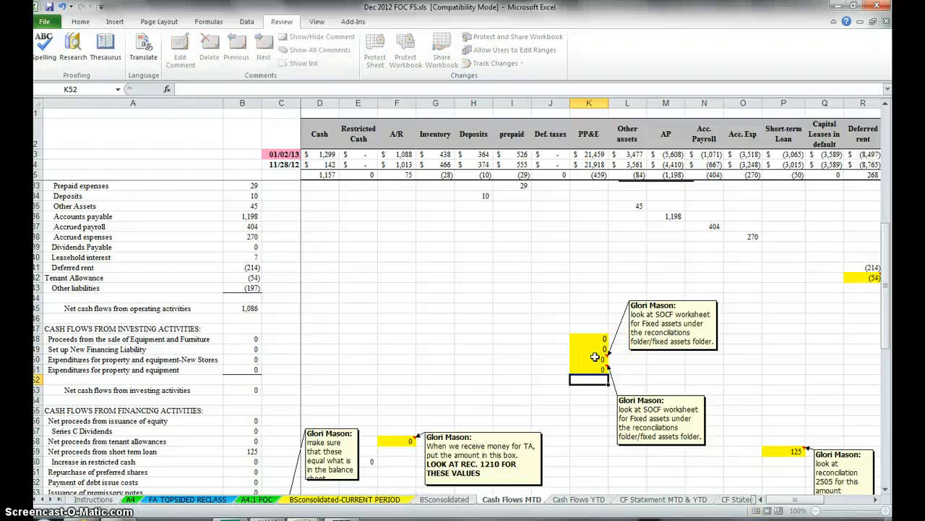
key("Return")
scroll(586, 345, "down", 3)
scroll(586, 345, "down", 7)
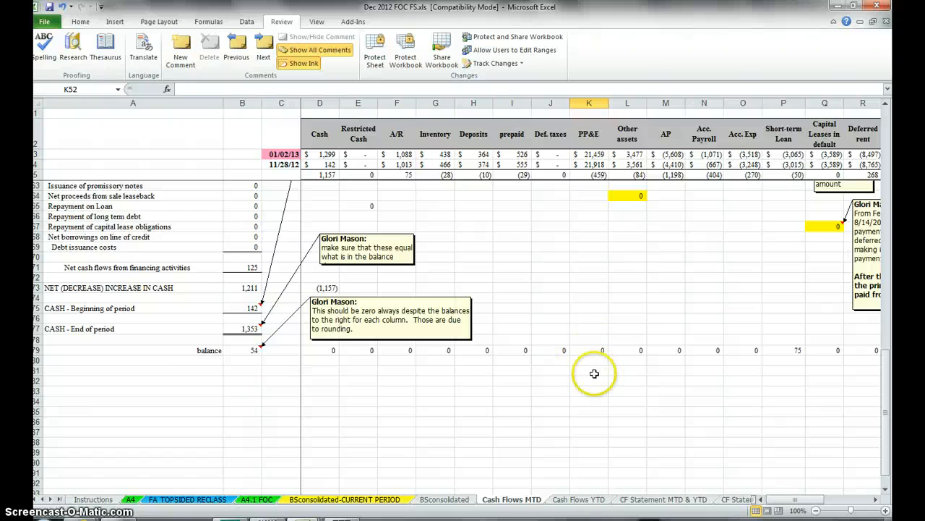
Step: Fill the PP&E cells K48:K51 and K11:K12 with green
scroll(597, 353, "up", 9)
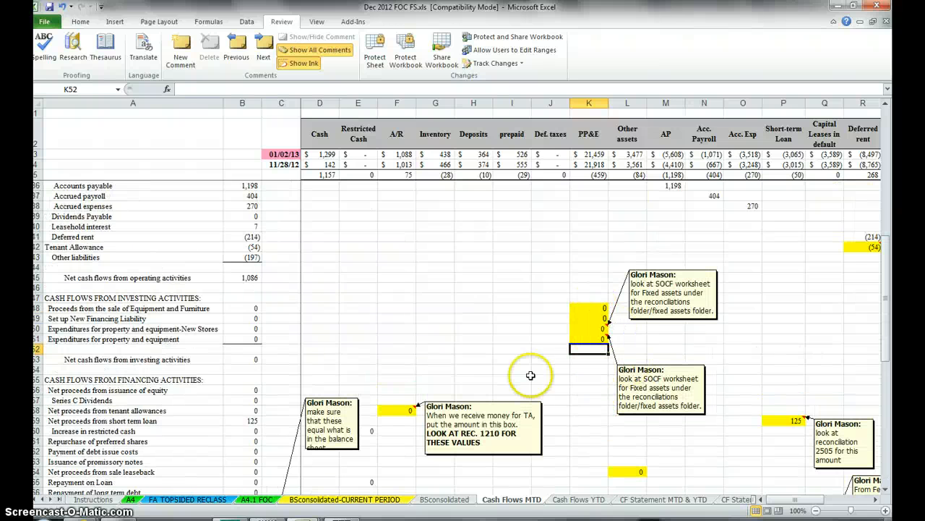
left_click_drag(584, 307, 584, 328)
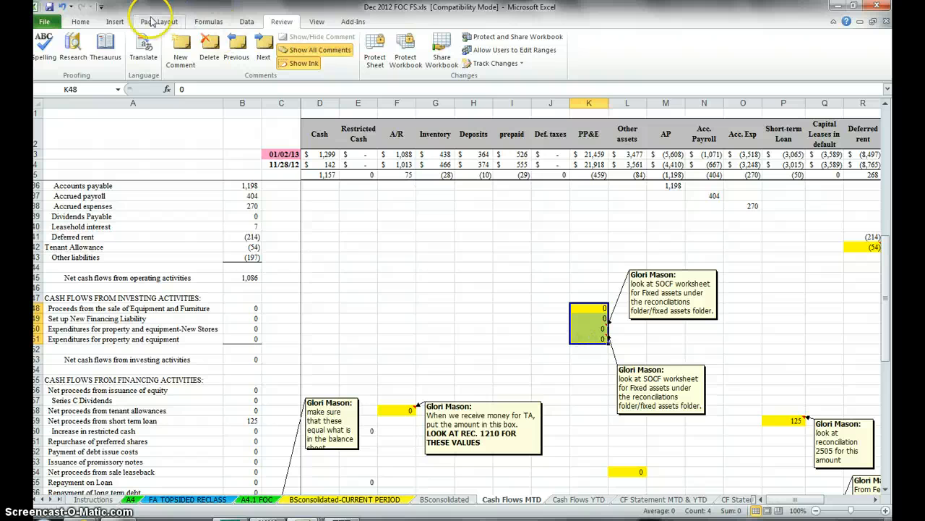
left_click(80, 21)
left_click(217, 59)
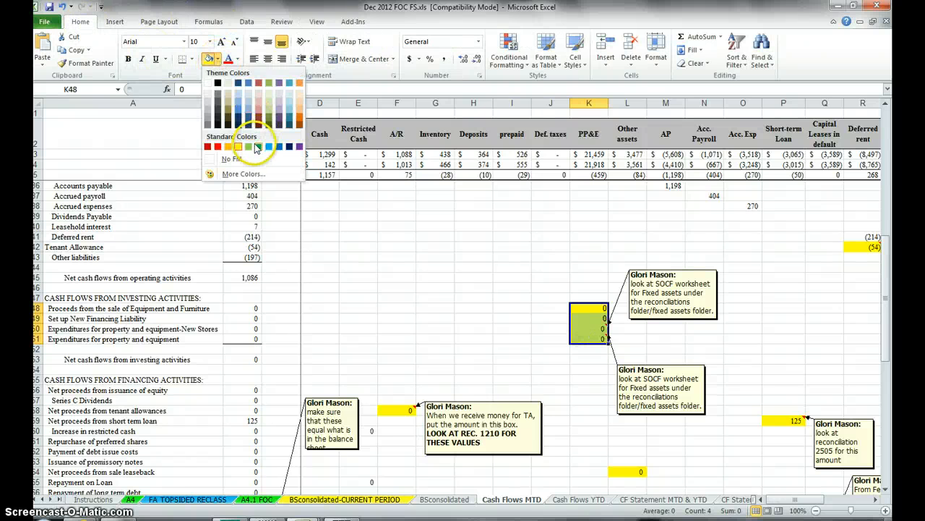
left_click(258, 148)
scroll(557, 295, "up", 8)
scroll(580, 203, "up", 2)
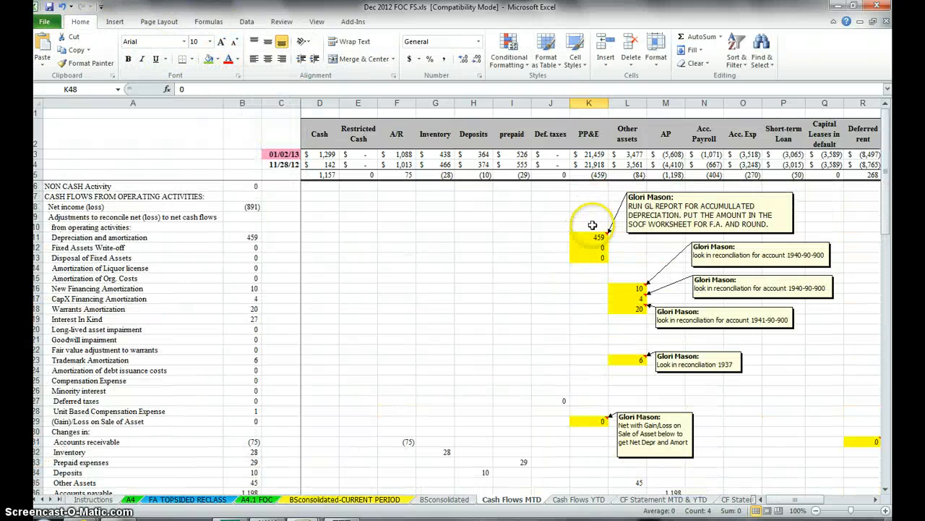
left_click_drag(592, 237, 593, 248)
left_click(208, 59)
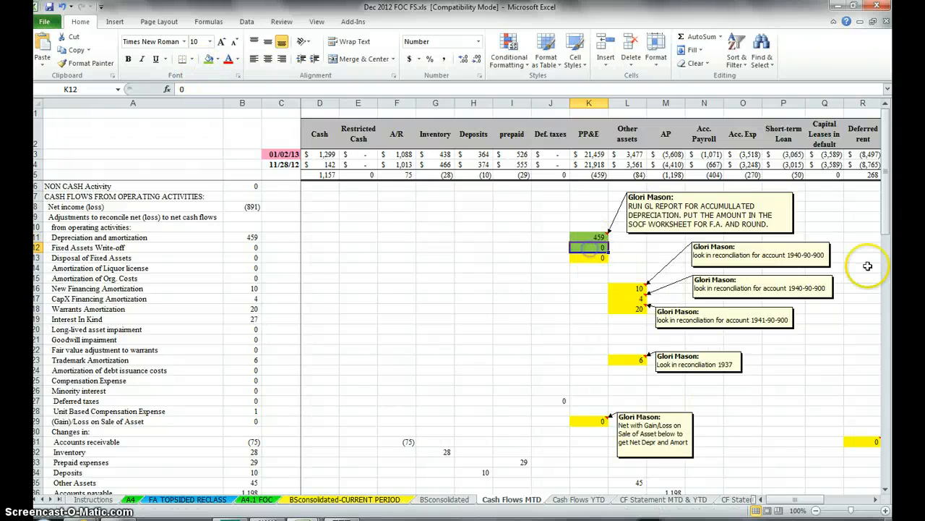
left_click(602, 251)
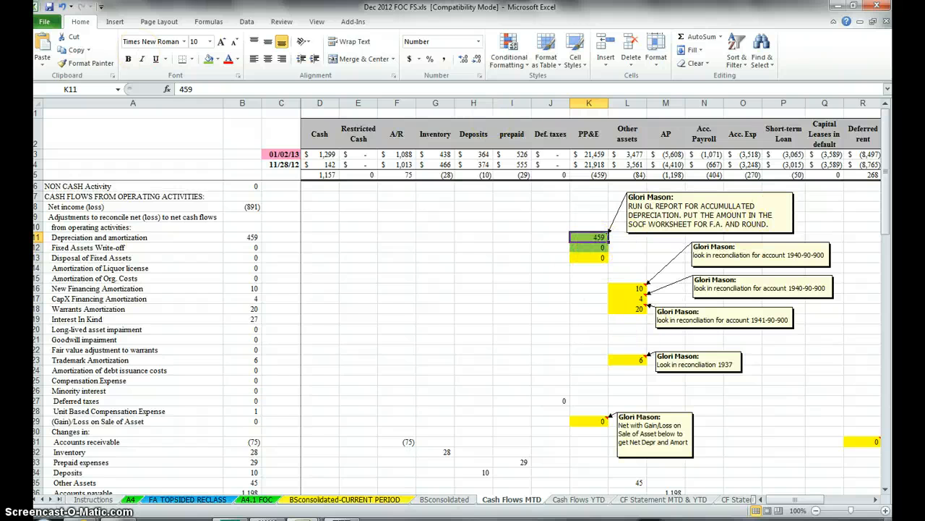
Step: Undo the green fills and the trial entries in K11, K50 and K51 of Cash Flows MTD
left_click(63, 7)
left_click(63, 8)
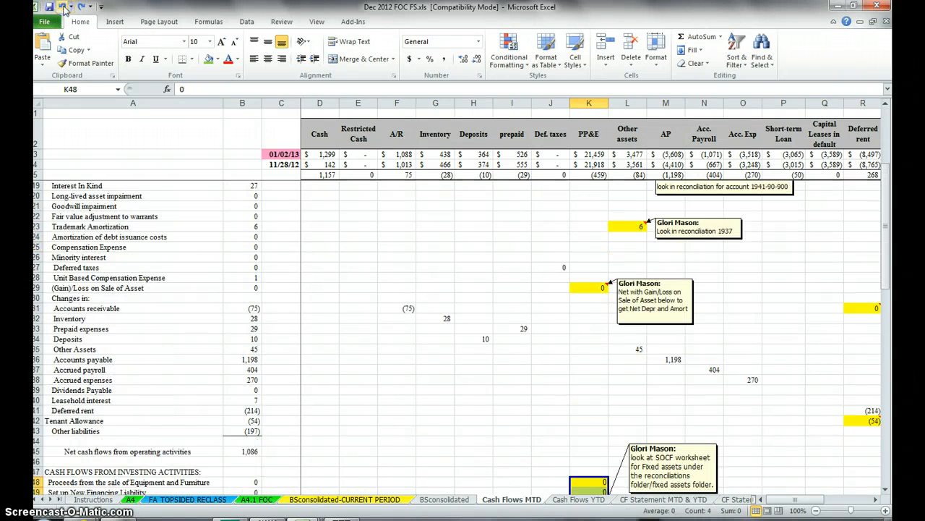
left_click(63, 7)
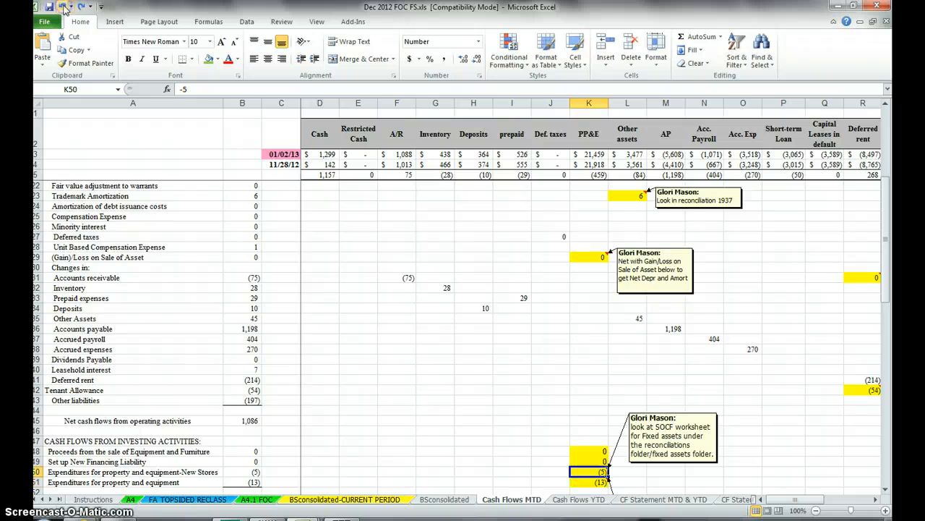
left_click(64, 7)
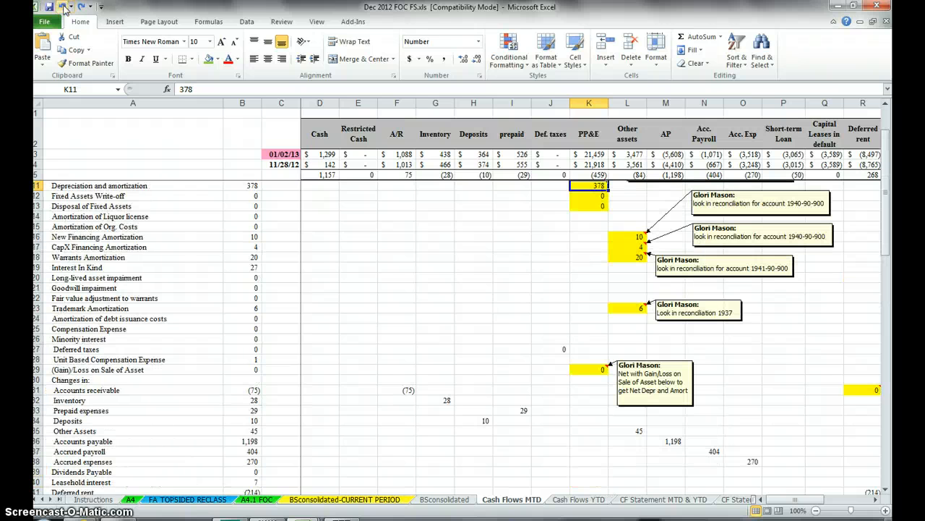
left_click(72, 8)
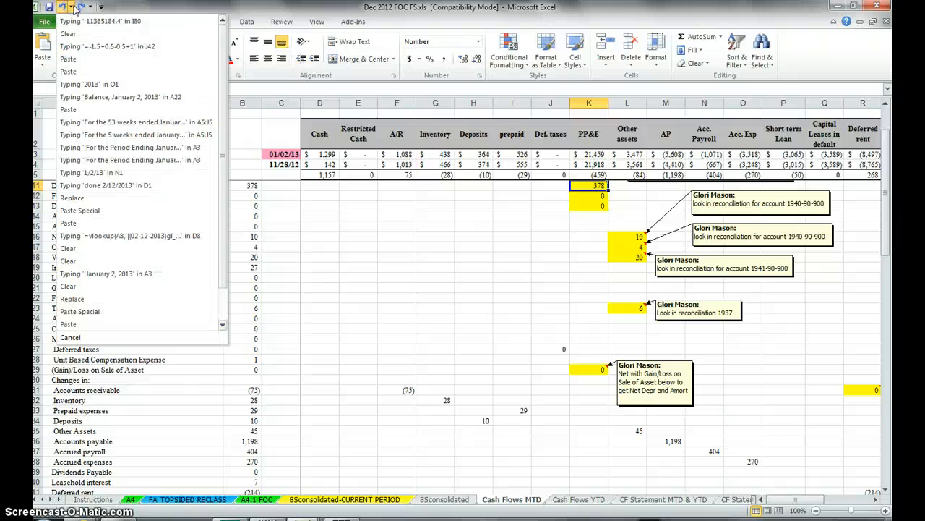
left_click(72, 7)
scroll(781, 368, "up", 2)
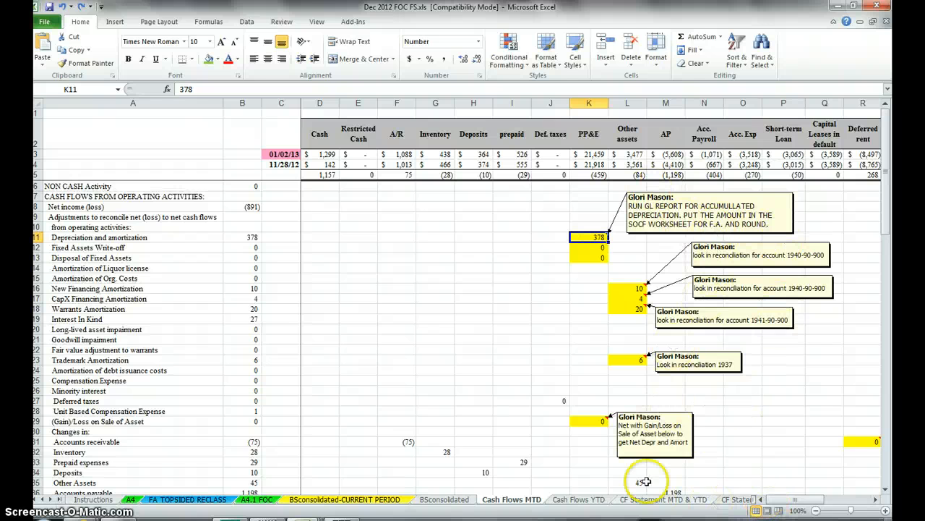
Step: Check the ending cash and balance rows of Cash Flows MTD
scroll(615, 477, "down", 12)
scroll(575, 467, "down", 5)
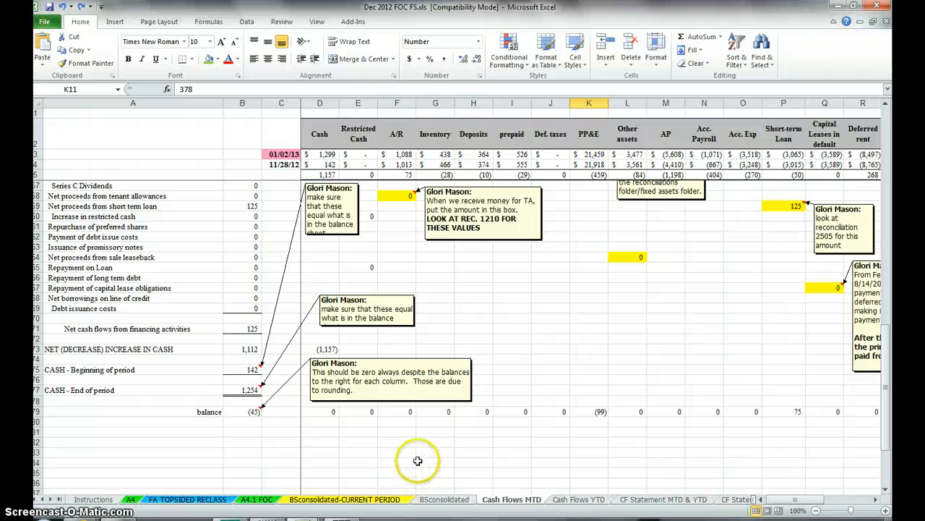
Step: Review the Cash Flows MTD and Cash Flows YTD sheets, followed by the CF Statement MTD & YTD and CF Statement YTD sheets
scroll(798, 466, "up", 16)
scroll(853, 470, "up", 1)
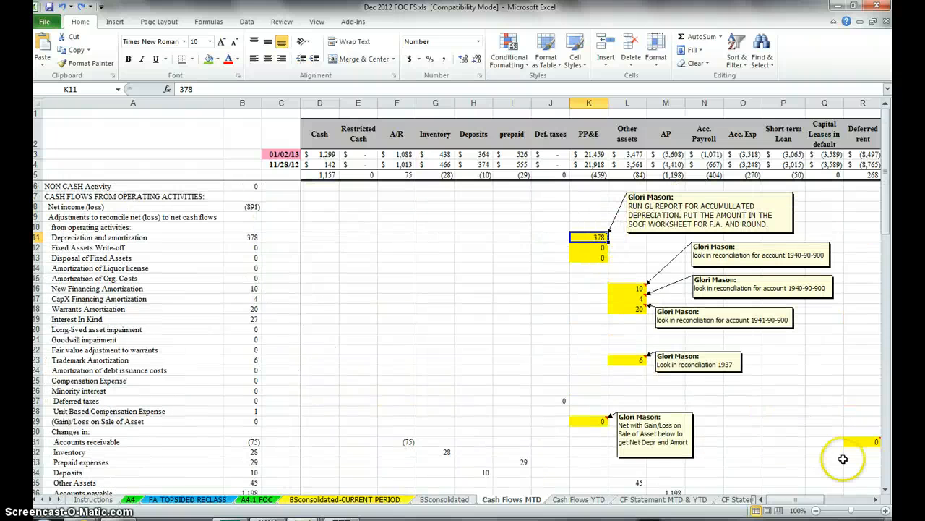
left_click(572, 499)
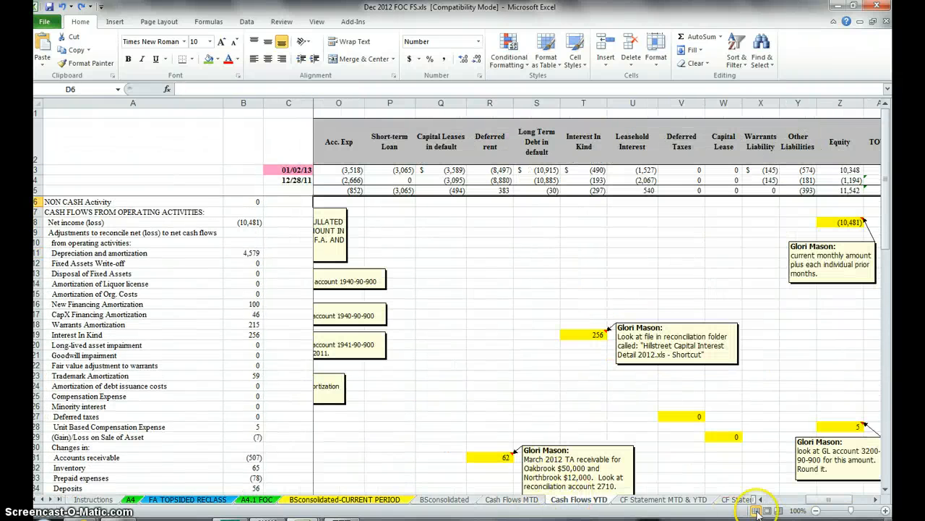
left_click_drag(847, 500, 790, 500)
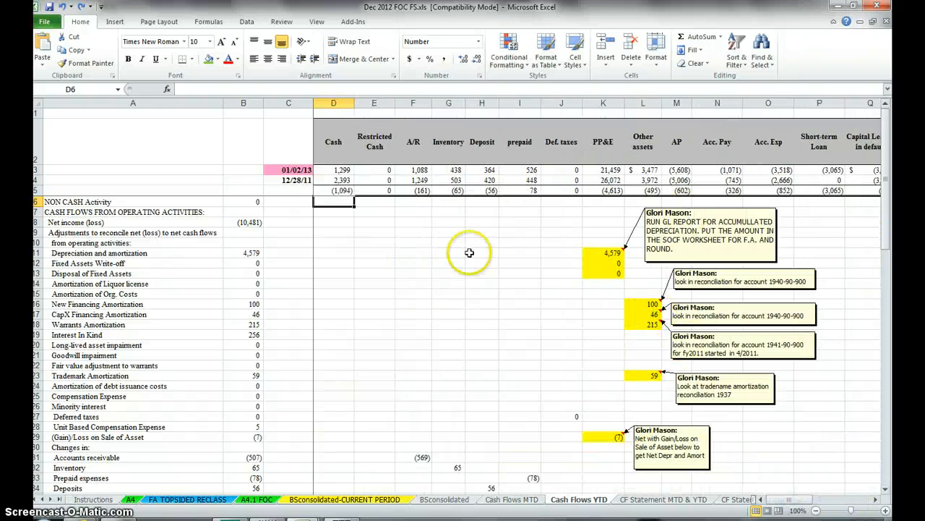
left_click(646, 500)
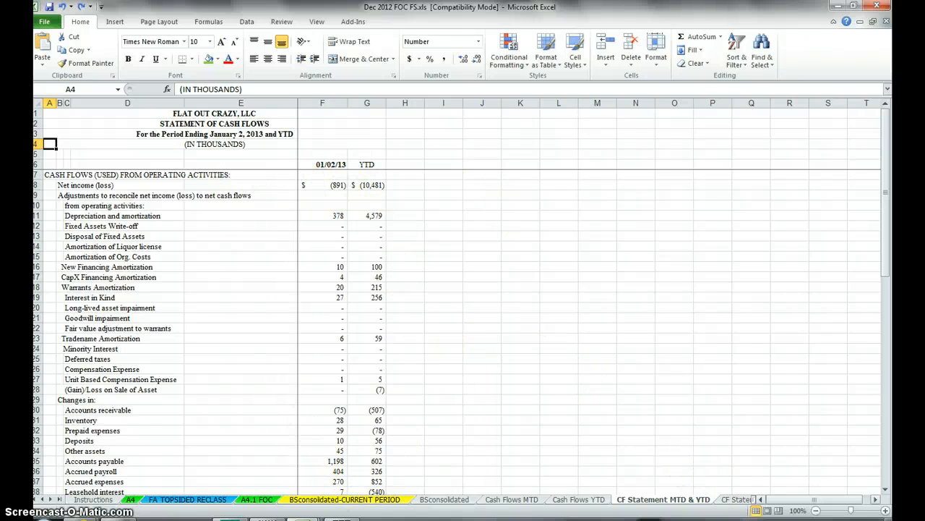
left_click(738, 500)
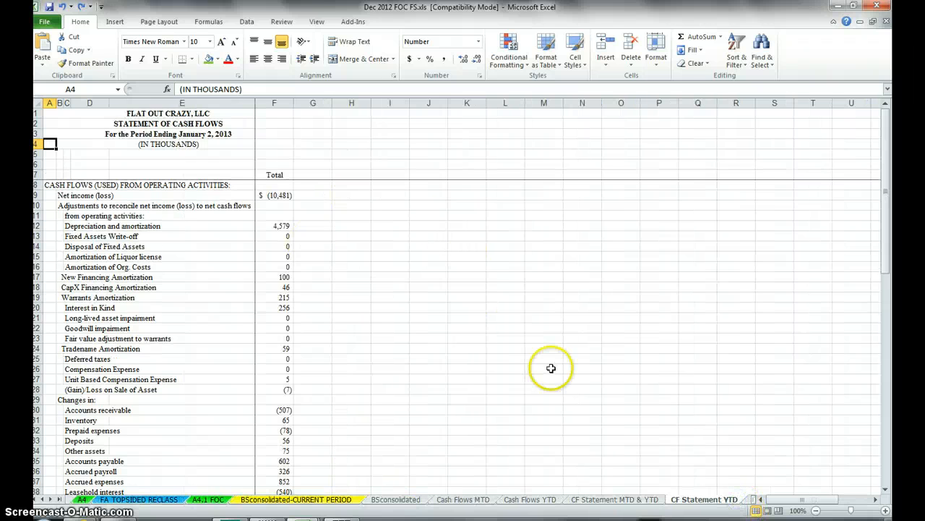
Step: On Equity Rollforward MTD, check the source formulas of the unit-based compensation expense and net loss under Accumulated Deficit
left_click(748, 500)
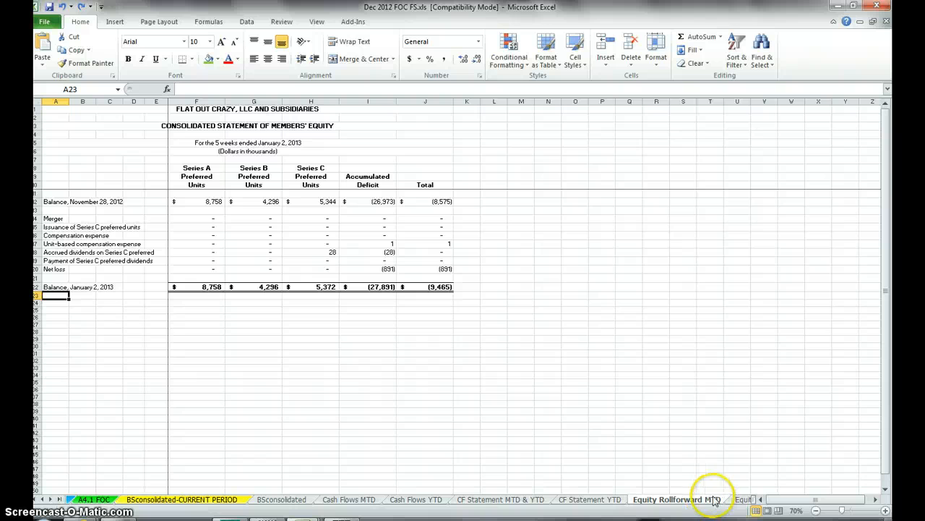
left_click(323, 250)
left_click(361, 252)
left_click(364, 244)
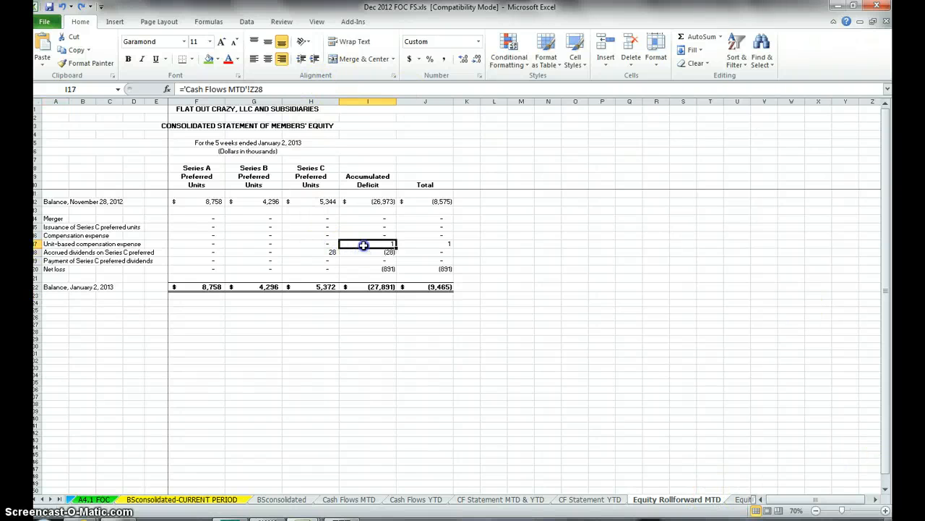
left_click(52, 244)
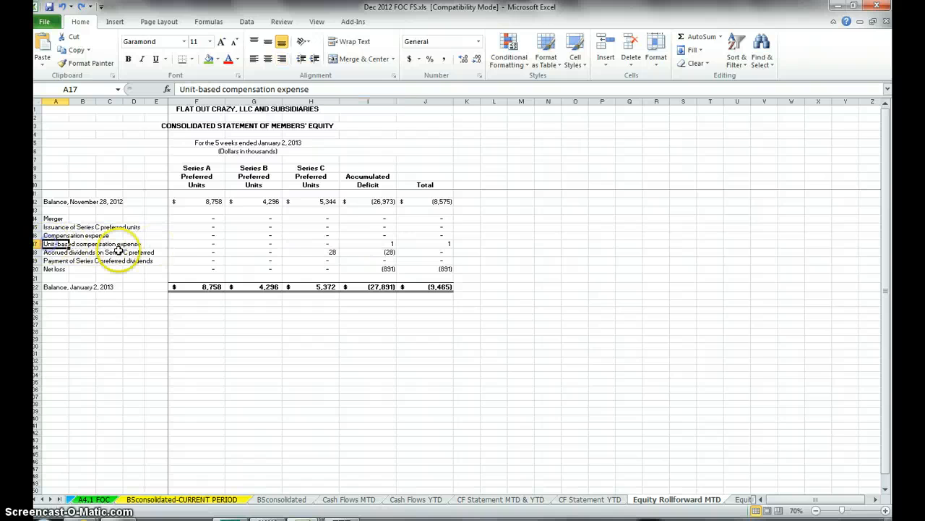
left_click(357, 243)
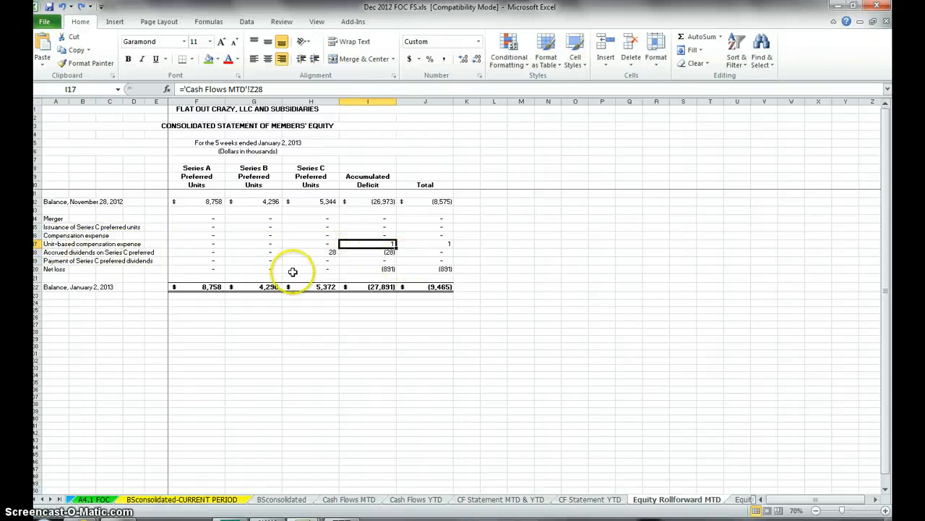
left_click(55, 269)
left_click(381, 269)
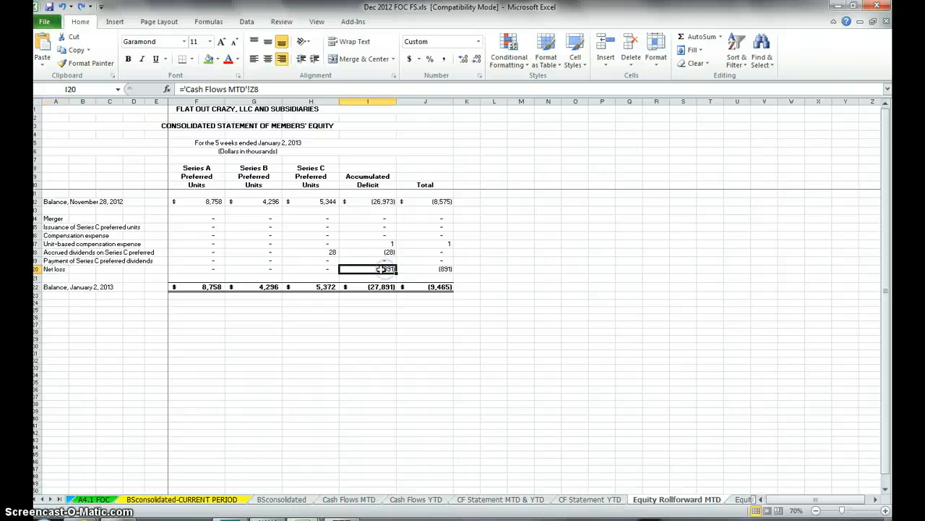
Step: Check the accrued dividends on Series C preferred in the Series C and Accumulated Deficit columns
left_click(62, 253)
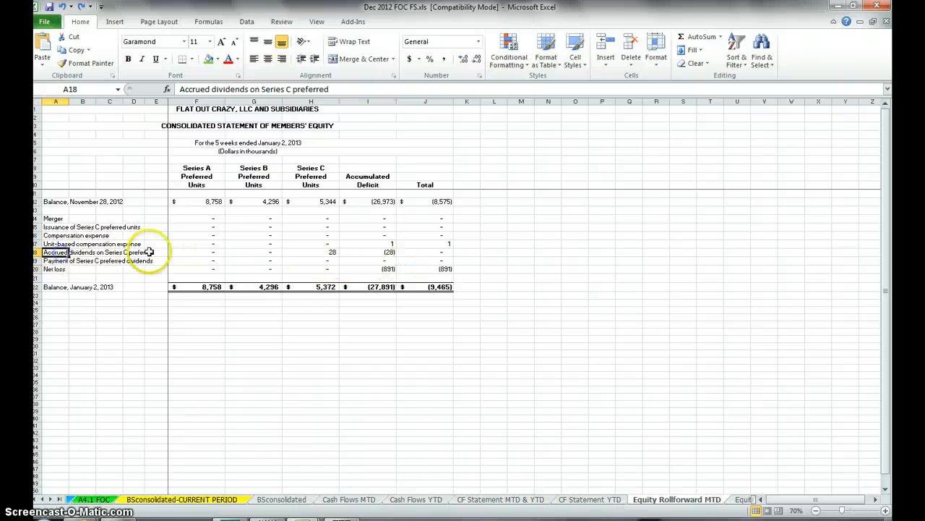
left_click(331, 249)
type("-28")
left_click(368, 251)
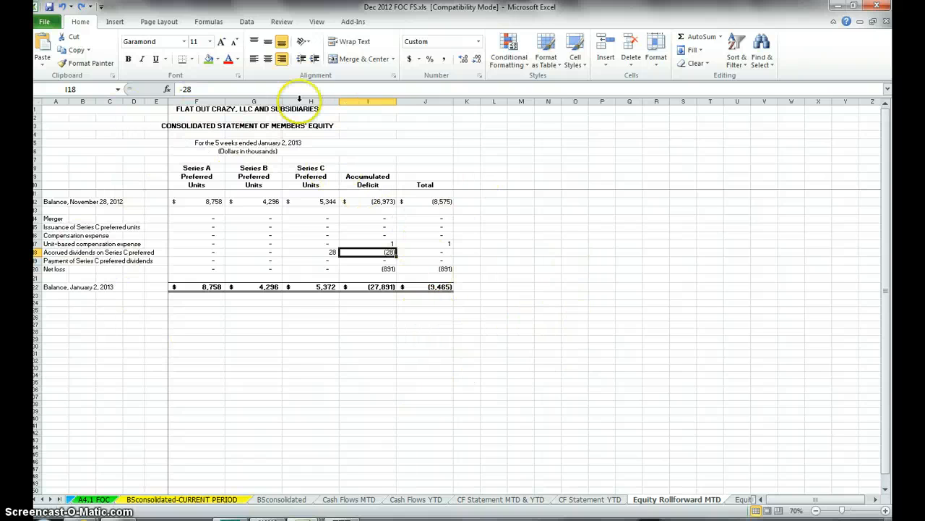
Step: Compare the January 2, 2013 ending balances of Equity Rollforward MTD with the Members' Capital section of BSconsolidated
left_click(50, 287)
left_click_drag(196, 288, 375, 286)
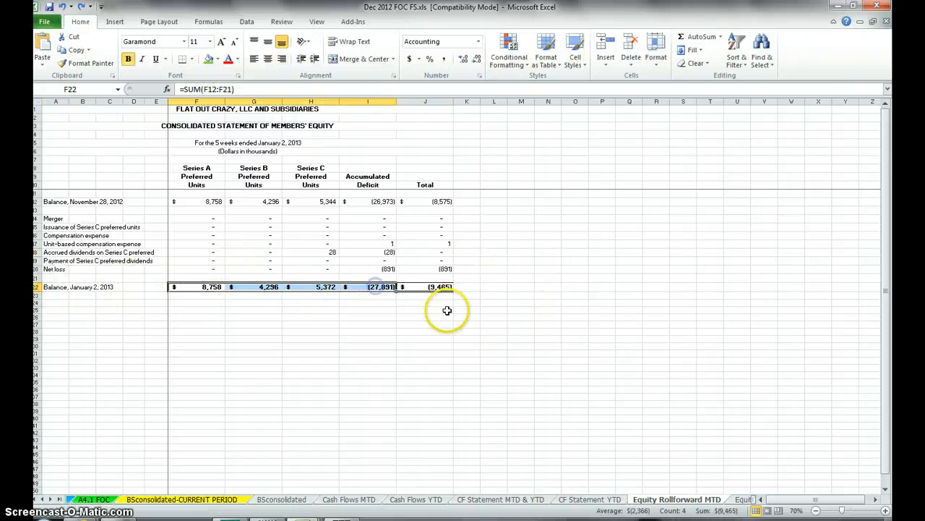
left_click(304, 499)
scroll(308, 499, "down", 15)
scroll(306, 264, "up", 4)
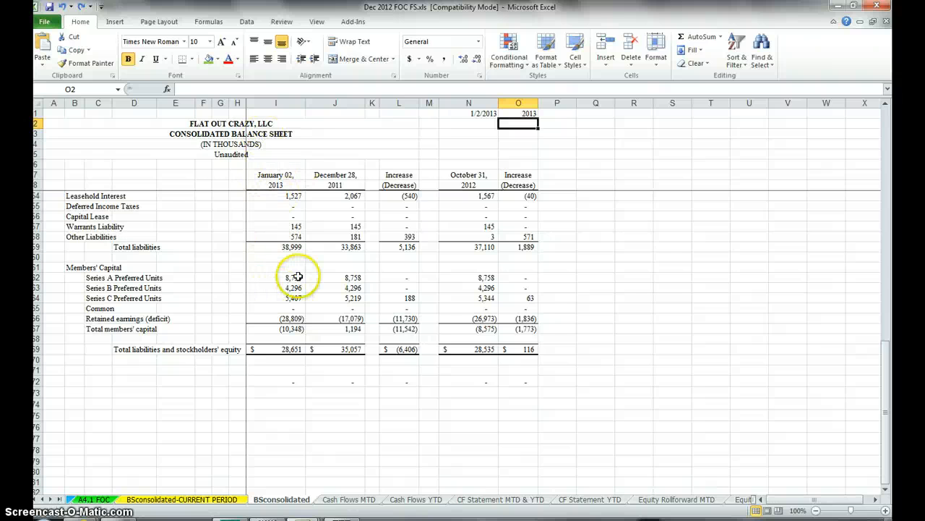
left_click_drag(143, 259, 279, 337)
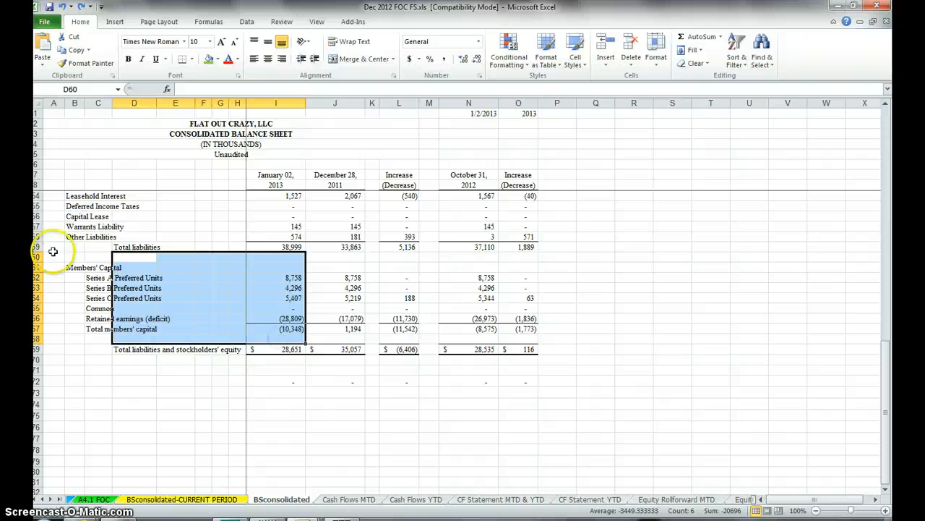
left_click_drag(53, 251, 296, 327)
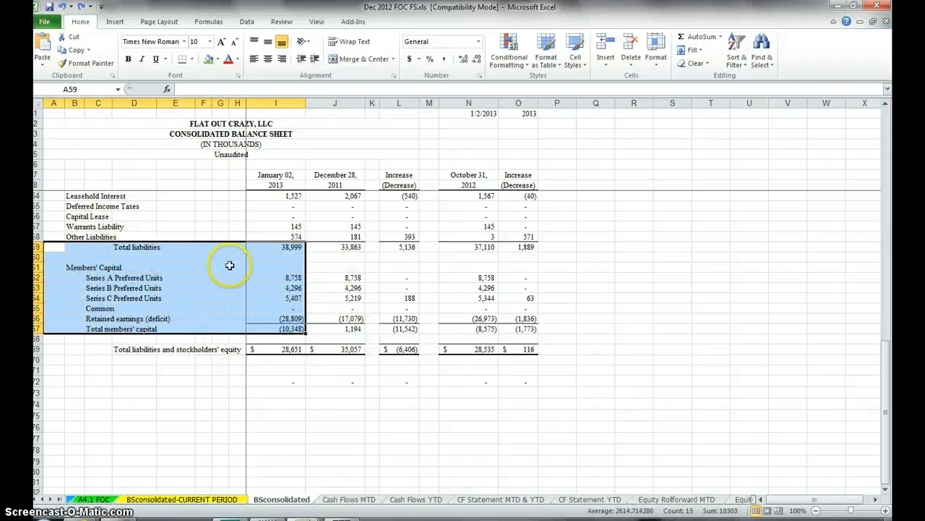
Step: Recheck the ending accumulated deficit on Equity Rollforward MTD against retained earnings on BSconsolidated
left_click(60, 499)
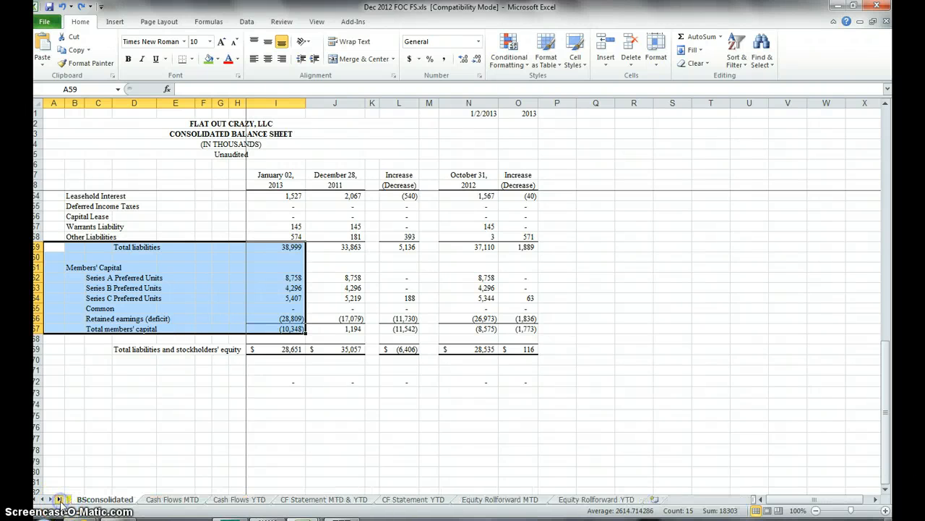
left_click(515, 501)
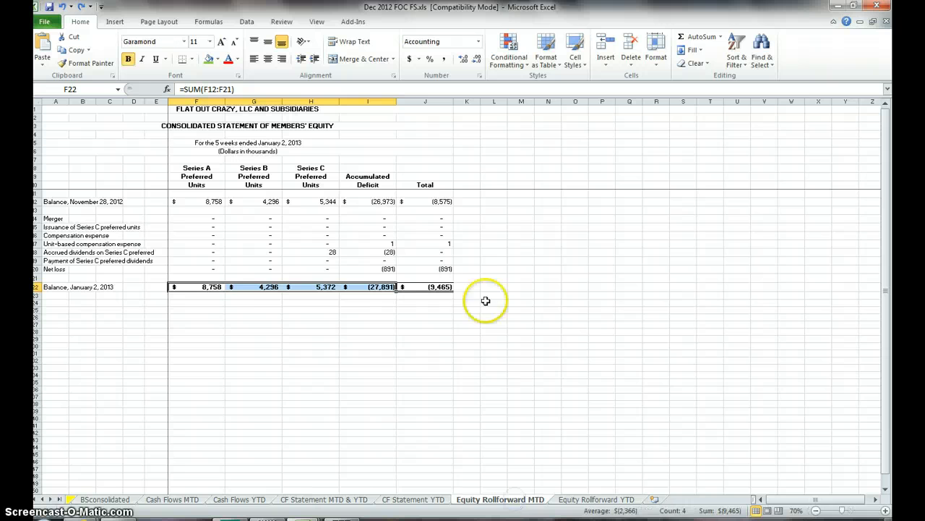
left_click(369, 287)
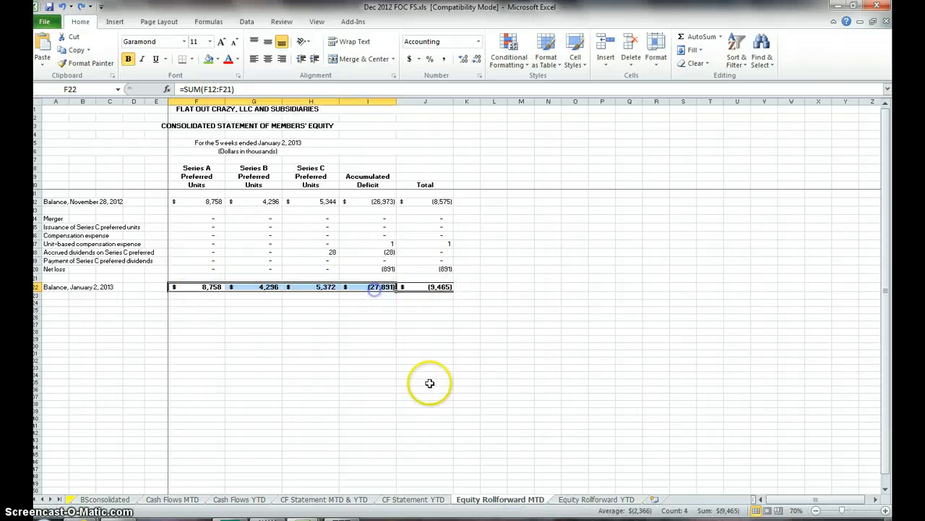
left_click(90, 499)
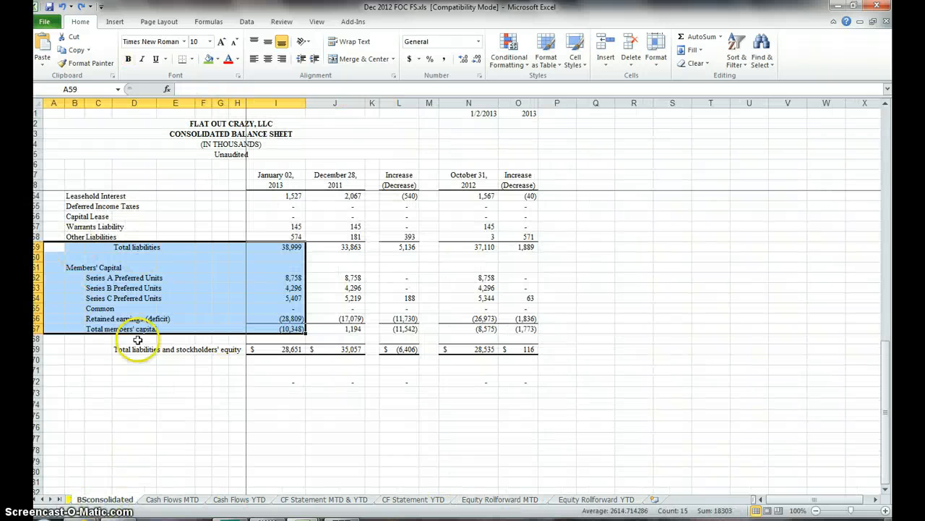
Step: Examine the January 2, 2013 ending balance row on the Equity Rollforward YTD sheet
left_click(597, 500)
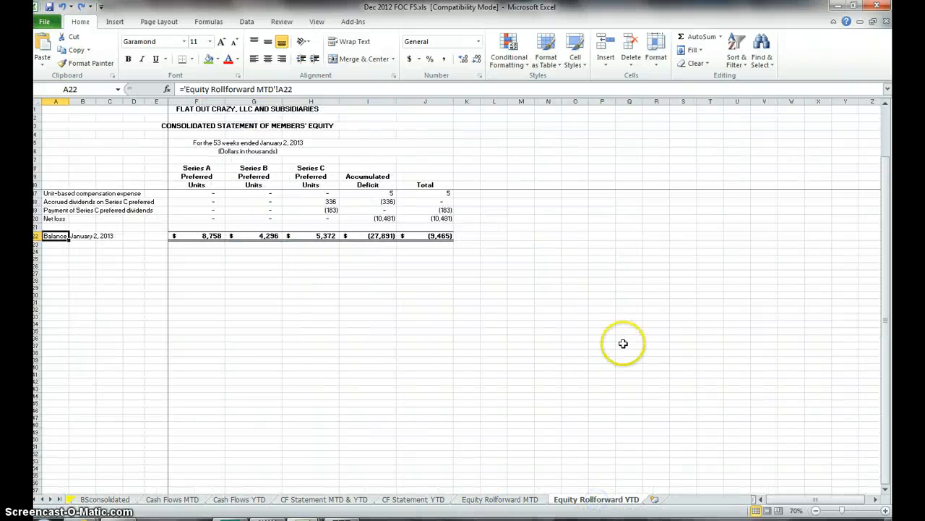
left_click_drag(207, 287, 350, 289)
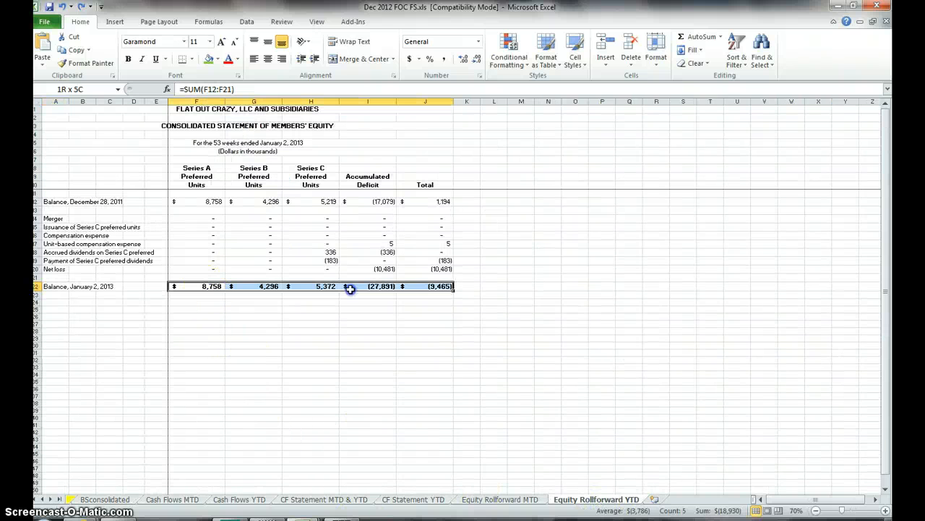
left_click_drag(419, 288, 329, 295)
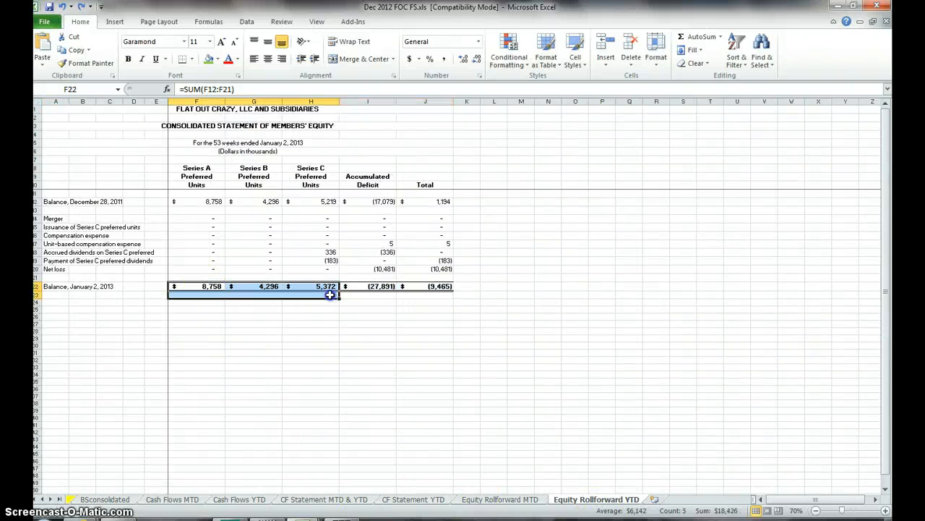
Step: Match the Equity Rollforward MTD ending balances F22:I22 once more to the Members' Capital block B61:I67 on BSconsolidated
left_click(497, 500)
left_click_drag(207, 288, 384, 287)
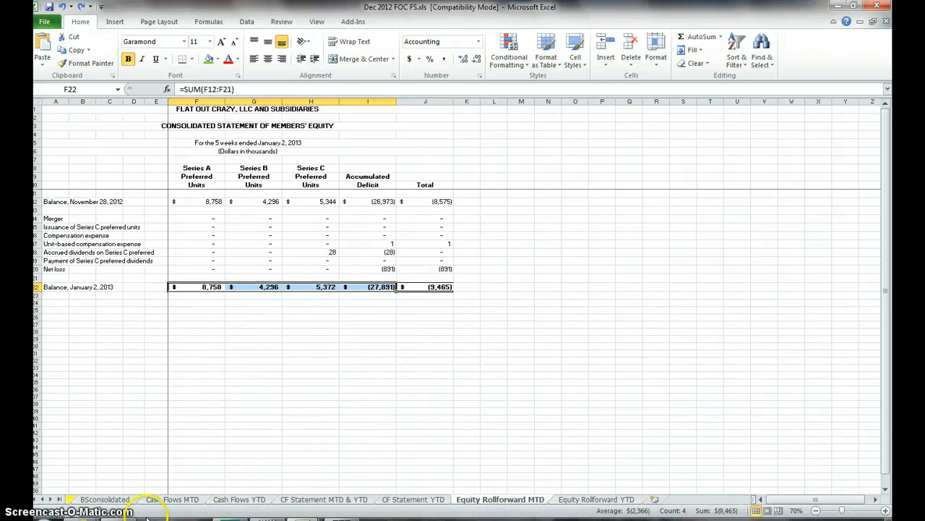
left_click(105, 499)
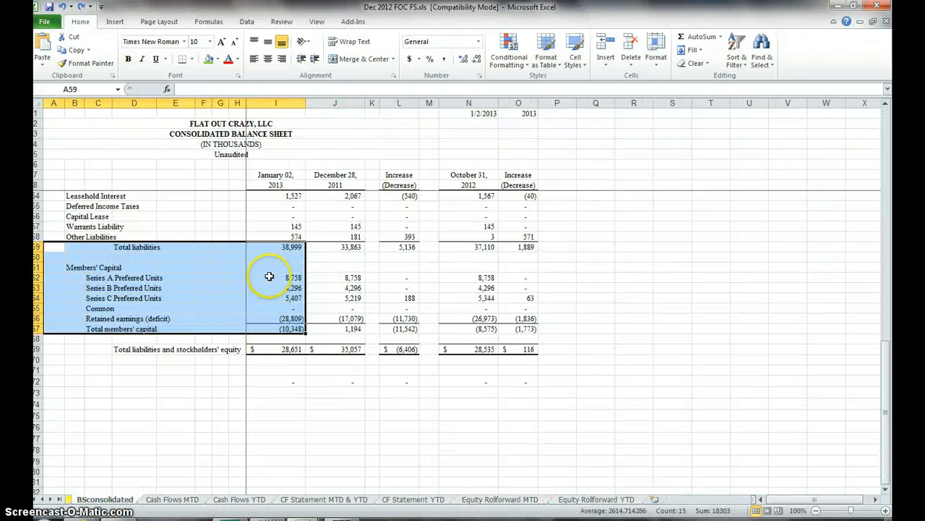
left_click_drag(68, 268, 293, 323)
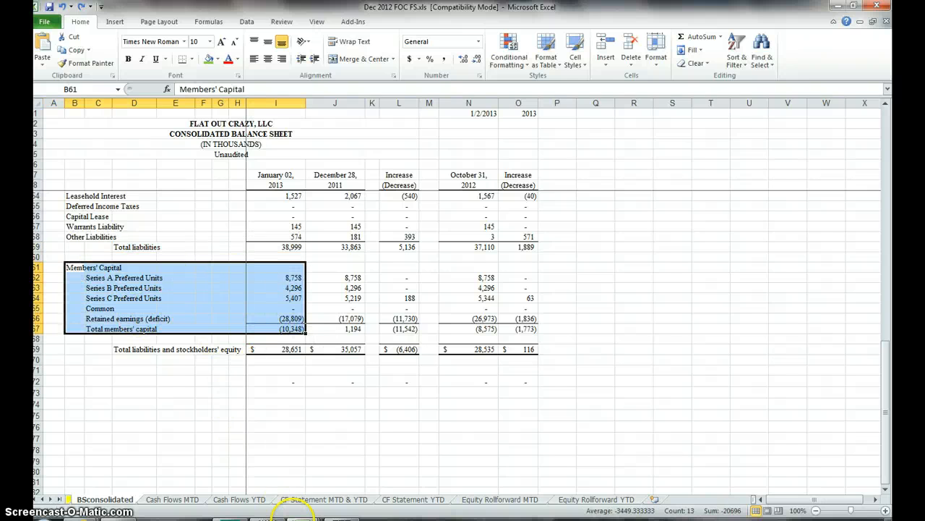
Step: Save the Dec 2012 FOC FS.xls workbook
left_click(48, 7)
key("super")
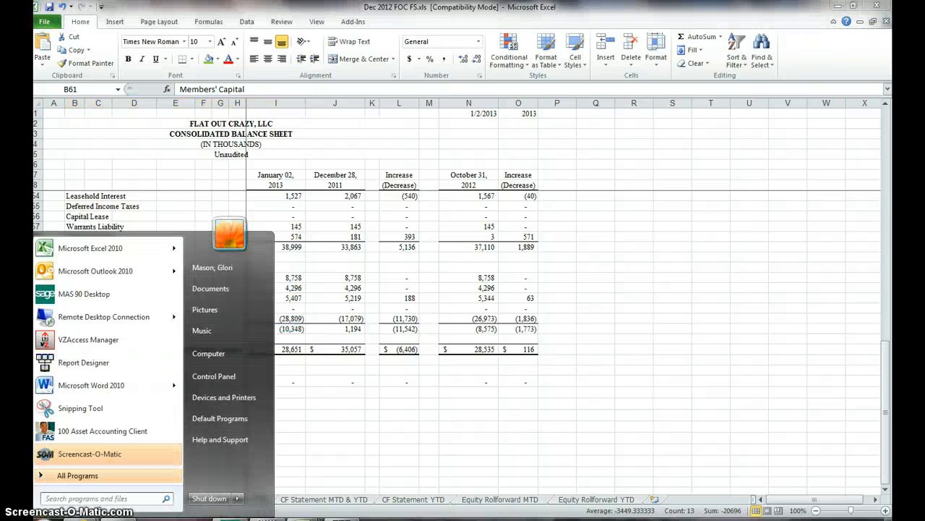
left_click(433, 433)
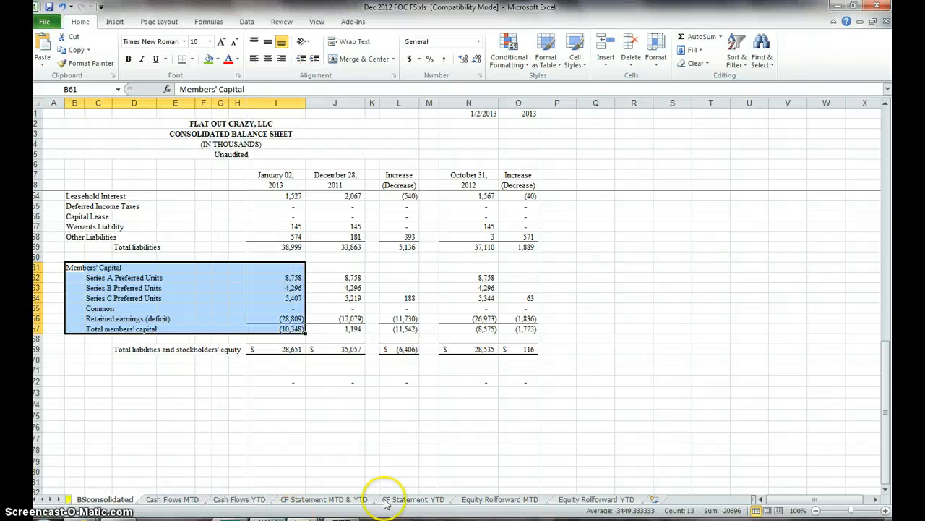